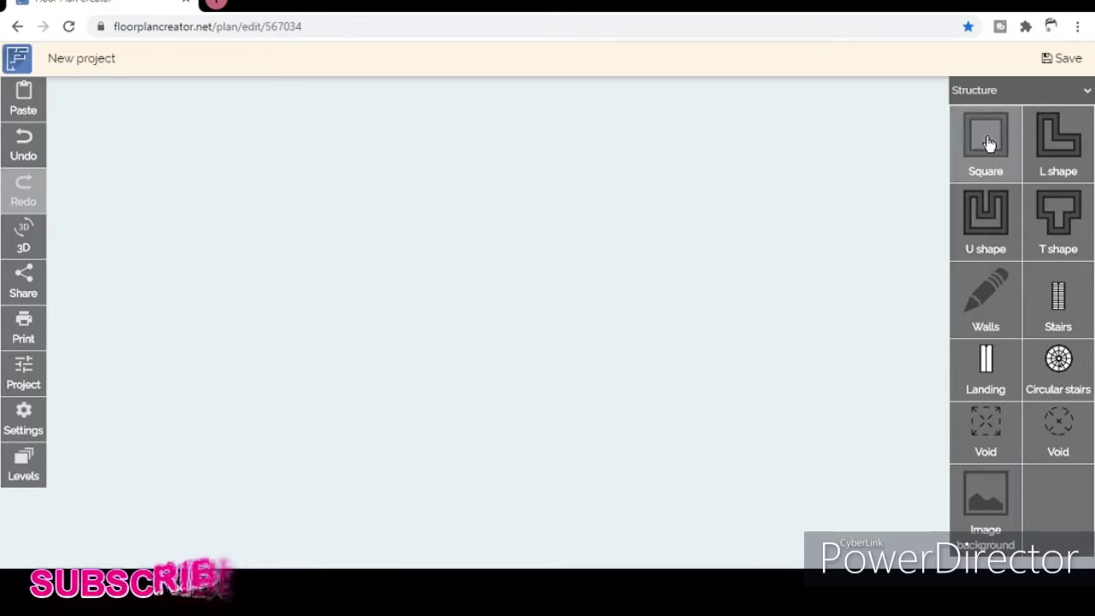
Place a square room and size it to 700 × 500 cm.
{"action": "left_click_drag", "start_coordinate": [988, 143], "coordinate": [567, 288]}
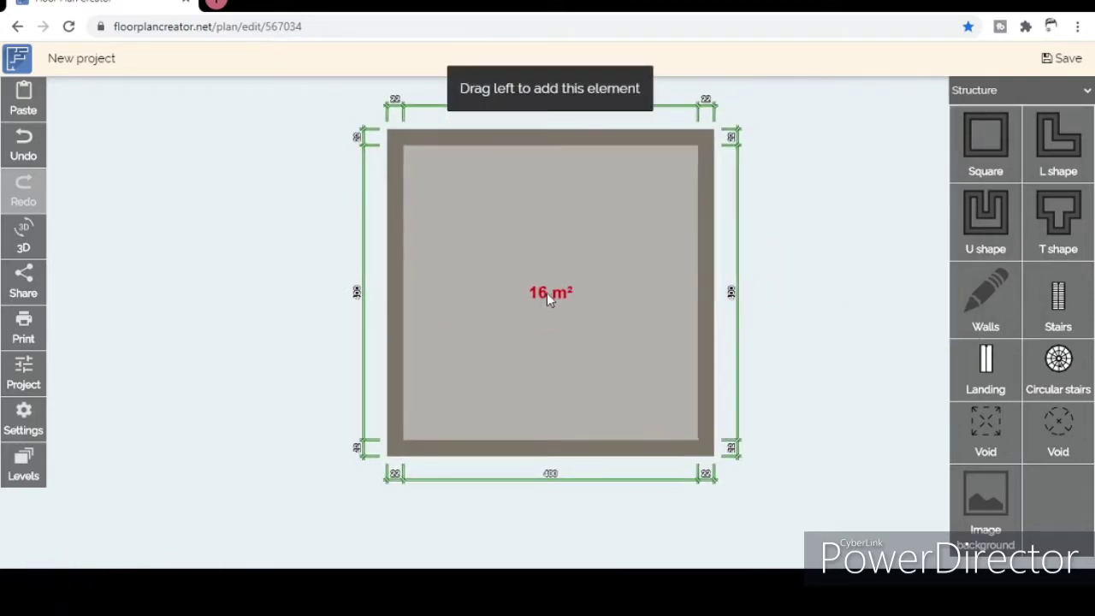
{"action": "left_click_drag", "start_coordinate": [566, 289], "coordinate": [533, 294]}
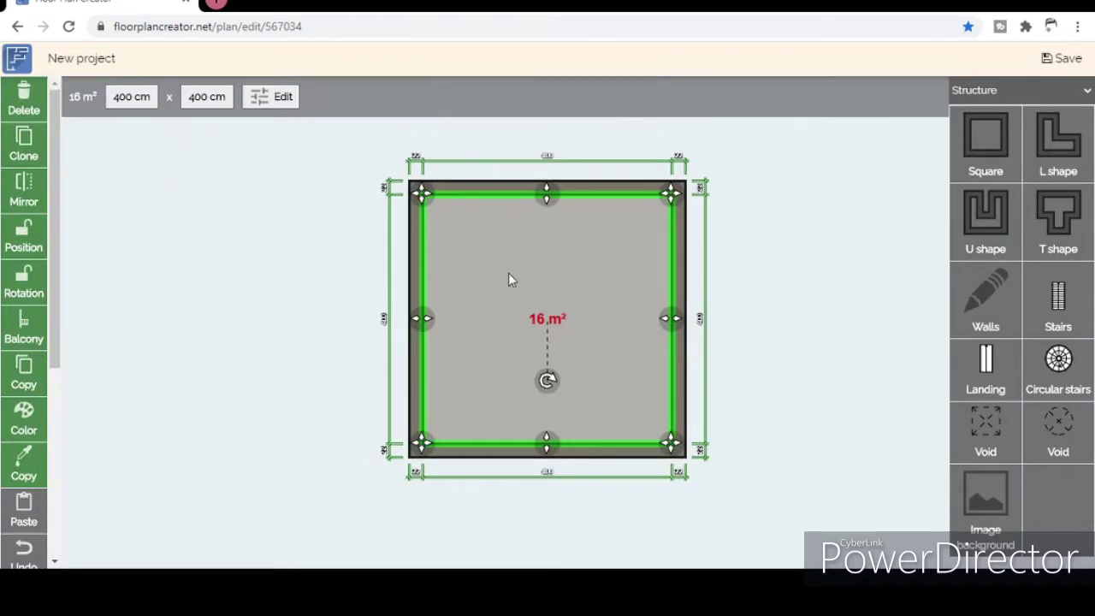
{"action": "left_click", "coordinate": [114, 100]}
{"action": "key", "text": "Tab"}
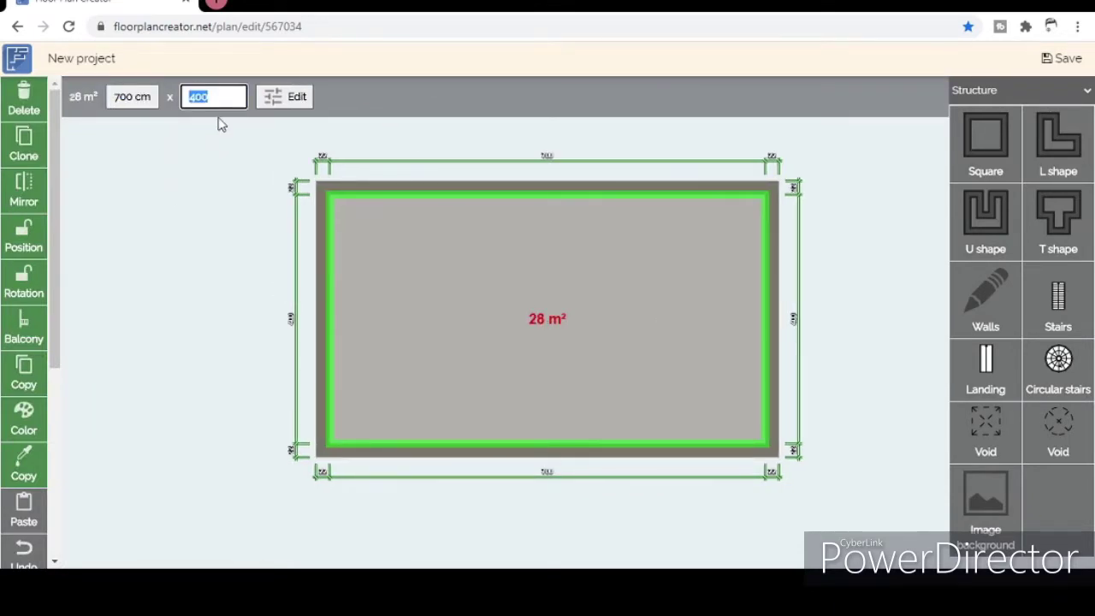
{"action": "type", "text": "500"}
{"action": "key", "text": "Return"}
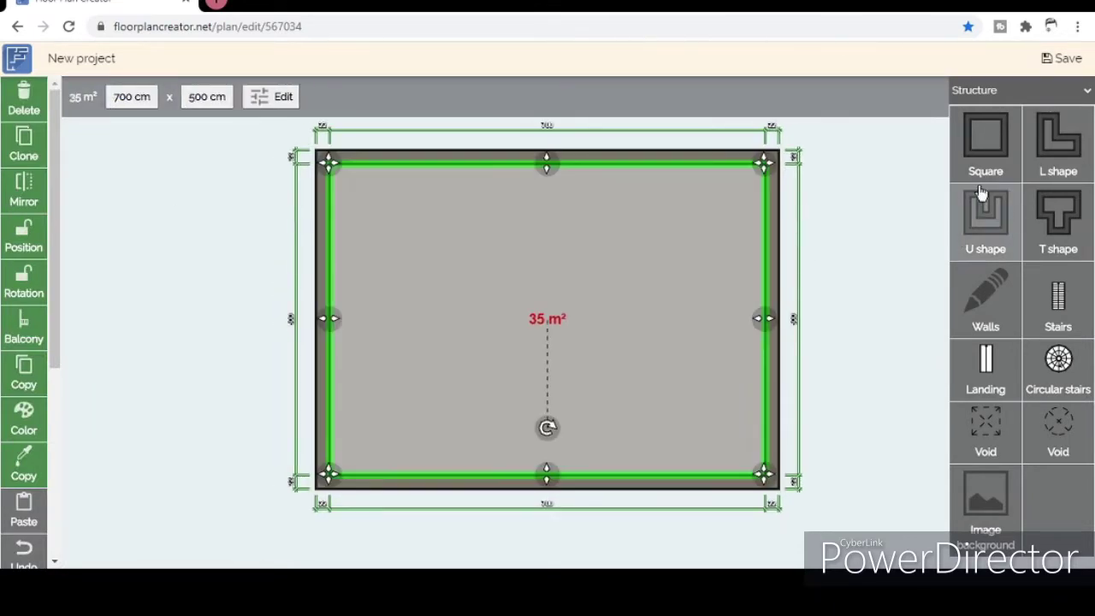
Add a 400 × 275 cm (11 m²) room in the big room's lower right.
{"action": "left_click", "coordinate": [986, 145]}
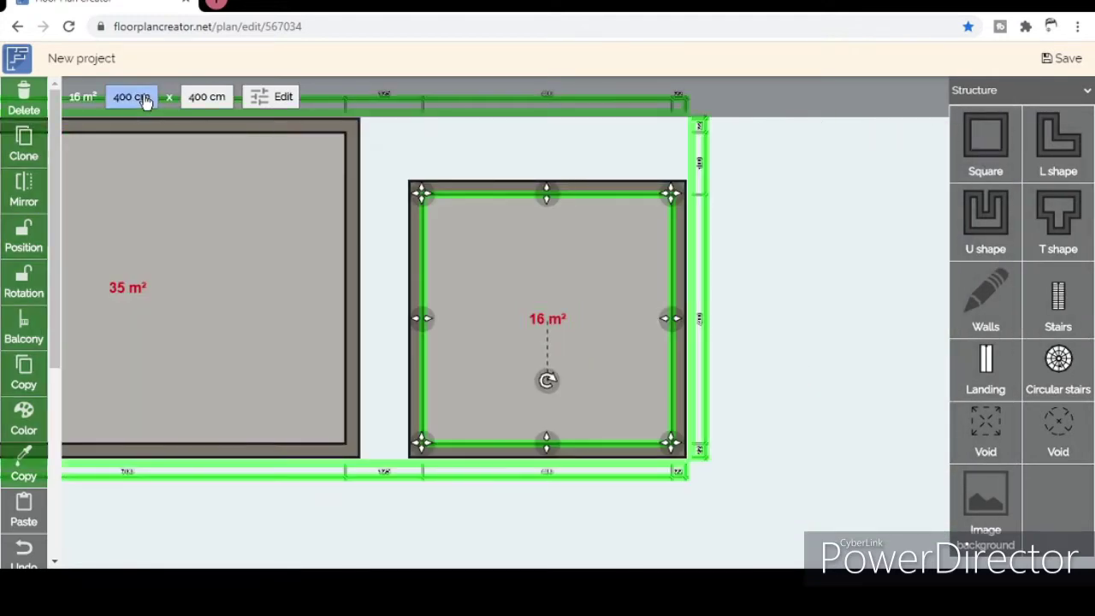
{"action": "left_click", "coordinate": [206, 98]}
{"action": "type", "text": "275"}
{"action": "key", "text": "Return"}
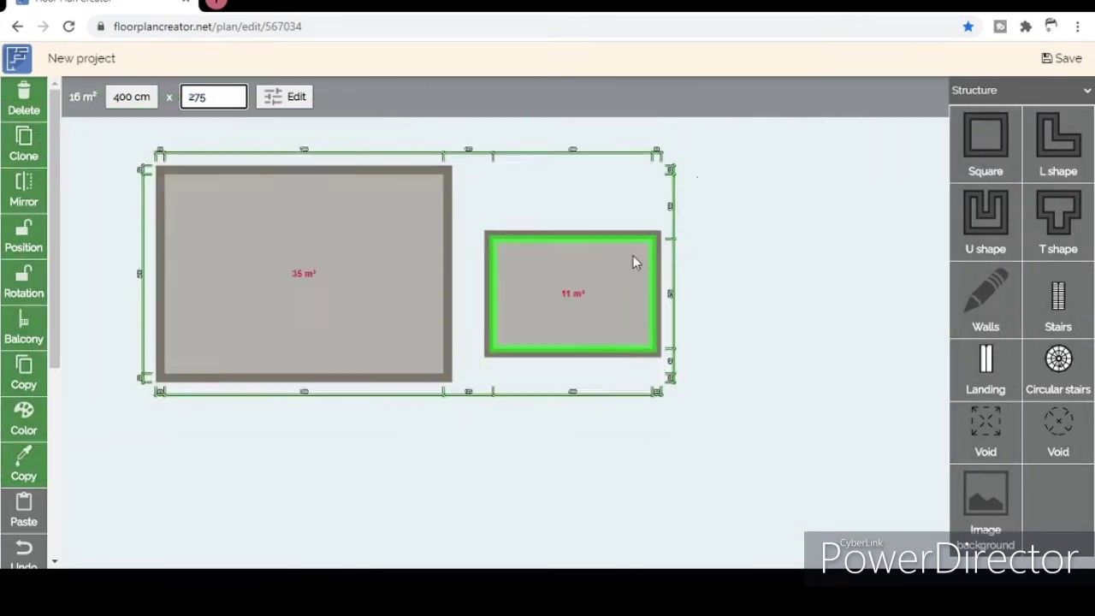
{"action": "mouse_move", "coordinate": [728, 279]}
{"action": "left_mouse_down"}
{"action": "mouse_move", "coordinate": [499, 317]}
{"action": "mouse_move", "coordinate": [342, 317]}
{"action": "left_mouse_up"}
{"action": "left_click", "coordinate": [827, 268]}
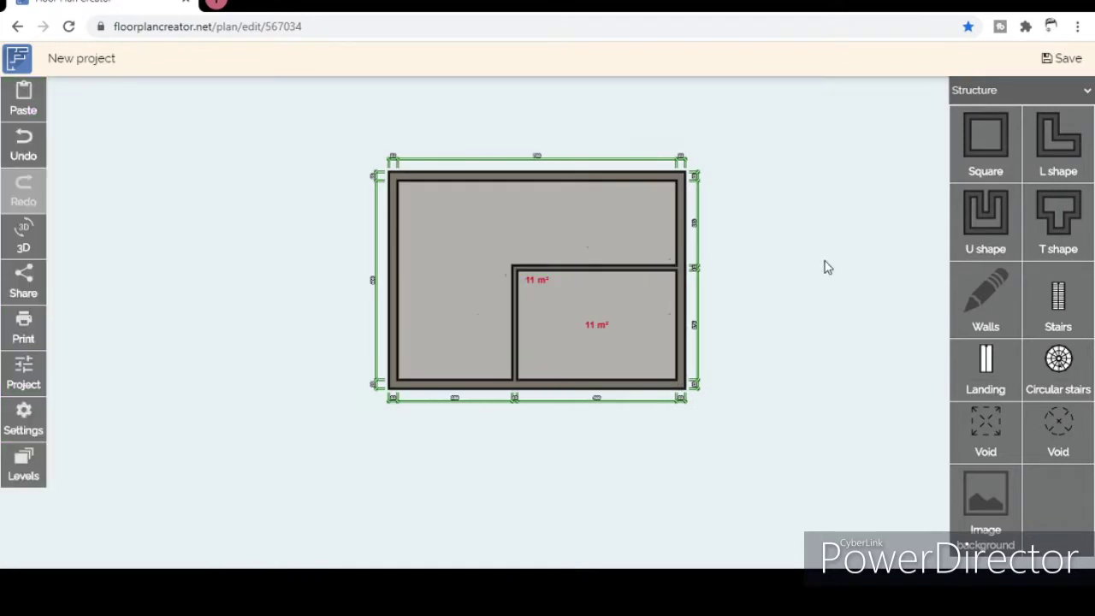
{"action": "left_click_drag", "start_coordinate": [540, 287], "coordinate": [644, 242]}
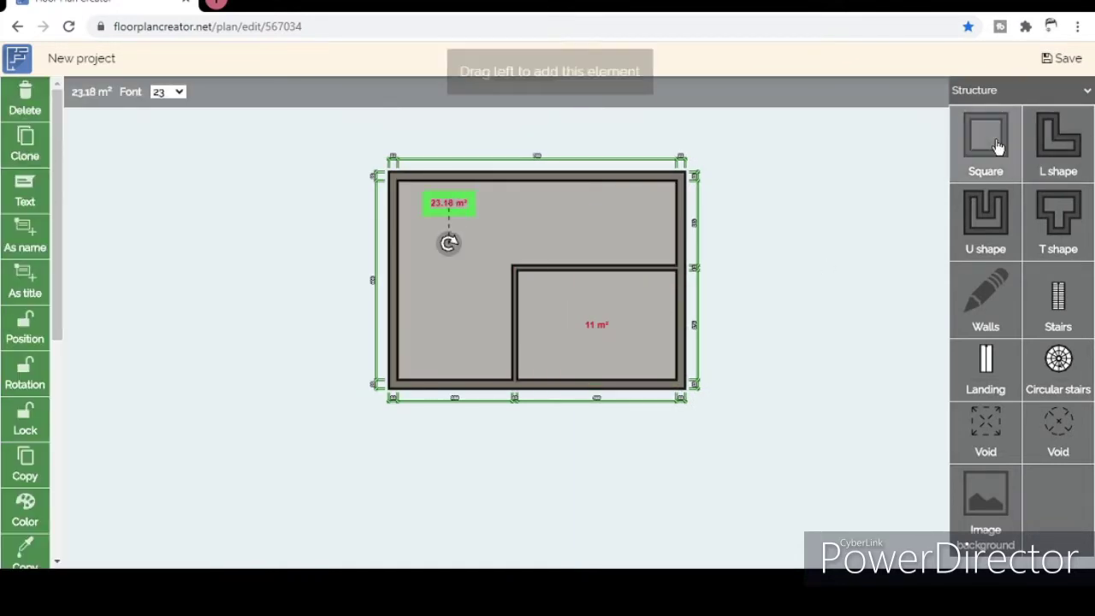
Add a 288 × 150 cm (4.32 m²) room in the big room's lower-left corner.
{"action": "left_click", "coordinate": [997, 151]}
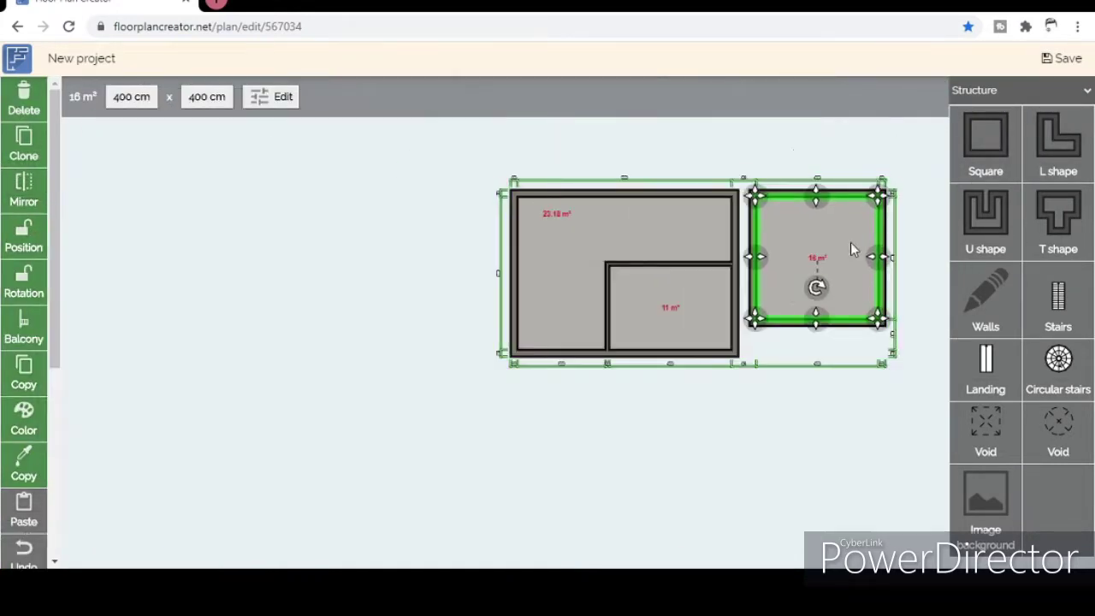
{"action": "left_click_drag", "start_coordinate": [851, 242], "coordinate": [587, 421]}
{"action": "mouse_move", "coordinate": [581, 360]}
{"action": "left_mouse_down"}
{"action": "mouse_move", "coordinate": [677, 351]}
{"action": "mouse_move", "coordinate": [671, 360]}
{"action": "left_mouse_up"}
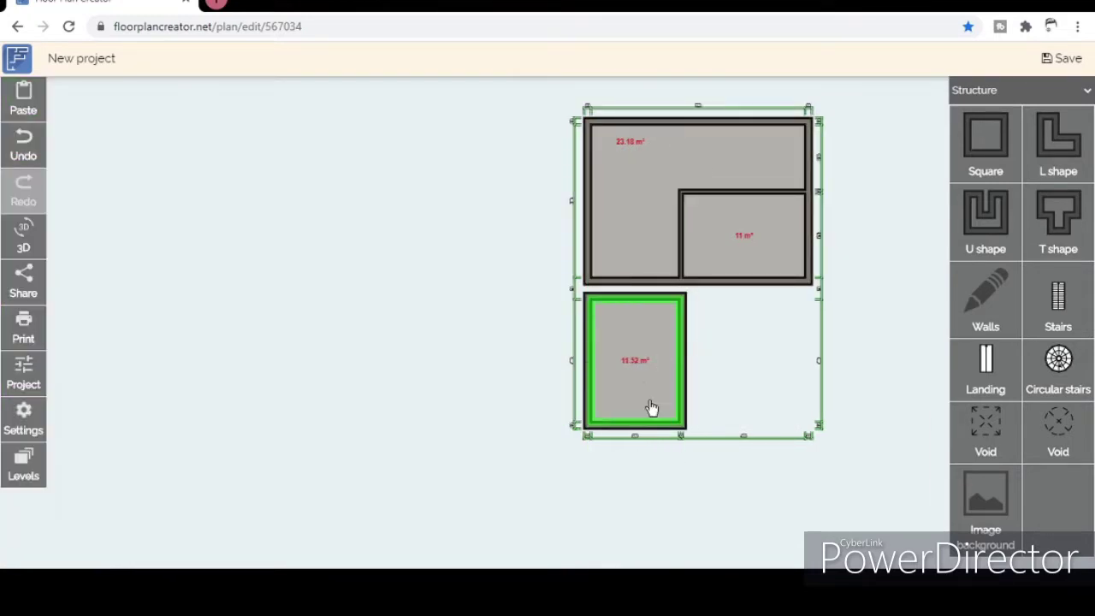
{"action": "left_click", "coordinate": [212, 102]}
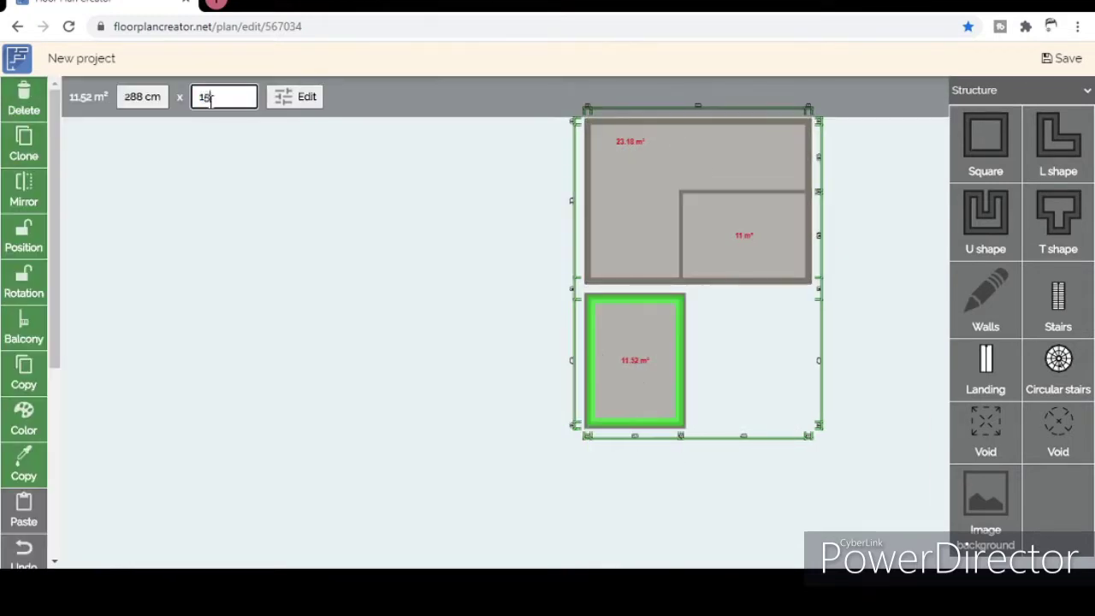
{"action": "type", "text": "0"}
{"action": "key", "text": "Return"}
{"action": "left_click_drag", "start_coordinate": [659, 370], "coordinate": [705, 413]}
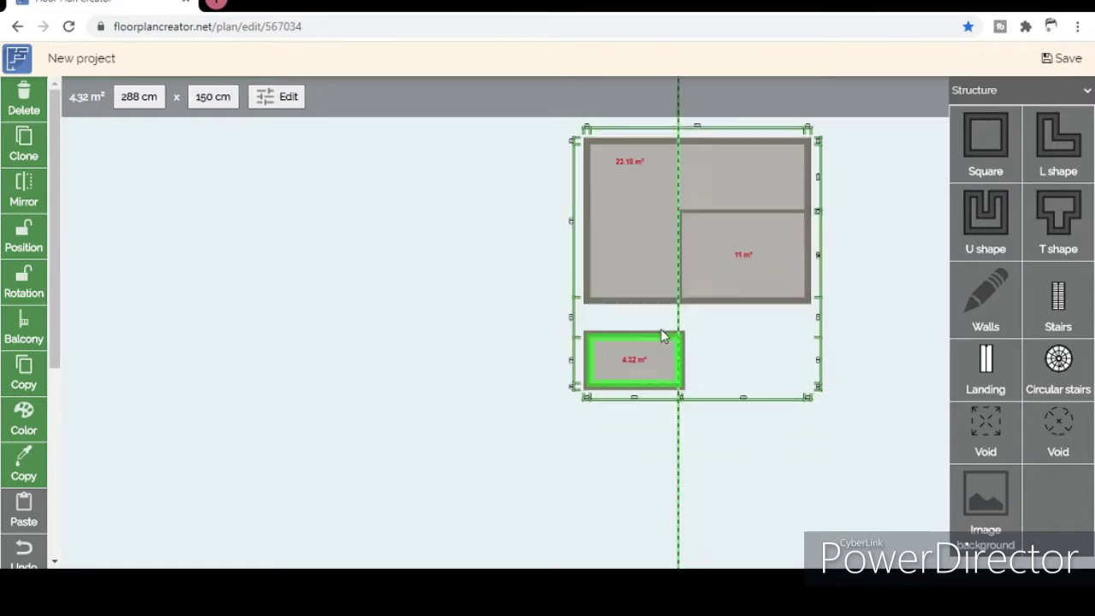
{"action": "left_click", "coordinate": [705, 413]}
Fit a 325 × 213 cm room into the top-right corner and preview the layout in 3D.
{"action": "left_click", "coordinate": [988, 145]}
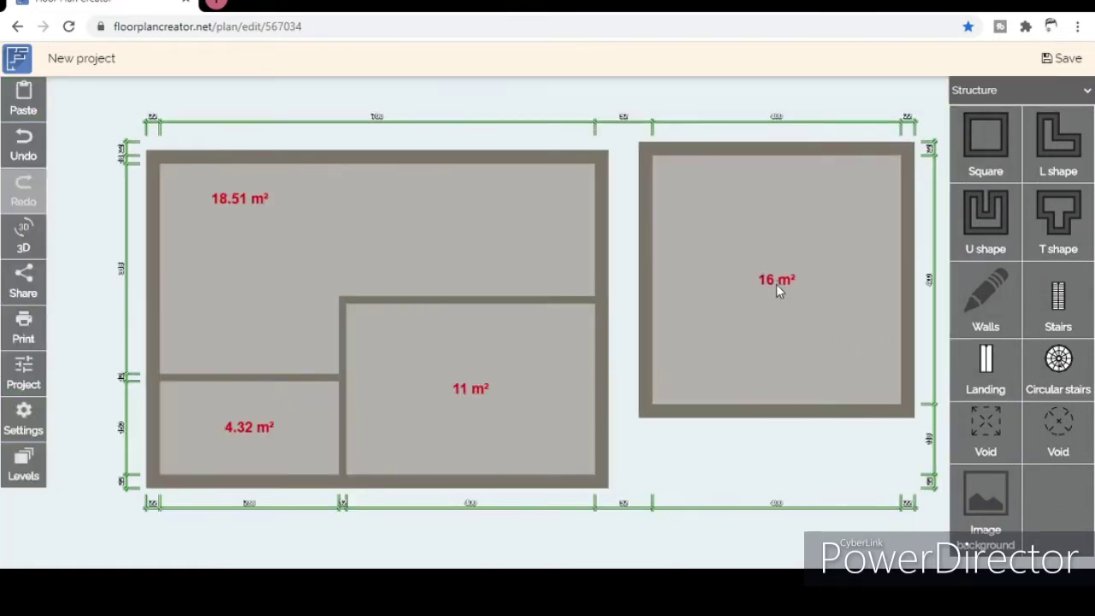
{"action": "left_click", "coordinate": [777, 279]}
{"action": "left_click_drag", "start_coordinate": [814, 376], "coordinate": [813, 283]}
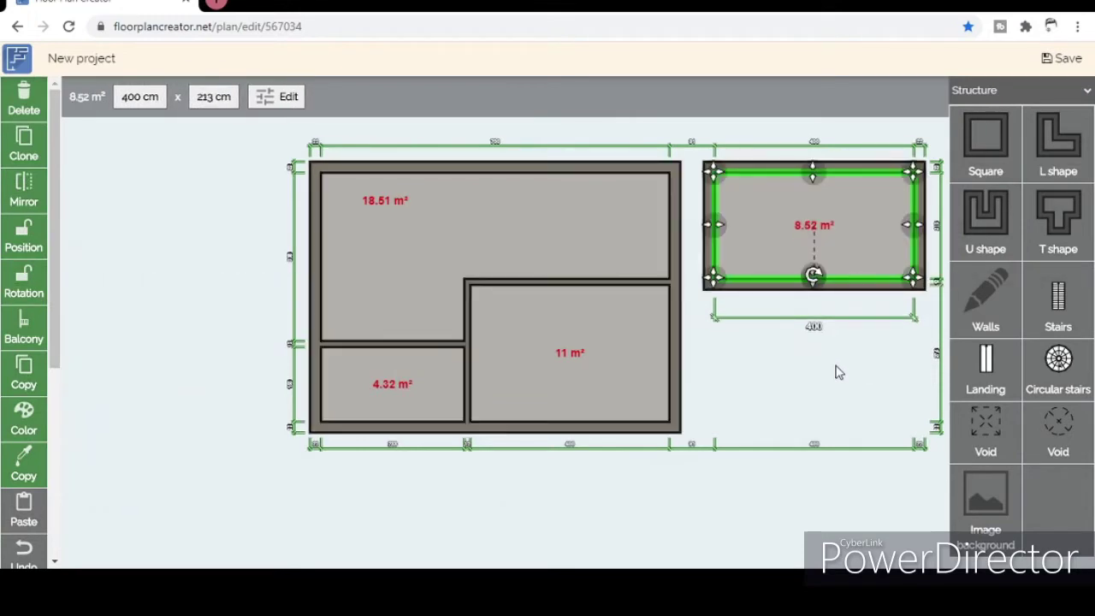
{"action": "left_click", "coordinate": [787, 297]}
{"action": "left_click", "coordinate": [205, 96]}
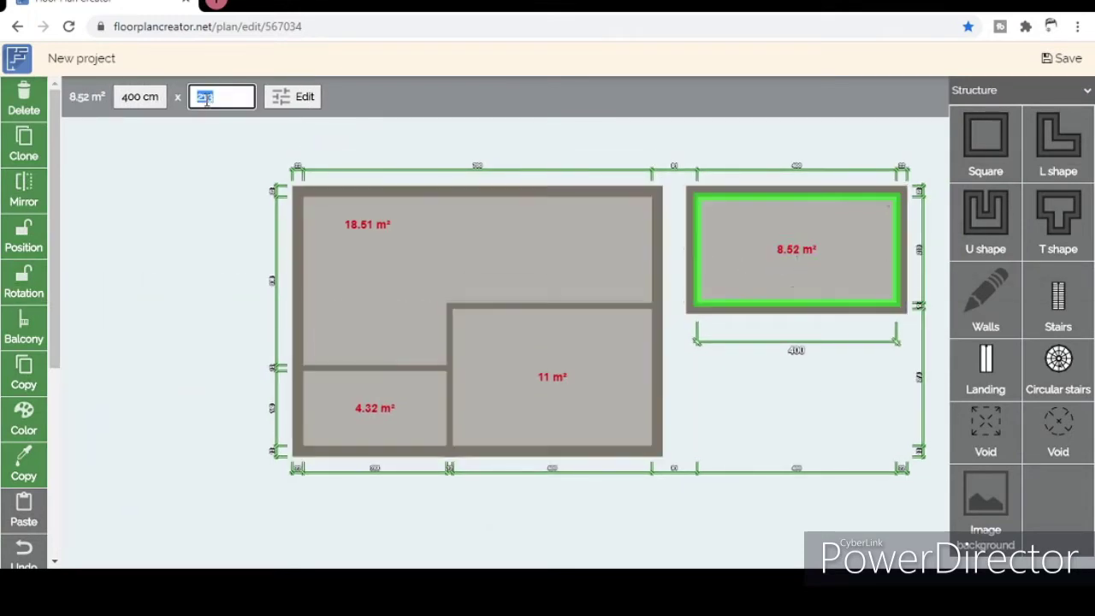
{"action": "type", "text": "27"}
{"action": "left_click", "coordinate": [766, 247]}
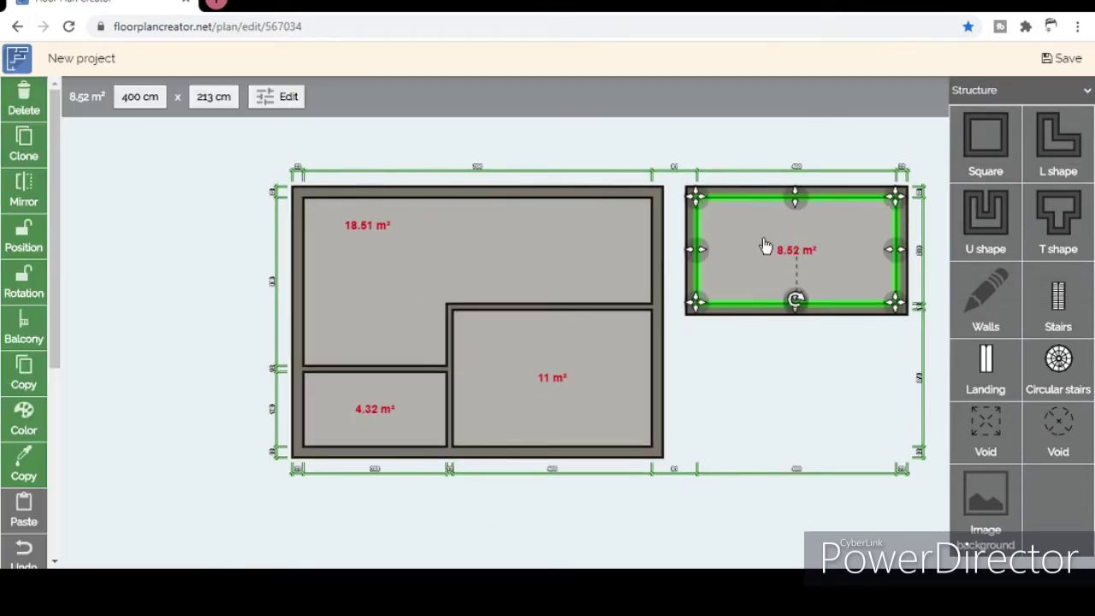
{"action": "left_click", "coordinate": [150, 102]}
{"action": "type", "text": "325"}
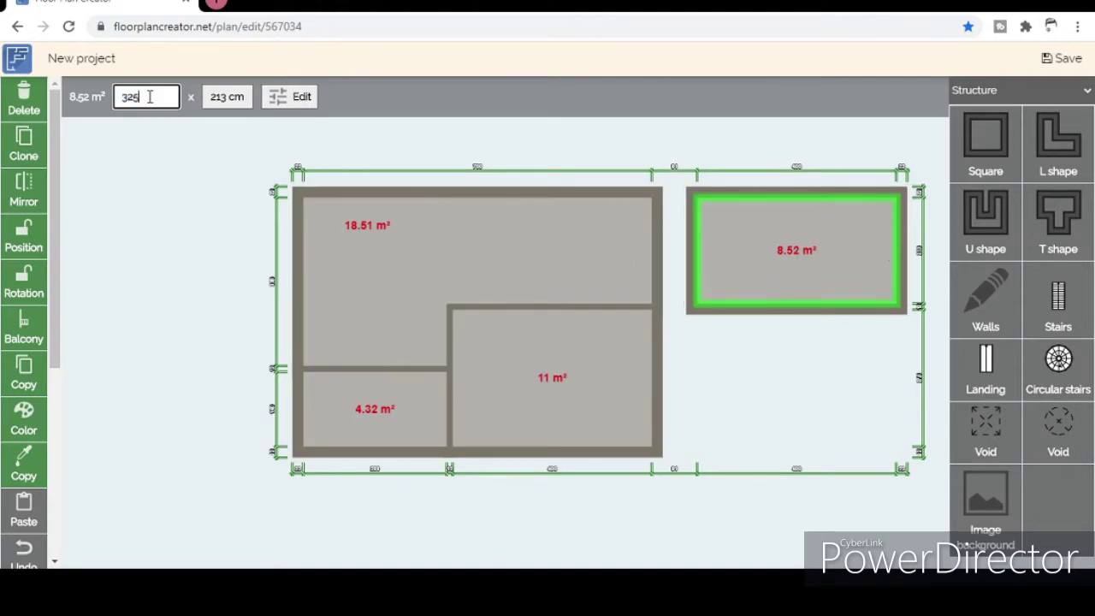
{"action": "left_click", "coordinate": [806, 282]}
{"action": "left_click_drag", "start_coordinate": [837, 276], "coordinate": [600, 278]}
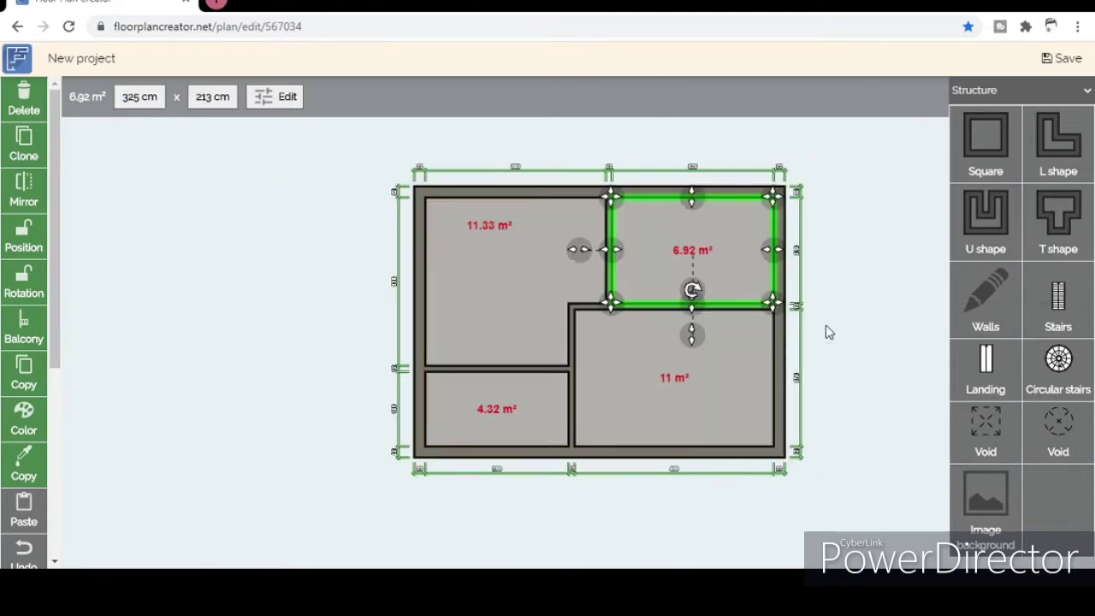
{"action": "left_click", "coordinate": [828, 332]}
{"action": "left_click", "coordinate": [24, 239]}
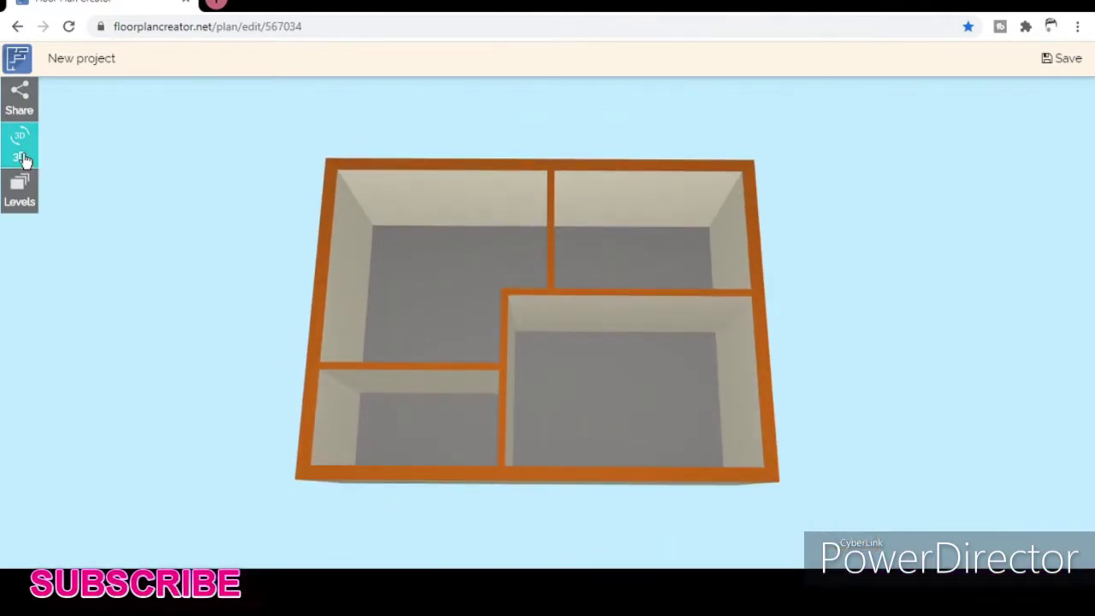
Back in 2D, shorten the wall between the top rooms by pulling its end upward.
{"action": "left_click", "coordinate": [24, 158]}
{"action": "left_click", "coordinate": [527, 249]}
{"action": "left_click", "coordinate": [525, 241]}
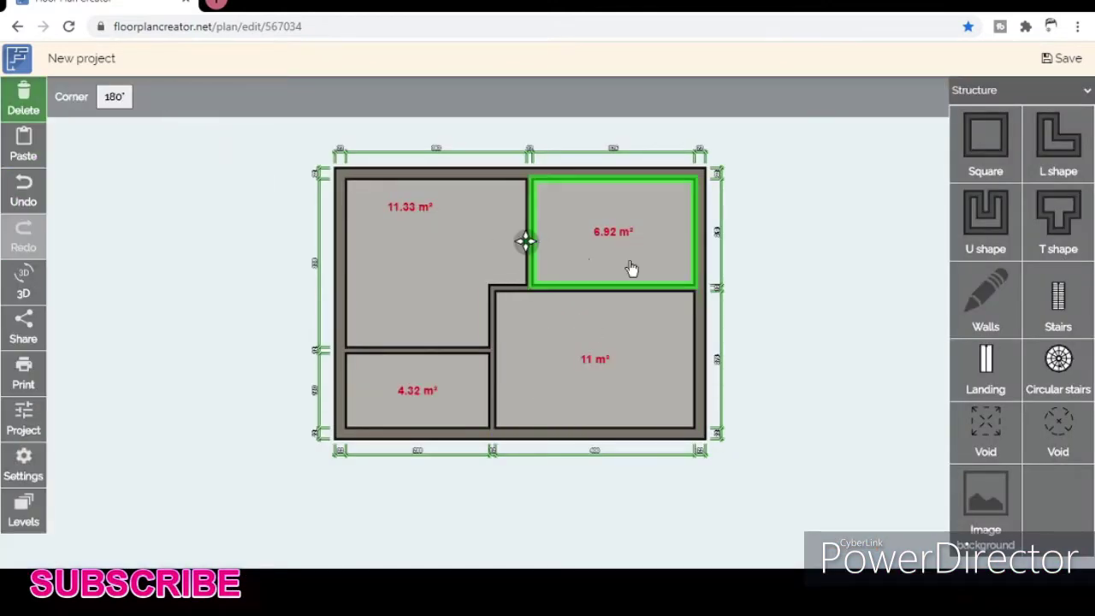
{"action": "scroll", "coordinate": [526, 236], "scroll_direction": "up", "scroll_amount": 2}
{"action": "scroll", "coordinate": [527, 231], "scroll_direction": "up", "scroll_amount": 3}
{"action": "left_click_drag", "start_coordinate": [527, 227], "coordinate": [527, 205]}
{"action": "left_click", "coordinate": [496, 342]}
Delete the leftover lower wall piece, opening the 11.33 m² room into the 6.92 m² room.
{"action": "scroll", "coordinate": [543, 276], "scroll_direction": "down", "scroll_amount": 3}
{"action": "left_click", "coordinate": [543, 257]}
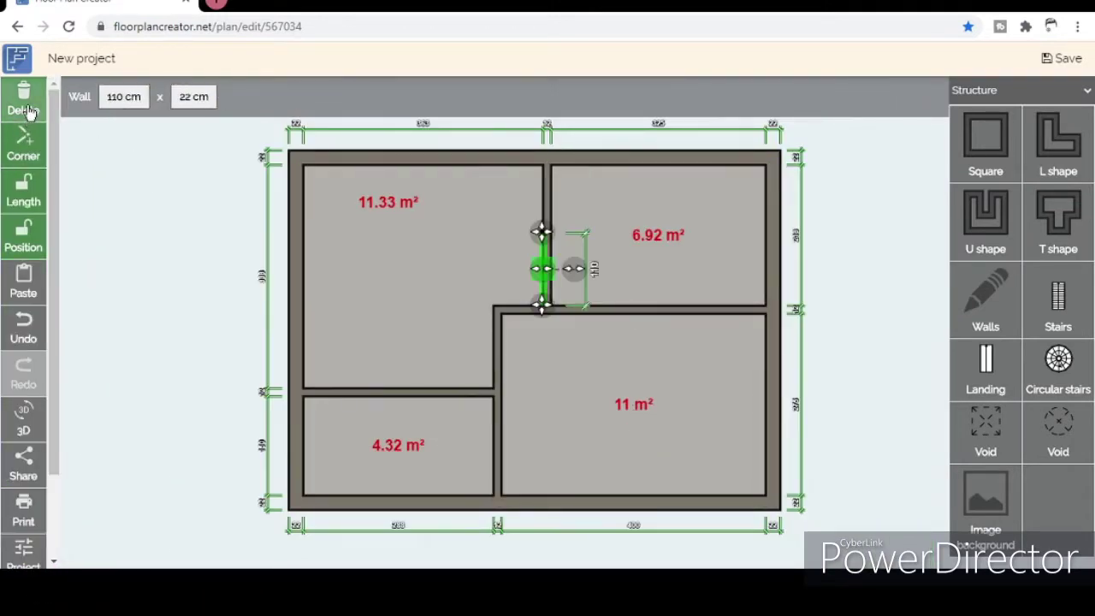
{"action": "left_click", "coordinate": [544, 246]}
{"action": "left_click", "coordinate": [542, 233]}
{"action": "left_click", "coordinate": [887, 279]}
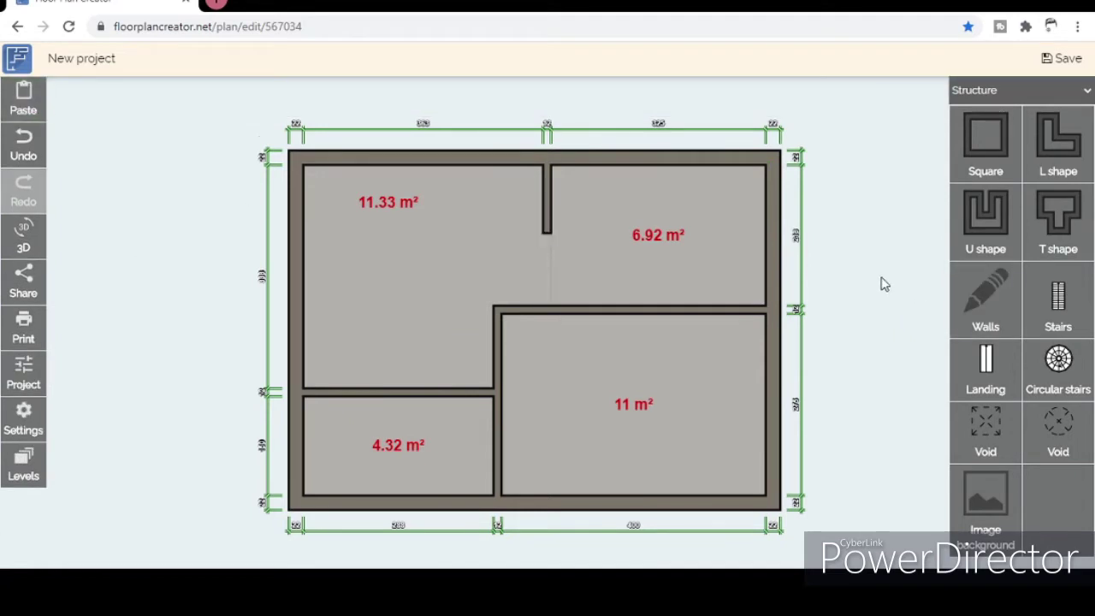
{"action": "scroll", "coordinate": [1028, 137], "scroll_direction": "down", "scroll_amount": 3}
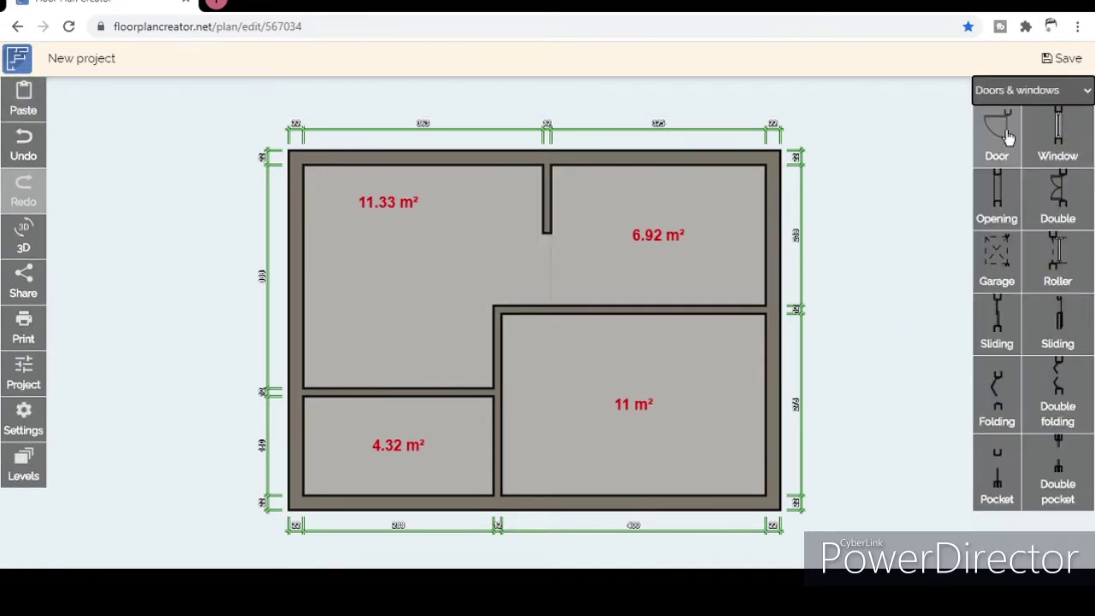
Place a 110 cm door on the 6.92 m² room's top wall.
{"action": "left_click_drag", "start_coordinate": [1007, 139], "coordinate": [597, 189]}
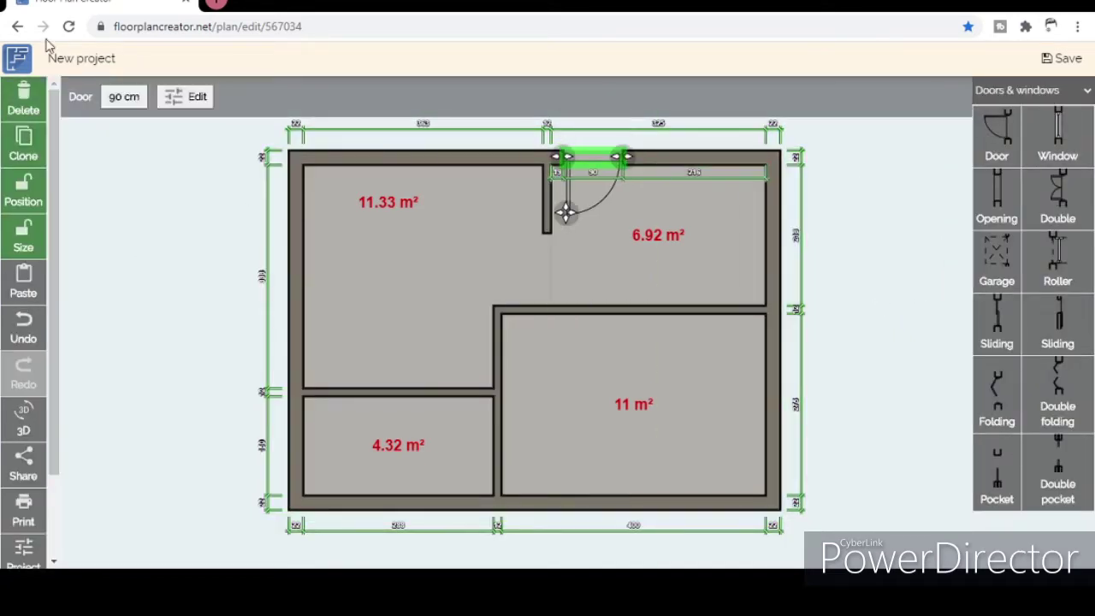
{"action": "left_click", "coordinate": [195, 96]}
{"action": "left_click", "coordinate": [578, 219]}
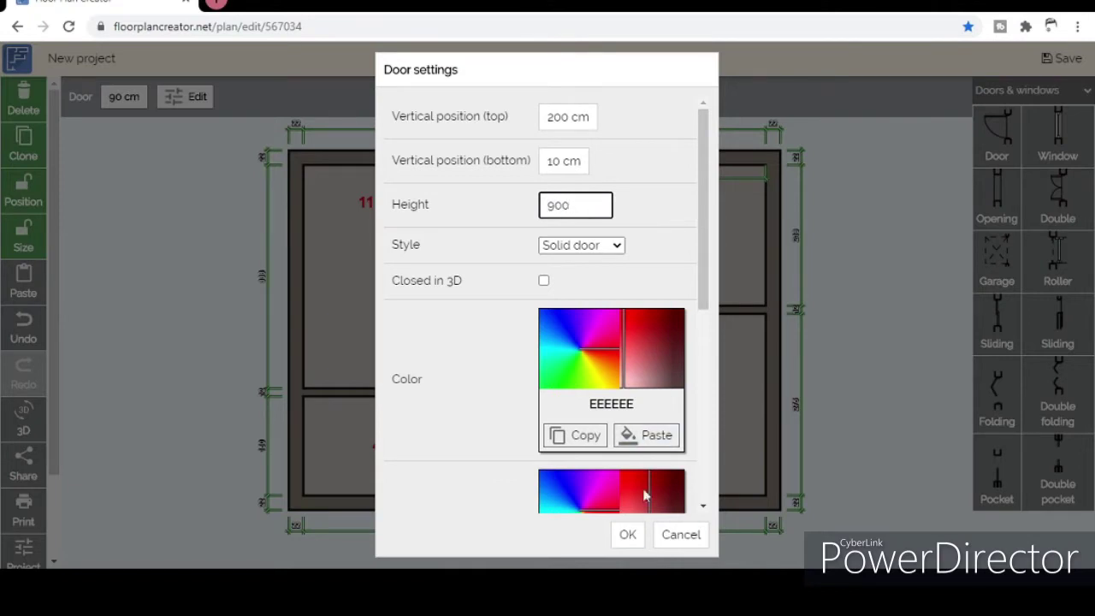
{"action": "left_click", "coordinate": [627, 534]}
{"action": "left_click", "coordinate": [586, 168]}
{"action": "left_click", "coordinate": [122, 98]}
{"action": "type", "text": "1"}
{"action": "scroll", "coordinate": [614, 128], "scroll_direction": "up", "scroll_amount": 3}
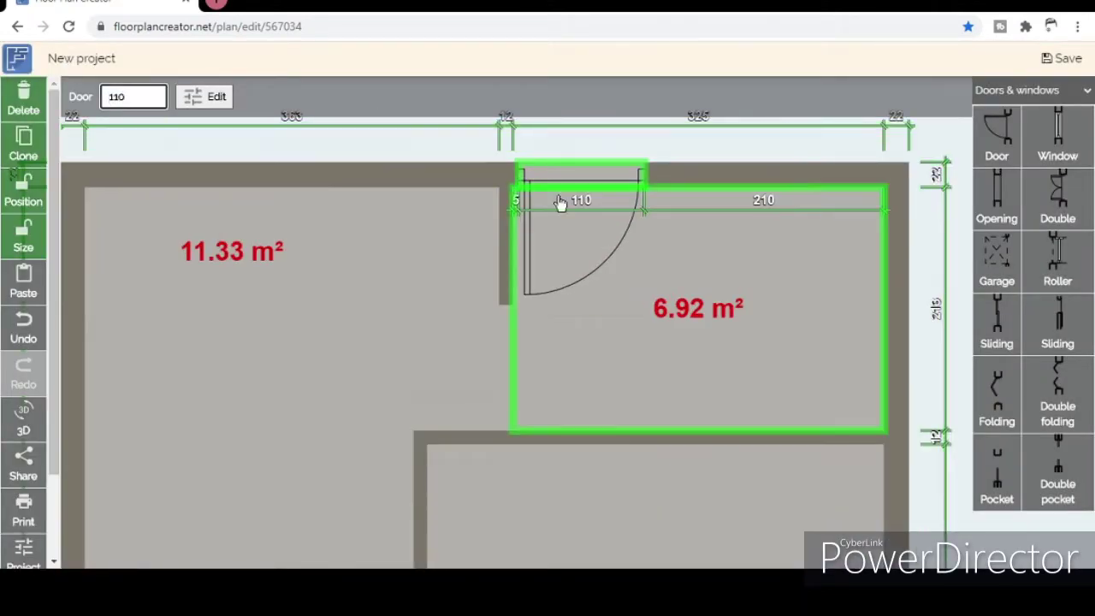
{"action": "left_click", "coordinate": [574, 170]}
{"action": "scroll", "coordinate": [574, 176], "scroll_direction": "down", "scroll_amount": 5}
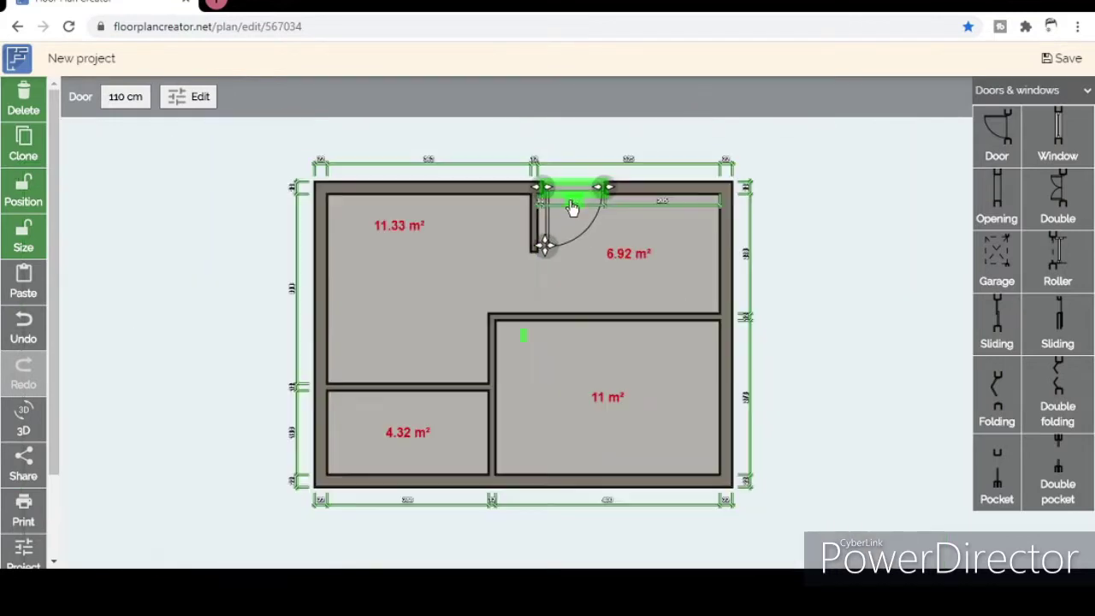
Add a 90 cm door on the wall above the 4.32 m² room and position it.
{"action": "left_click_drag", "start_coordinate": [996, 137], "coordinate": [497, 336]}
{"action": "scroll", "coordinate": [497, 336], "scroll_direction": "up", "scroll_amount": 3}
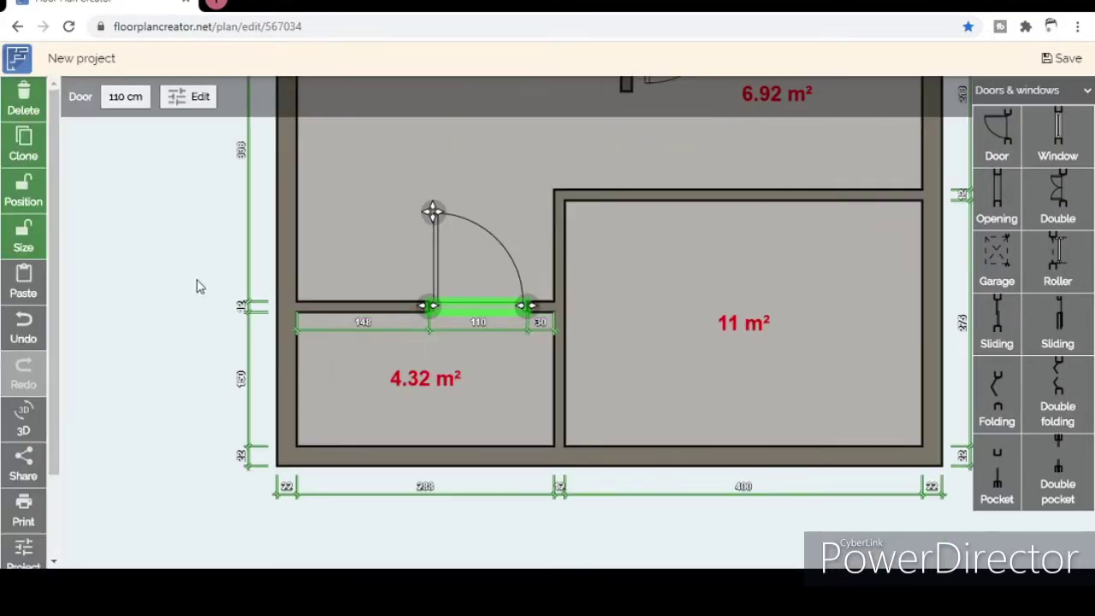
{"action": "double_click", "coordinate": [124, 97]}
{"action": "type", "text": "90"}
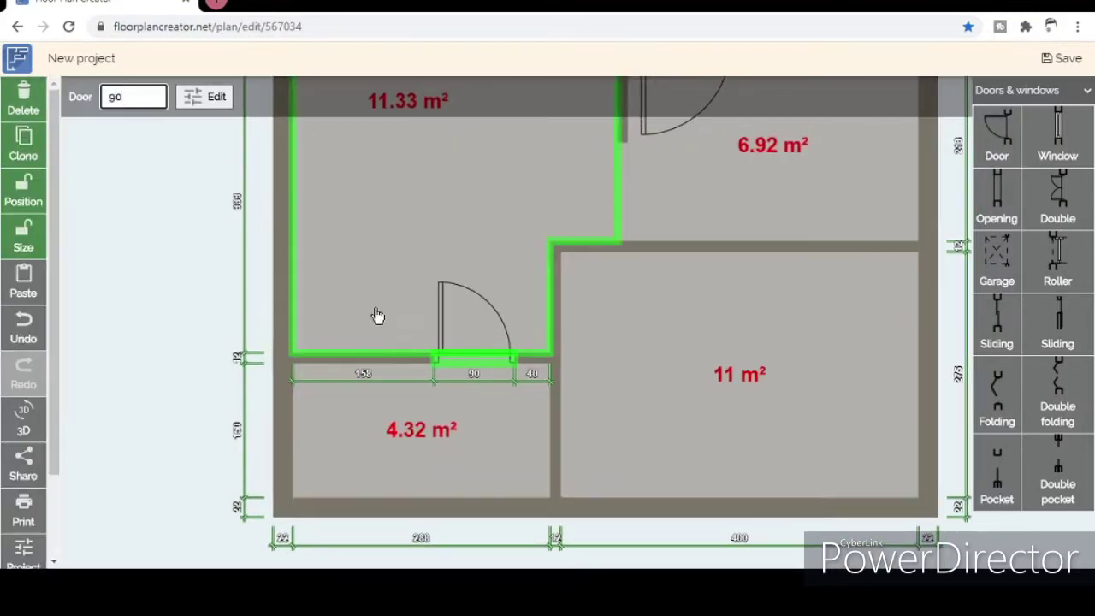
{"action": "left_click", "coordinate": [505, 364]}
{"action": "left_click_drag", "start_coordinate": [480, 361], "coordinate": [487, 361]}
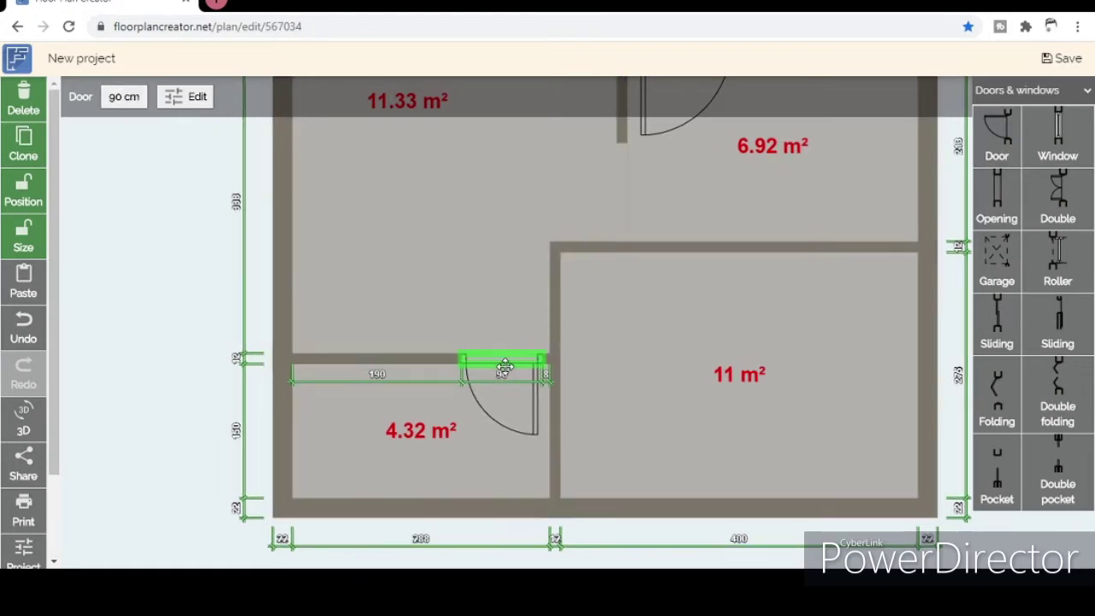
{"action": "left_click_drag", "start_coordinate": [505, 367], "coordinate": [502, 366]}
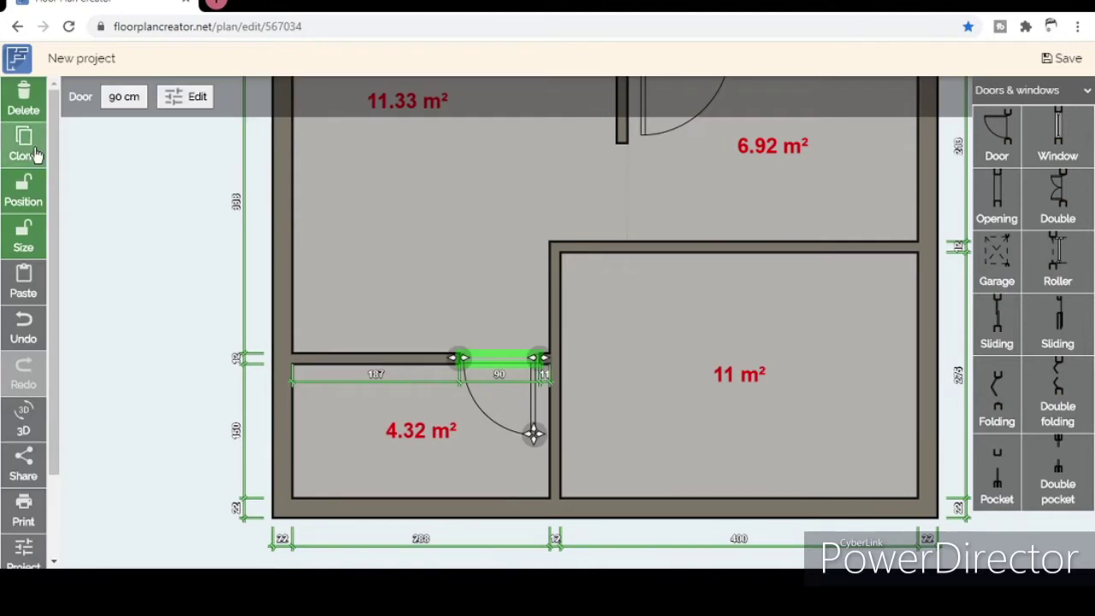
Clone the 90 cm door into the 11 m² room's wall.
{"action": "left_click", "coordinate": [36, 154]}
{"action": "mouse_move", "coordinate": [325, 367]}
{"action": "left_mouse_down"}
{"action": "mouse_move", "coordinate": [620, 257]}
{"action": "mouse_move", "coordinate": [539, 293]}
{"action": "mouse_move", "coordinate": [554, 327]}
{"action": "mouse_move", "coordinate": [541, 318]}
{"action": "left_mouse_up"}
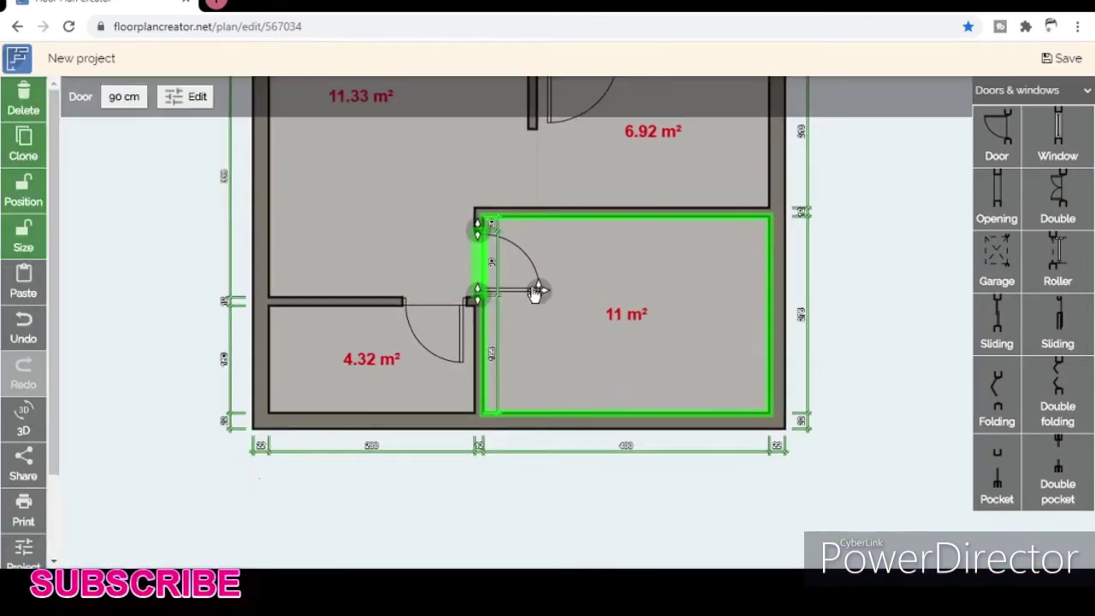
{"action": "left_click", "coordinate": [921, 294]}
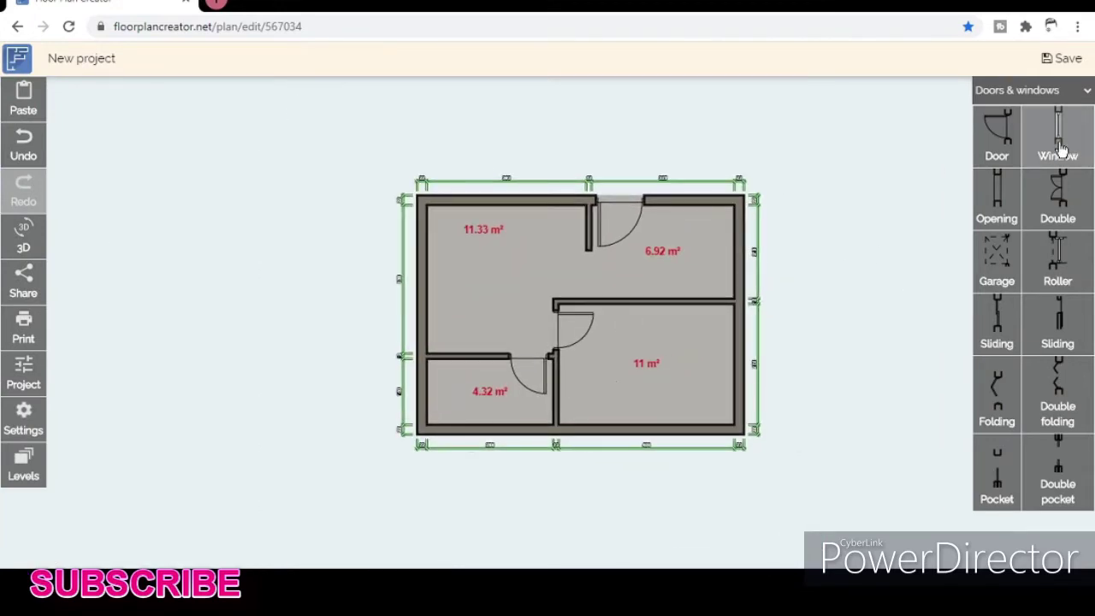
Place a 100 cm window on the 6.92 m² room's top wall.
{"action": "left_click_drag", "start_coordinate": [1061, 150], "coordinate": [685, 204]}
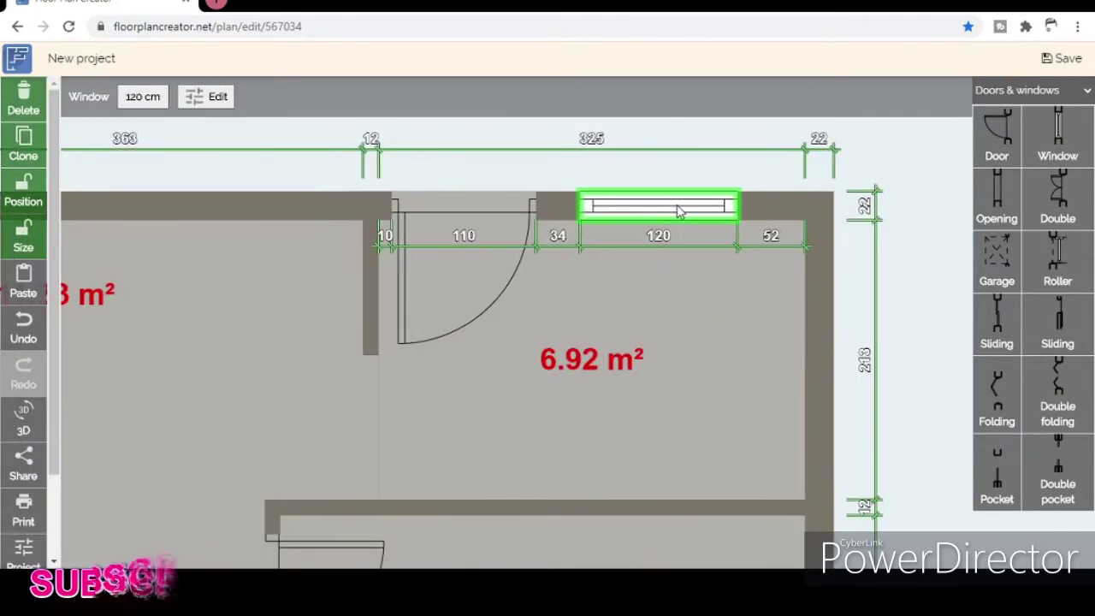
{"action": "left_click", "coordinate": [142, 96]}
{"action": "type", "text": "100"}
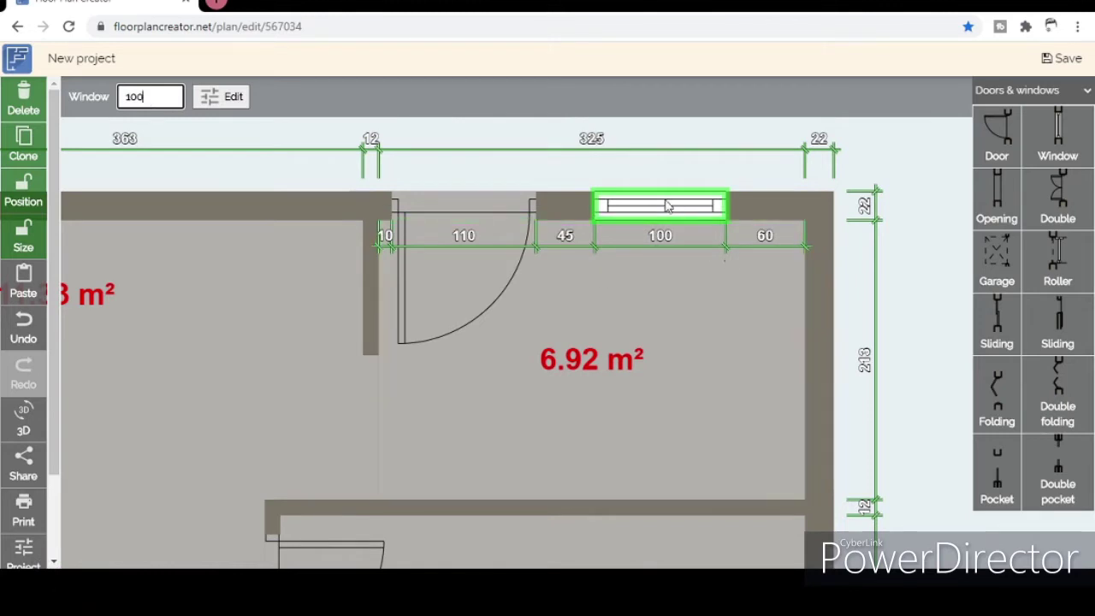
{"action": "key", "text": "Return"}
{"action": "left_click_drag", "start_coordinate": [668, 205], "coordinate": [675, 208]}
{"action": "left_click", "coordinate": [221, 97]}
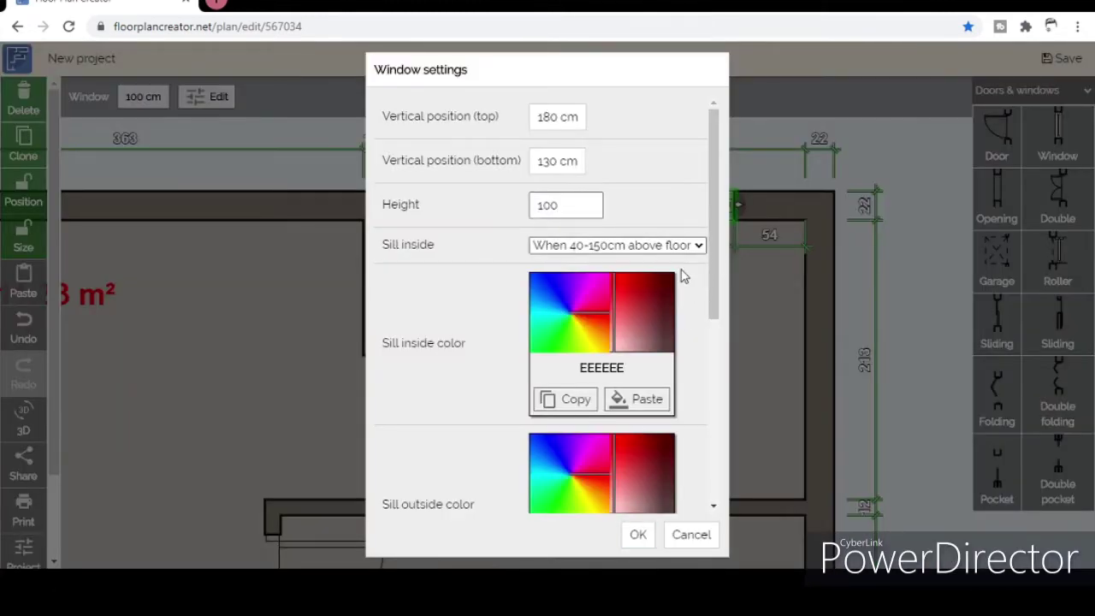
{"action": "left_click", "coordinate": [647, 545]}
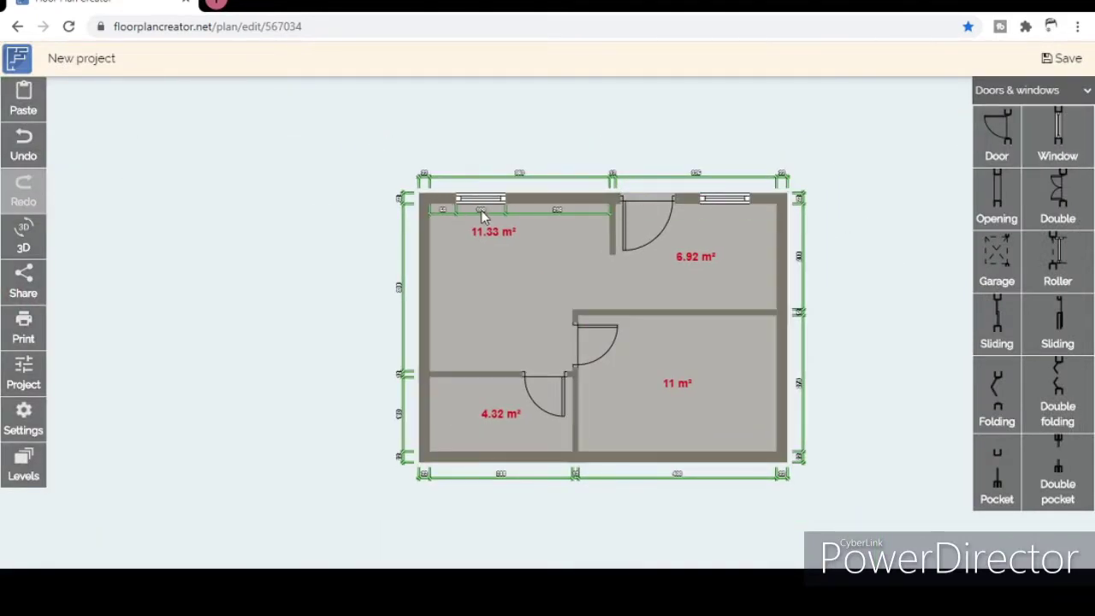
Add two 50 cm windows along the 11.33 m² room's top wall.
{"action": "left_click_drag", "start_coordinate": [1066, 149], "coordinate": [484, 201]}
{"action": "left_click", "coordinate": [153, 99]}
{"action": "type", "text": "5"}
{"action": "scroll", "coordinate": [453, 210], "scroll_direction": "up", "scroll_amount": 3}
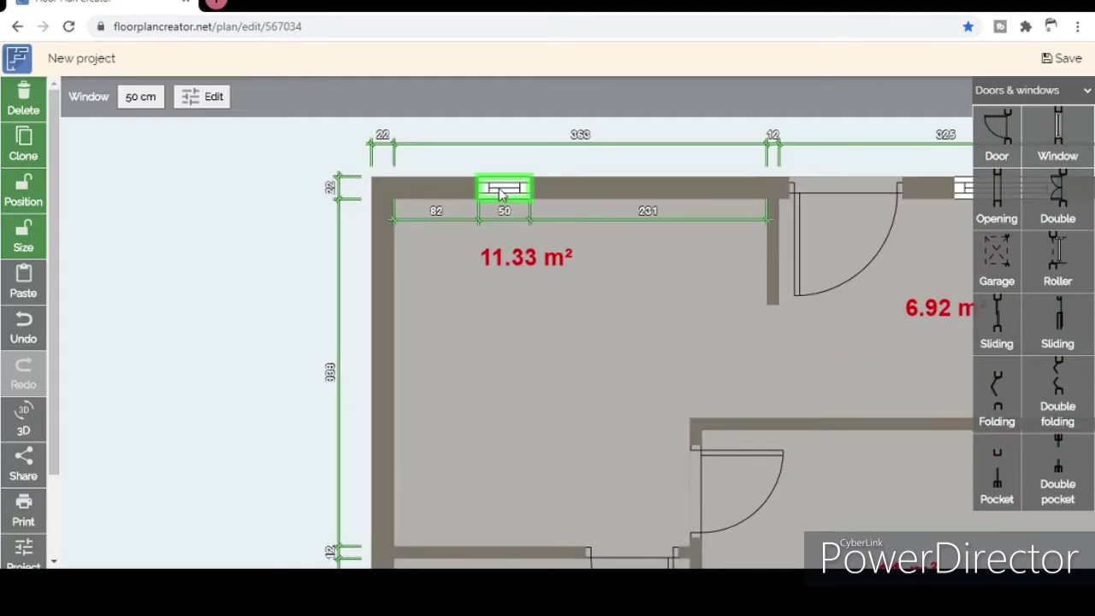
{"action": "left_click", "coordinate": [503, 194]}
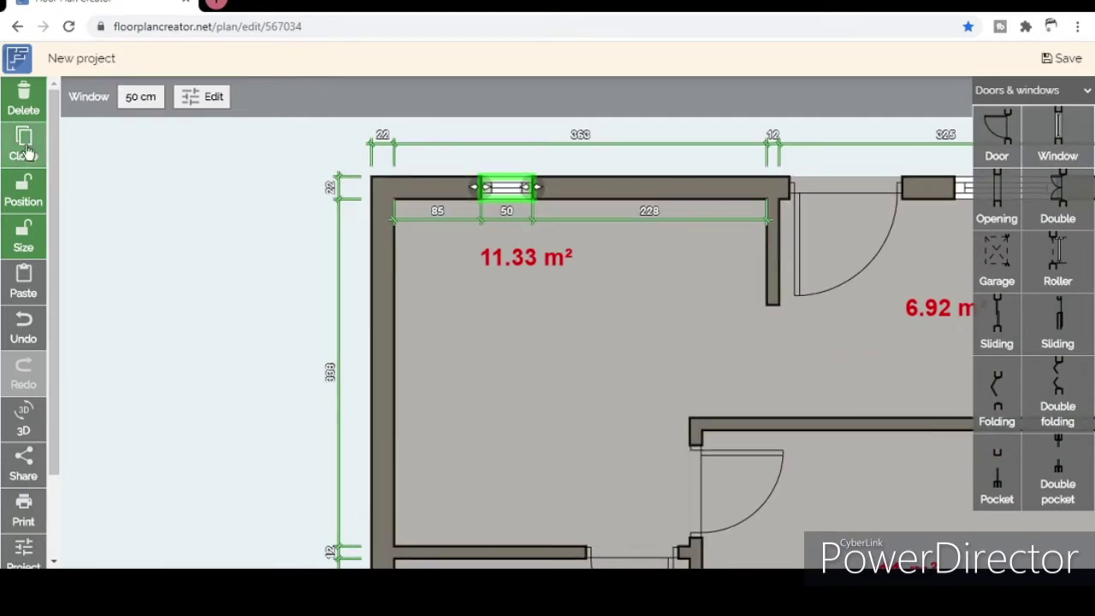
{"action": "left_click", "coordinate": [27, 149]}
{"action": "left_click_drag", "start_coordinate": [454, 156], "coordinate": [244, 245]}
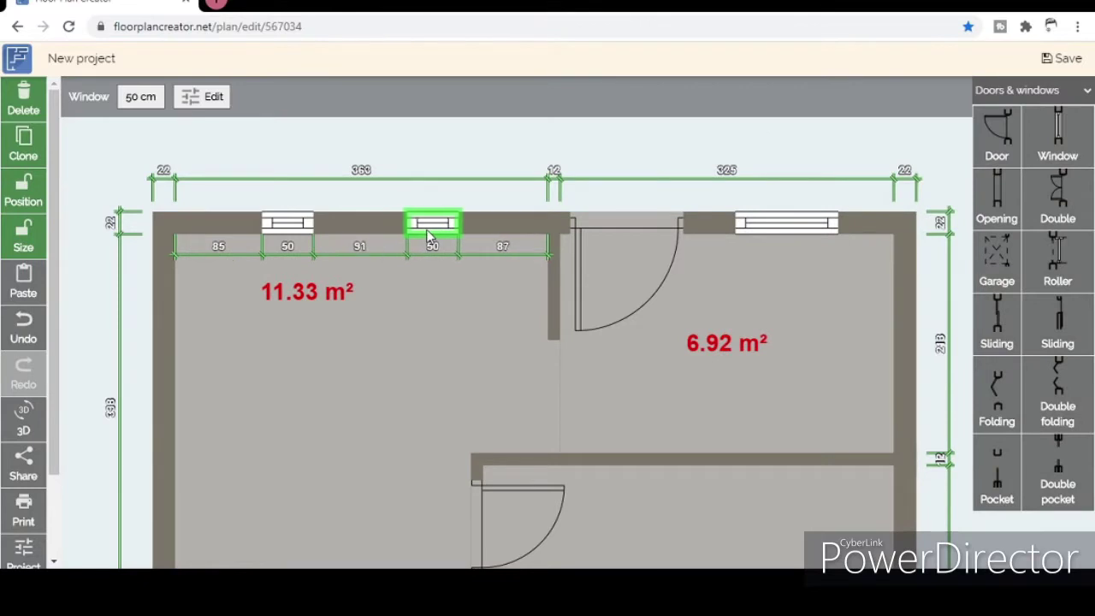
{"action": "scroll", "coordinate": [673, 166], "scroll_direction": "down", "scroll_amount": 3}
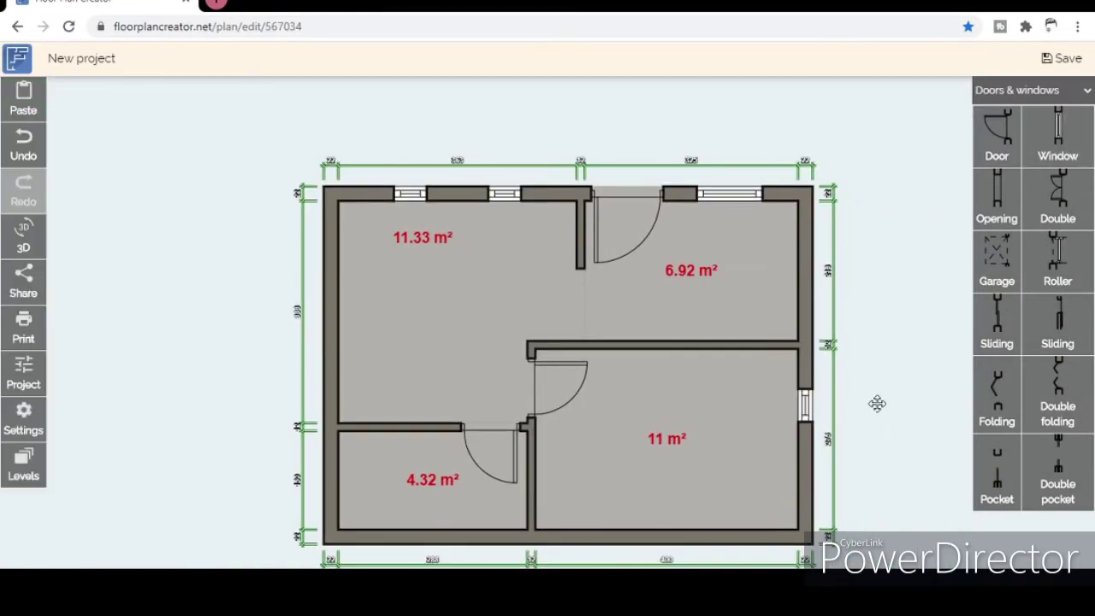
Place windows on the 11 m² room's right and bottom walls, plus one below the small room.
{"action": "left_click_drag", "start_coordinate": [804, 413], "coordinate": [804, 402]}
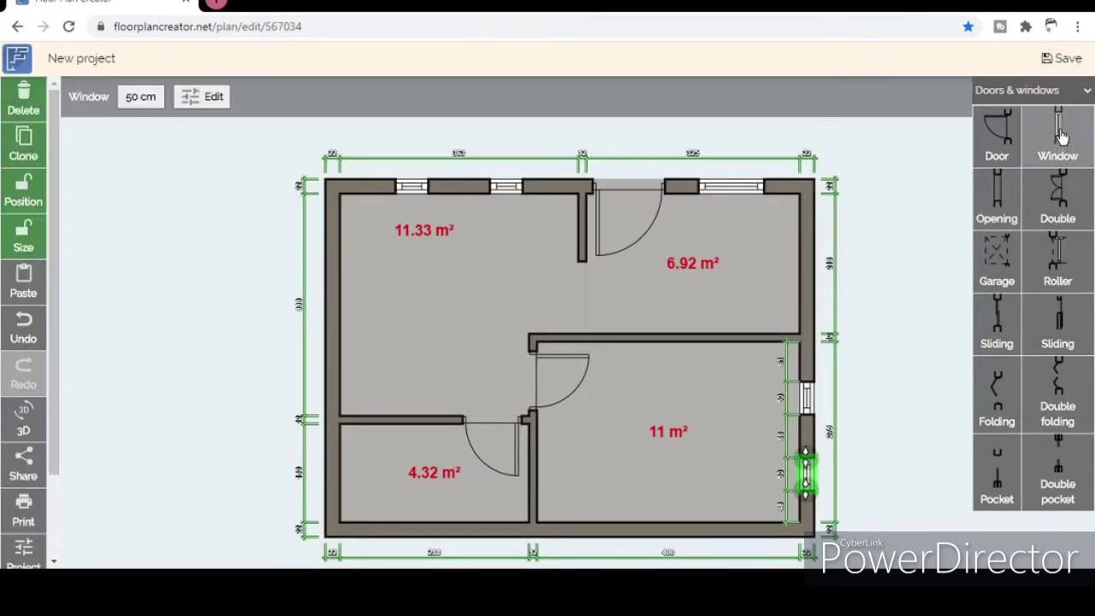
{"action": "mouse_move", "coordinate": [1059, 135]}
{"action": "left_mouse_down"}
{"action": "mouse_move", "coordinate": [775, 490]}
{"action": "mouse_move", "coordinate": [723, 527]}
{"action": "left_mouse_up"}
{"action": "left_click", "coordinate": [807, 441]}
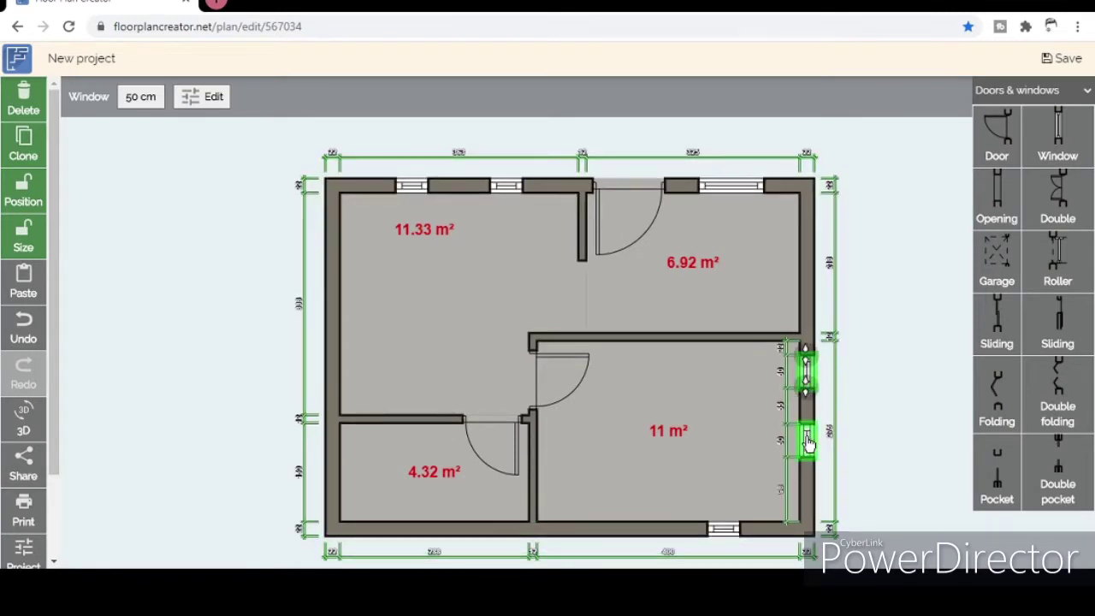
{"action": "left_click", "coordinate": [149, 96]}
{"action": "left_click_drag", "start_coordinate": [807, 369], "coordinate": [813, 351]}
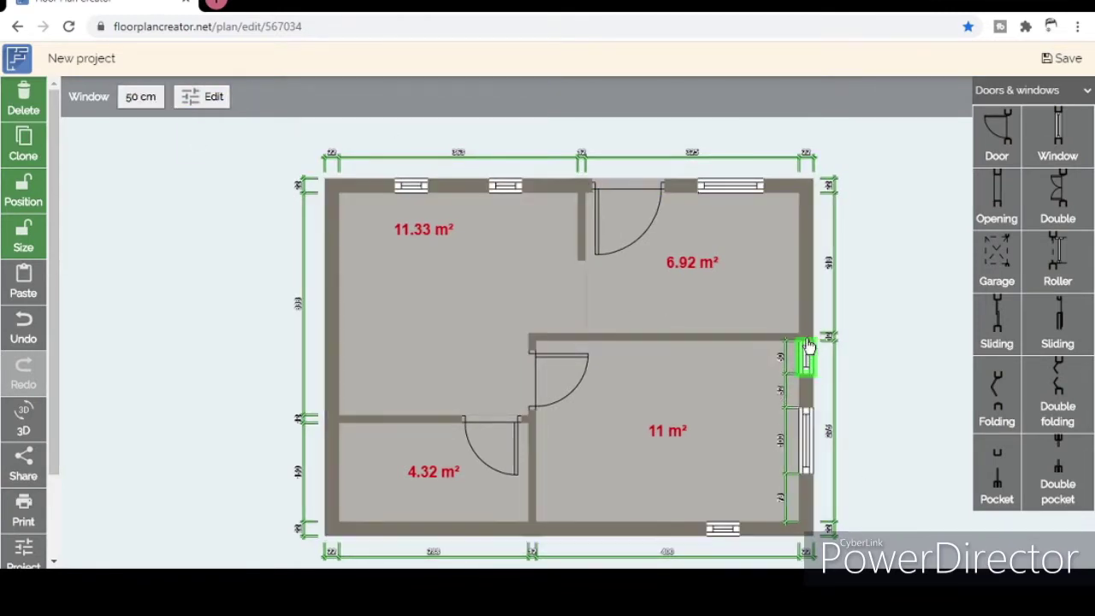
{"action": "left_click_drag", "start_coordinate": [721, 528], "coordinate": [775, 489]}
{"action": "left_click", "coordinate": [882, 371]}
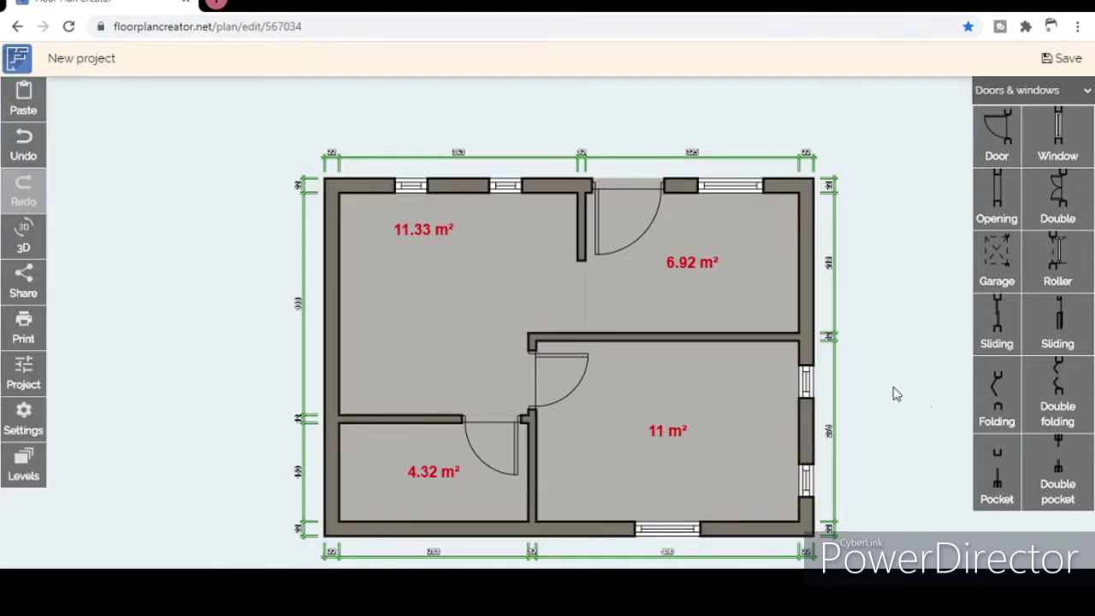
{"action": "left_click", "coordinate": [1059, 137]}
{"action": "left_click", "coordinate": [447, 462]}
Make the 4.32 m² room's bottom-wall window 50 cm wide.
{"action": "double_click", "coordinate": [147, 99]}
{"action": "left_click", "coordinate": [221, 97]}
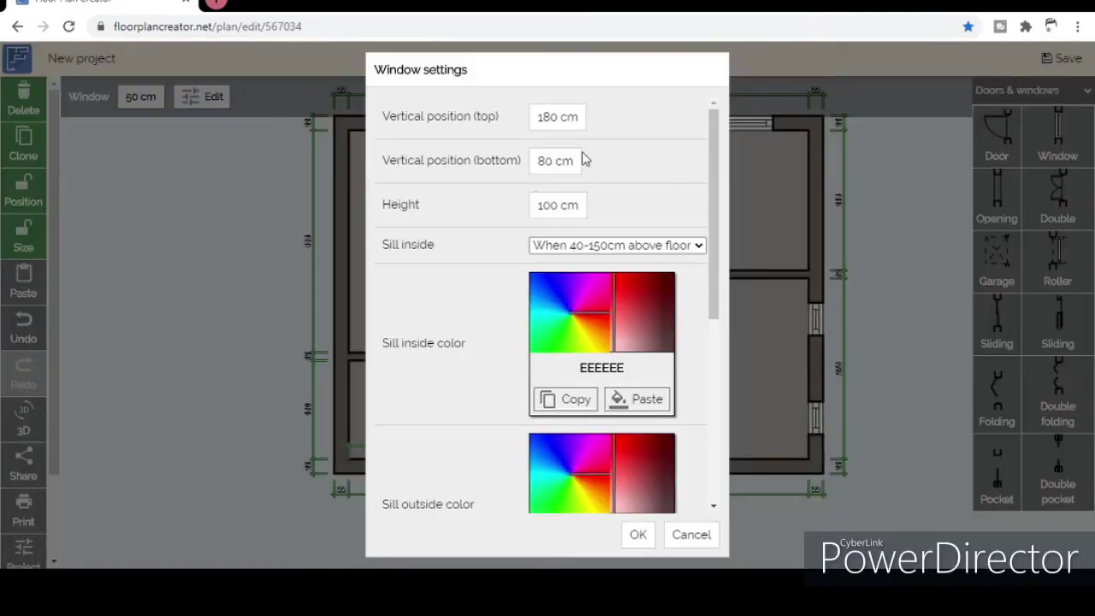
{"action": "left_click", "coordinate": [639, 534]}
Add a low 120 cm window on the left wall and view the apartment in 3D.
{"action": "left_click", "coordinate": [616, 552]}
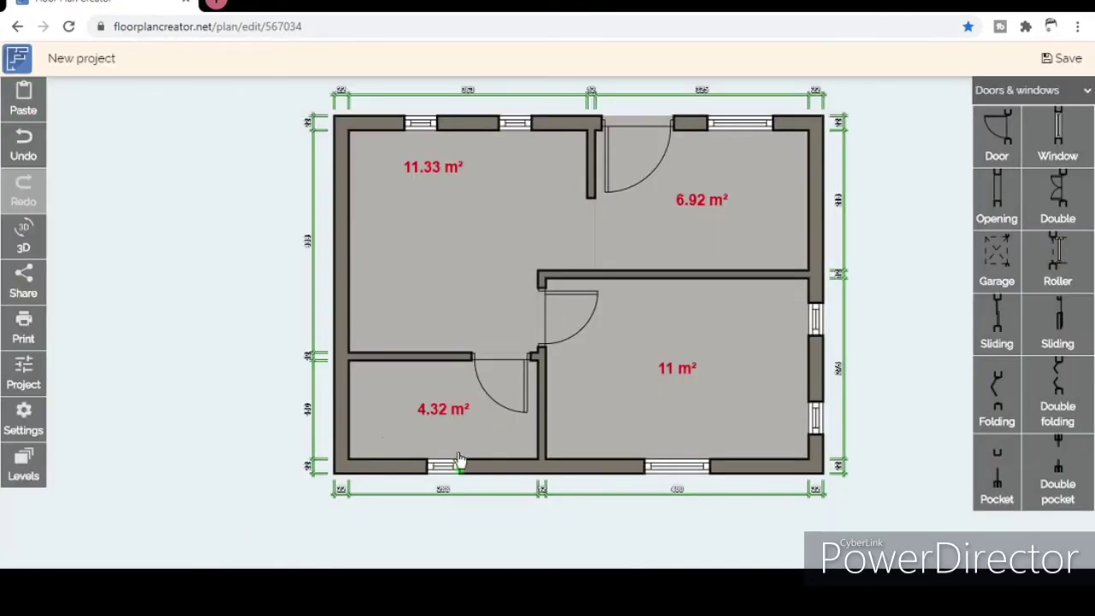
{"action": "left_click", "coordinate": [1058, 137]}
{"action": "left_click", "coordinate": [351, 236]}
{"action": "left_click", "coordinate": [210, 98]}
{"action": "double_click", "coordinate": [556, 207]}
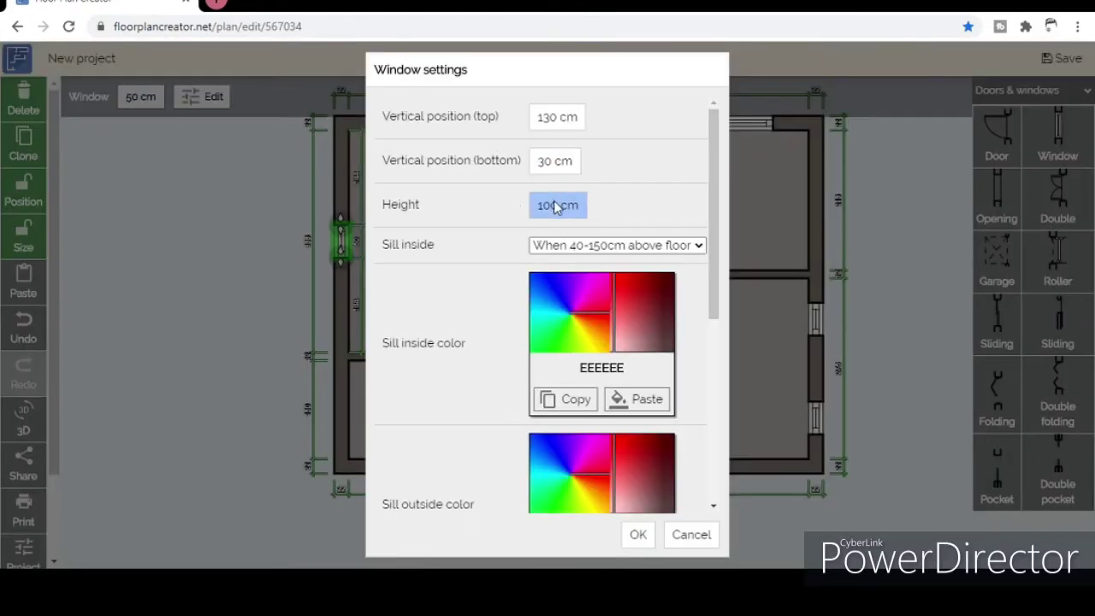
{"action": "left_click", "coordinate": [638, 534]}
{"action": "left_click", "coordinate": [139, 97]}
{"action": "type", "text": "120"}
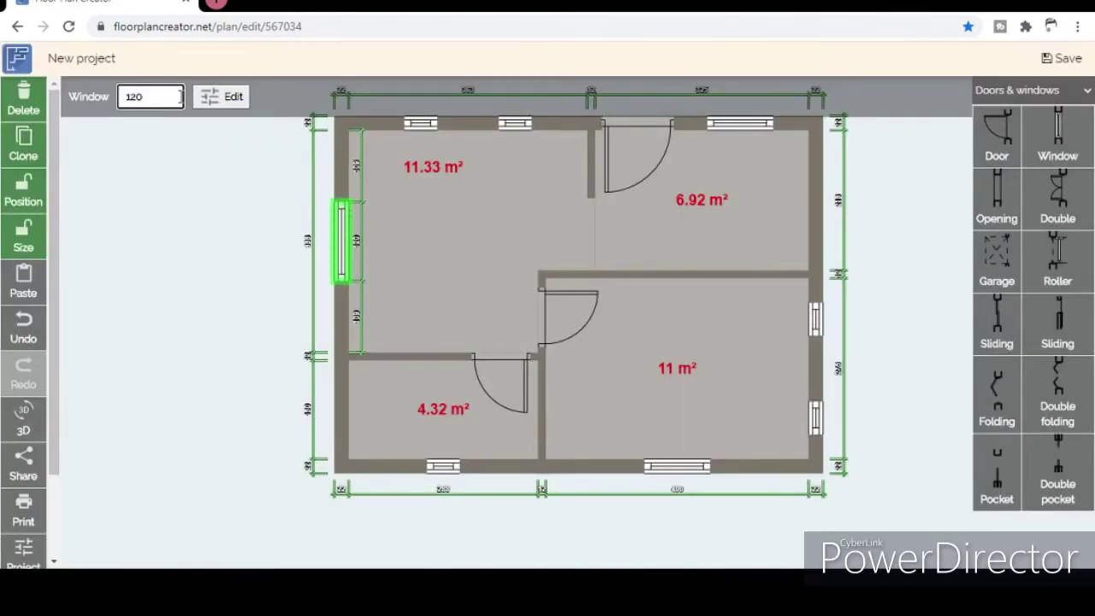
{"action": "left_click", "coordinate": [162, 286]}
{"action": "left_click", "coordinate": [23, 235]}
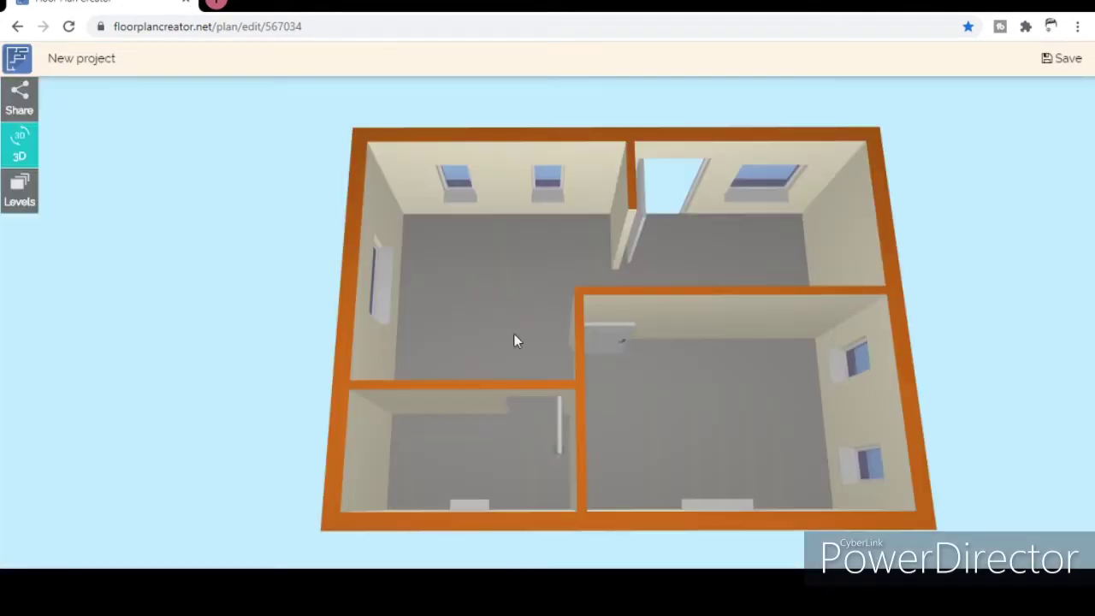
Orbit and zoom the 3D model to check windows and doors, then return to 2D.
{"action": "mouse_move", "coordinate": [713, 353]}
{"action": "left_mouse_down"}
{"action": "mouse_move", "coordinate": [752, 377]}
{"action": "mouse_move", "coordinate": [682, 347]}
{"action": "mouse_move", "coordinate": [531, 374]}
{"action": "mouse_move", "coordinate": [391, 382]}
{"action": "mouse_move", "coordinate": [861, 330]}
{"action": "mouse_move", "coordinate": [839, 409]}
{"action": "mouse_move", "coordinate": [782, 443]}
{"action": "mouse_move", "coordinate": [745, 399]}
{"action": "mouse_move", "coordinate": [758, 397]}
{"action": "left_mouse_up"}
{"action": "scroll", "coordinate": [757, 404], "scroll_direction": "down", "scroll_amount": 5}
{"action": "left_click", "coordinate": [19, 145]}
Set the top-wall door's height and top position to 190 cm.
{"action": "left_click", "coordinate": [616, 147]}
{"action": "left_click", "coordinate": [188, 97]}
{"action": "type", "text": "190"}
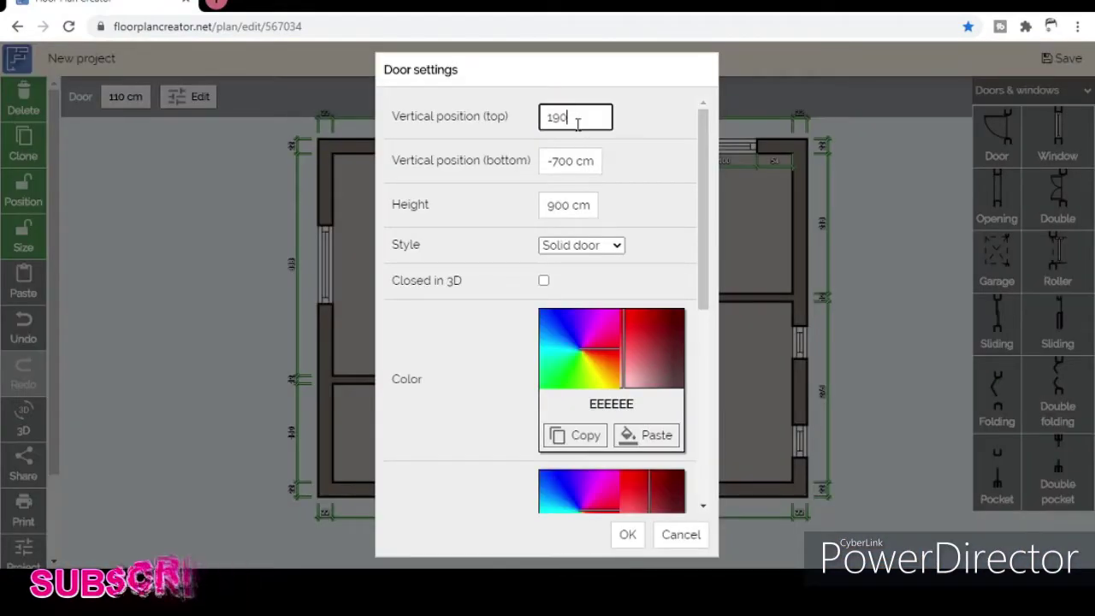
{"action": "double_click", "coordinate": [577, 207]}
{"action": "type", "text": "190"}
{"action": "double_click", "coordinate": [569, 120]}
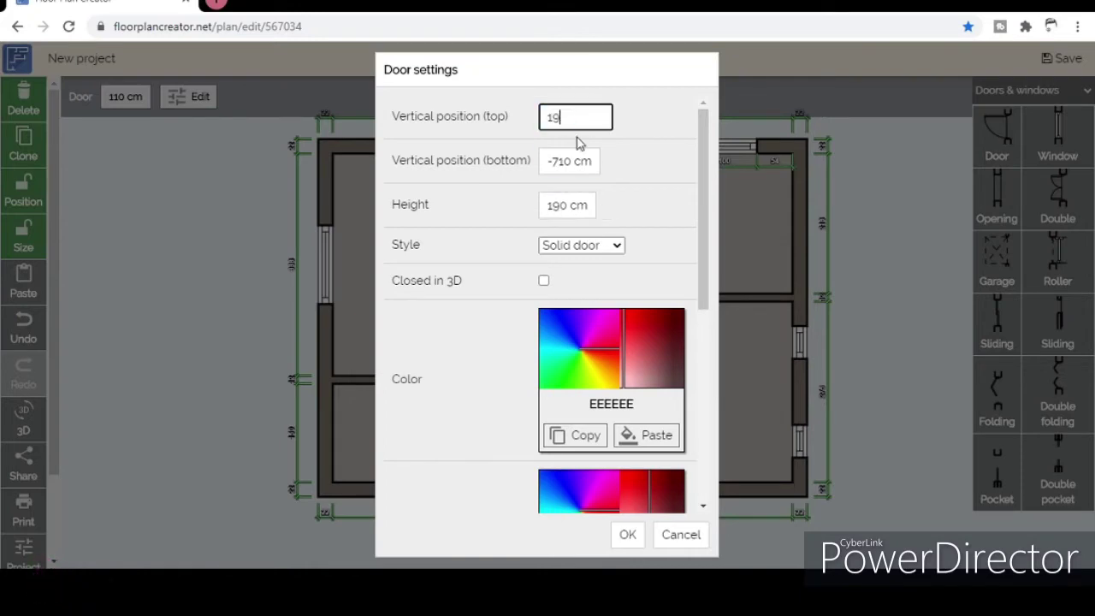
{"action": "left_click", "coordinate": [627, 534]}
Give the 6.92 m² room's top-wall window a black 000000 frame and copy that colour.
{"action": "left_click", "coordinate": [725, 148]}
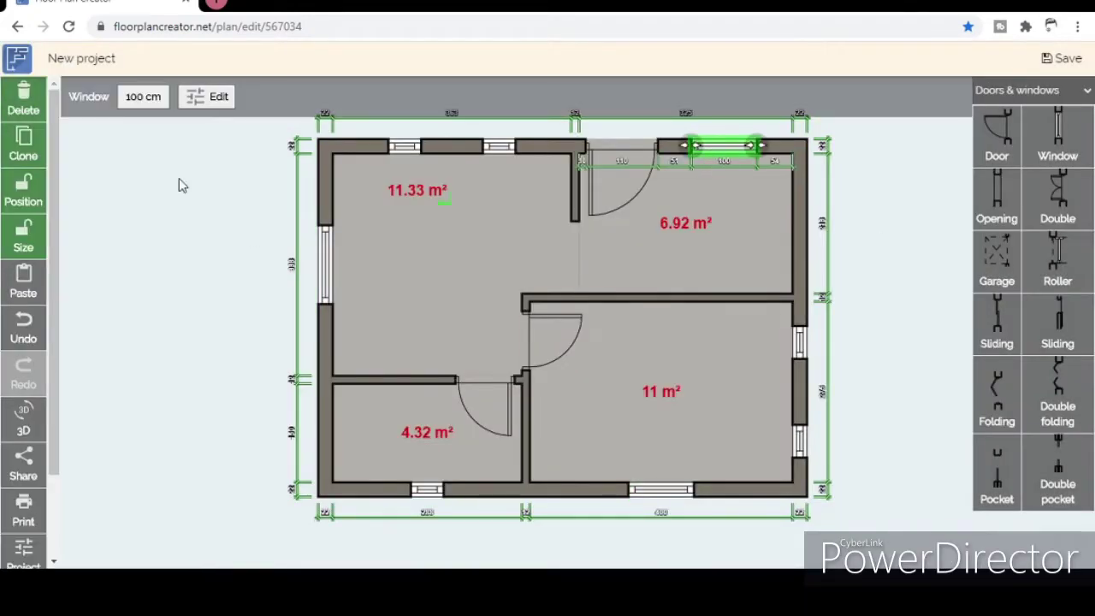
{"action": "left_click", "coordinate": [251, 237]}
{"action": "left_click", "coordinate": [726, 148]}
{"action": "left_click", "coordinate": [208, 97]}
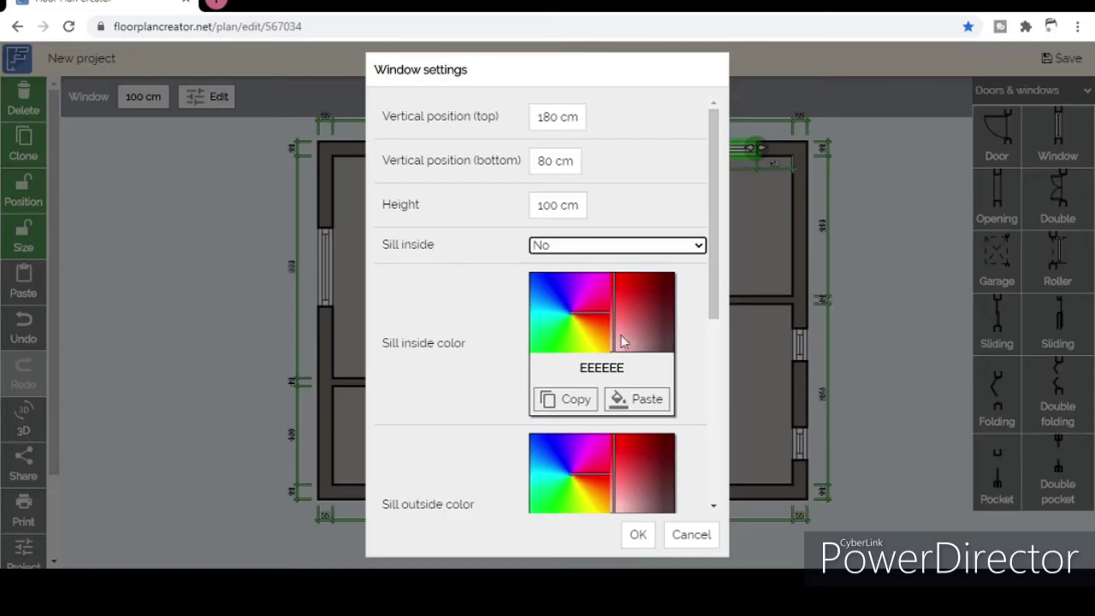
{"action": "scroll", "coordinate": [714, 320], "scroll_direction": "down", "scroll_amount": 3}
{"action": "left_click", "coordinate": [557, 383]}
{"action": "left_click", "coordinate": [667, 394]}
{"action": "mouse_move", "coordinate": [669, 389]}
{"action": "left_mouse_down"}
{"action": "mouse_move", "coordinate": [675, 371]}
{"action": "mouse_move", "coordinate": [652, 371]}
{"action": "mouse_move", "coordinate": [678, 397]}
{"action": "left_mouse_up"}
{"action": "left_click", "coordinate": [566, 486]}
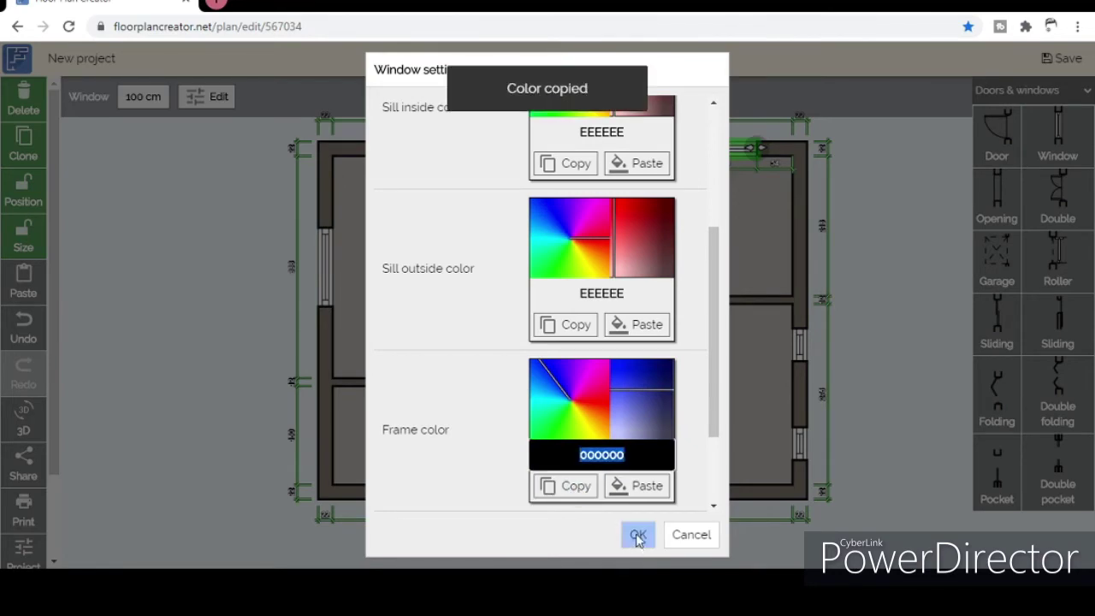
{"action": "left_click", "coordinate": [639, 535]}
Paste the black frame colour onto the 50 cm top-wall window and the left window.
{"action": "left_click", "coordinate": [501, 150]}
{"action": "left_click", "coordinate": [207, 96]}
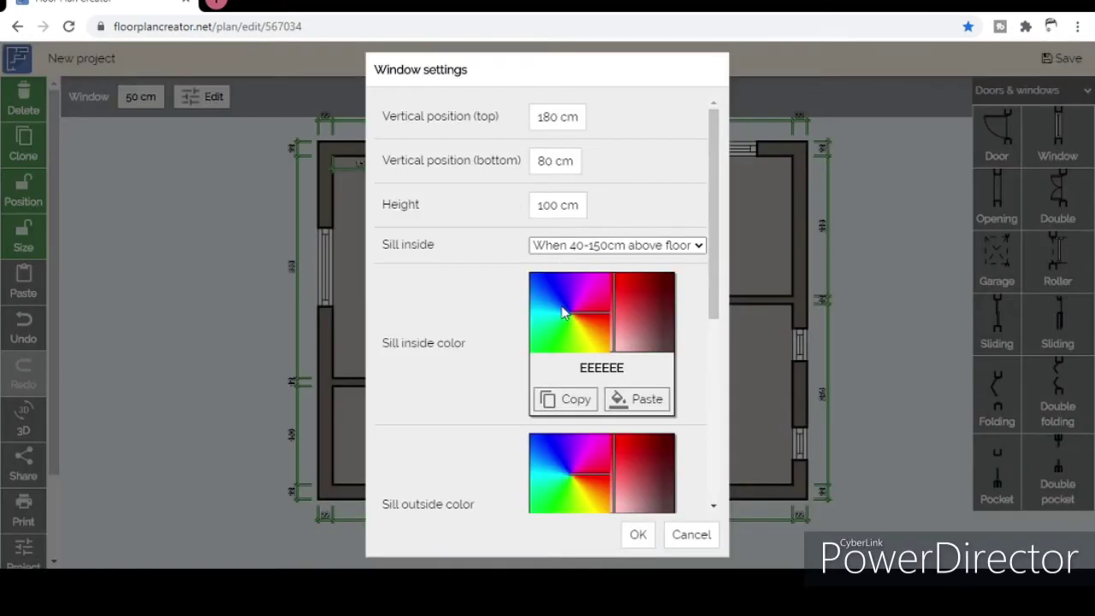
{"action": "scroll", "coordinate": [663, 519], "scroll_direction": "down", "scroll_amount": 5}
{"action": "left_click", "coordinate": [637, 369]}
{"action": "left_click", "coordinate": [639, 535]}
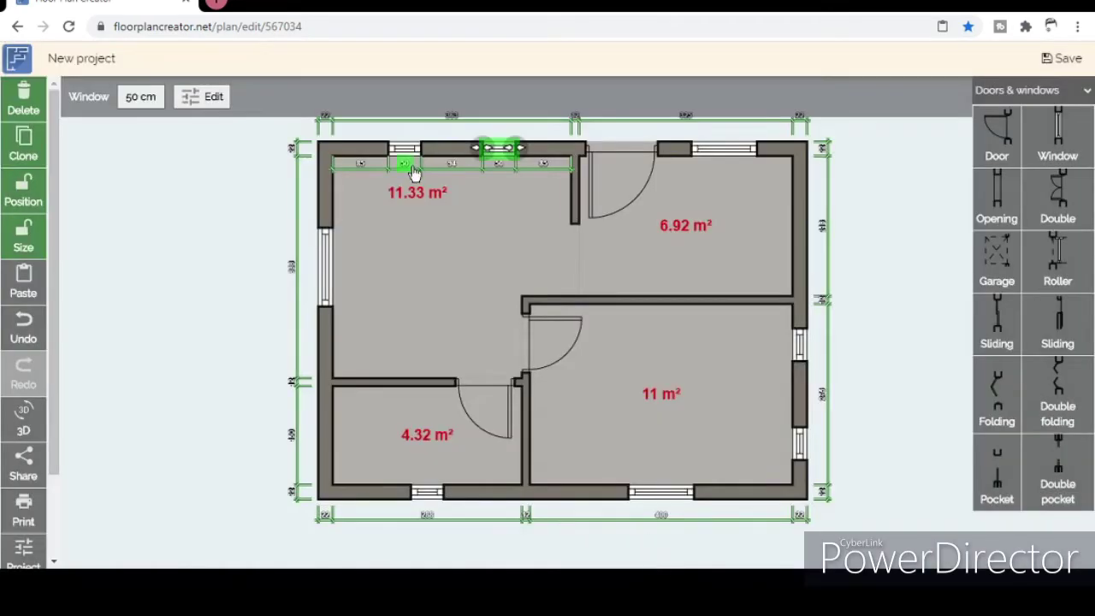
{"action": "left_click", "coordinate": [208, 97]}
{"action": "scroll", "coordinate": [693, 300], "scroll_direction": "down", "scroll_amount": 5}
{"action": "left_click", "coordinate": [640, 362]}
{"action": "left_click", "coordinate": [638, 534]}
Give the next chosen window and the 50 cm bottom-wall window black frames.
{"action": "left_click", "coordinate": [325, 261]}
{"action": "left_click", "coordinate": [214, 96]}
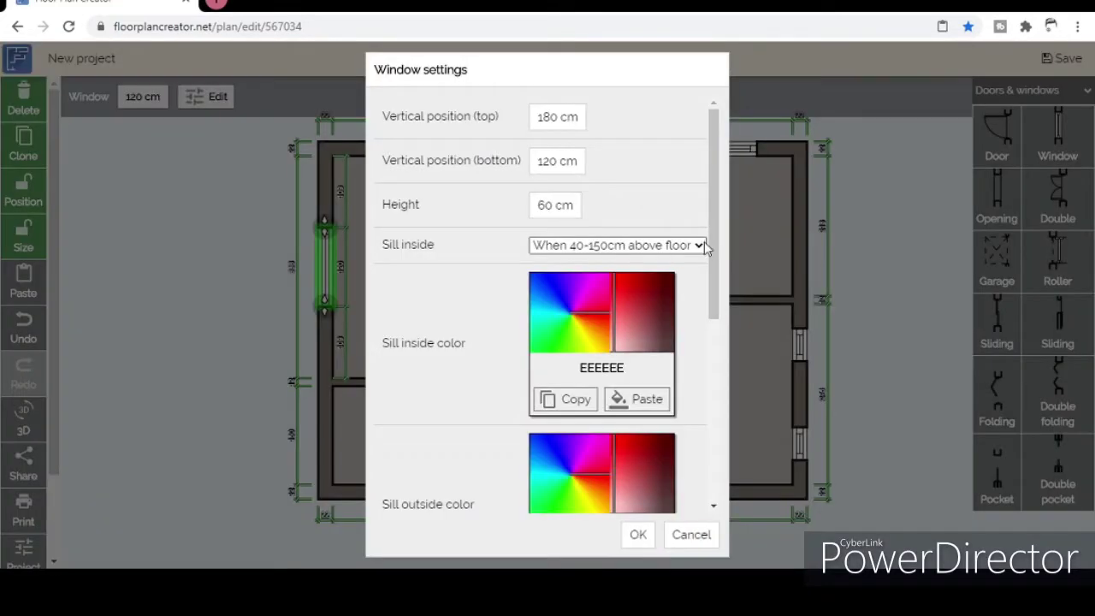
{"action": "scroll", "coordinate": [682, 261], "scroll_direction": "down", "scroll_amount": 5}
{"action": "left_click", "coordinate": [650, 362]}
{"action": "left_click", "coordinate": [639, 534]}
{"action": "left_click", "coordinate": [425, 490]}
{"action": "left_click", "coordinate": [208, 99]}
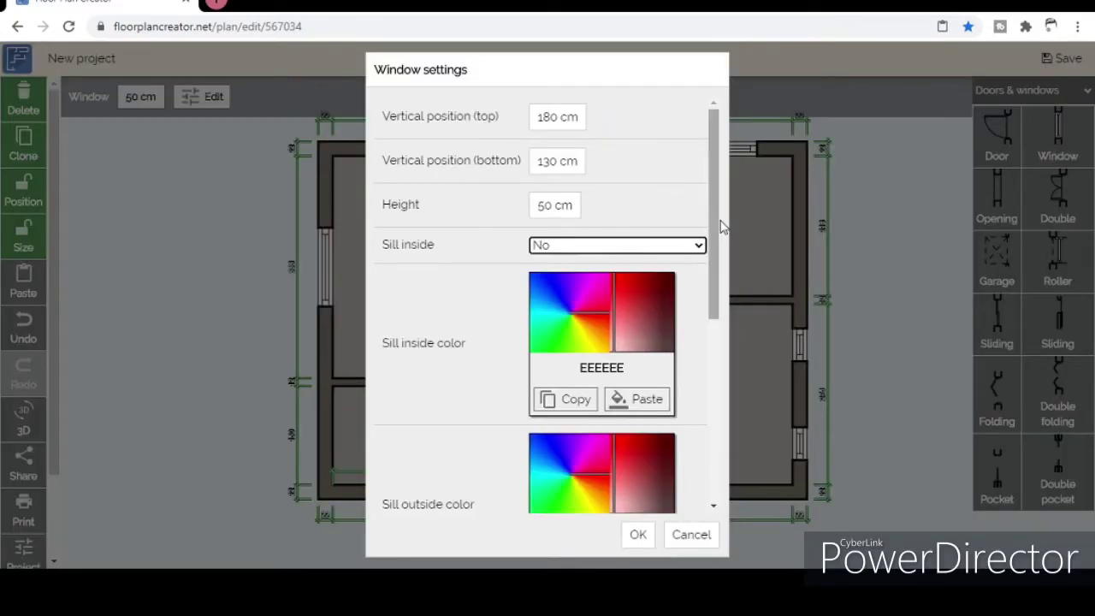
{"action": "scroll", "coordinate": [683, 260], "scroll_direction": "down", "scroll_amount": 5}
{"action": "left_click", "coordinate": [650, 362]}
{"action": "left_click", "coordinate": [639, 535]}
Give the 100 cm bottom-right window and the 50 cm right-wall window black frames.
{"action": "left_click", "coordinate": [660, 489]}
{"action": "left_click", "coordinate": [212, 99]}
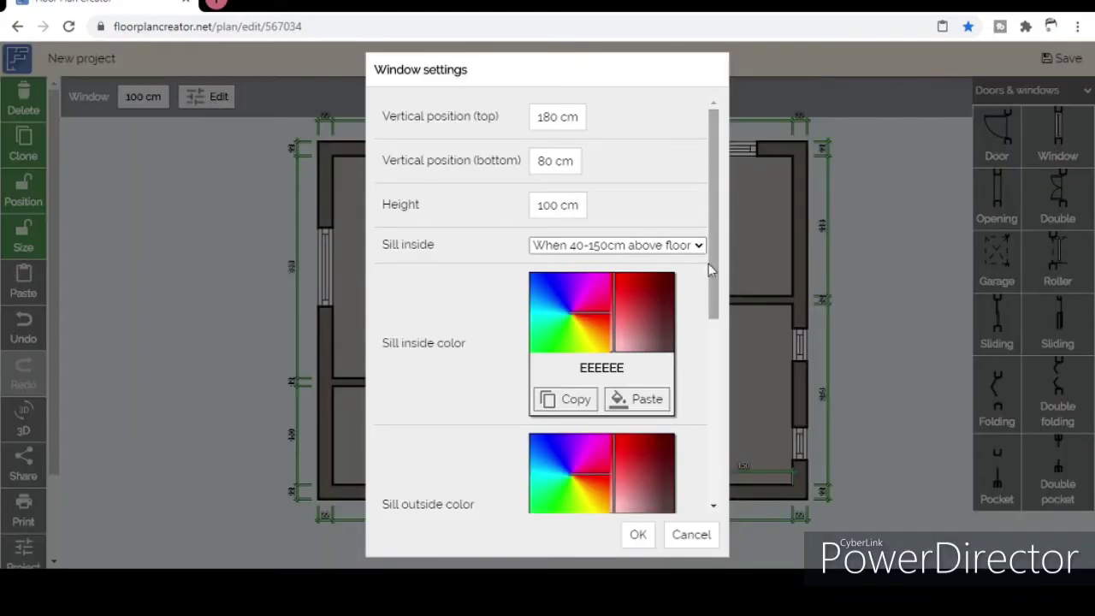
{"action": "scroll", "coordinate": [645, 298], "scroll_direction": "down", "scroll_amount": 5}
{"action": "left_click", "coordinate": [650, 362]}
{"action": "left_click", "coordinate": [638, 534]}
{"action": "left_click", "coordinate": [797, 442]}
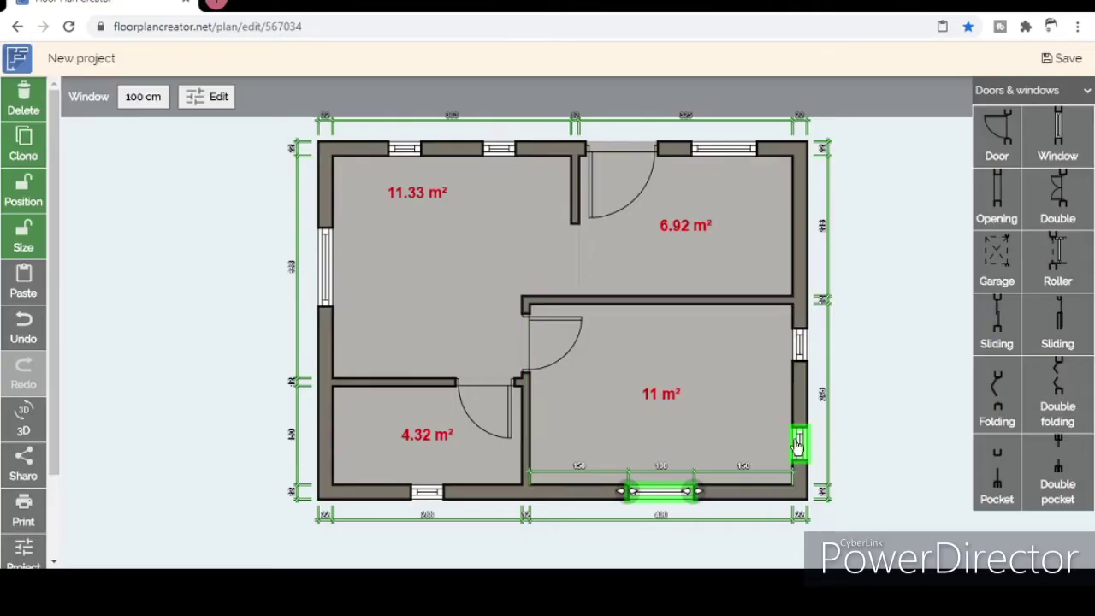
{"action": "left_click", "coordinate": [214, 99]}
{"action": "scroll", "coordinate": [646, 298], "scroll_direction": "down", "scroll_amount": 5}
{"action": "left_click", "coordinate": [640, 365]}
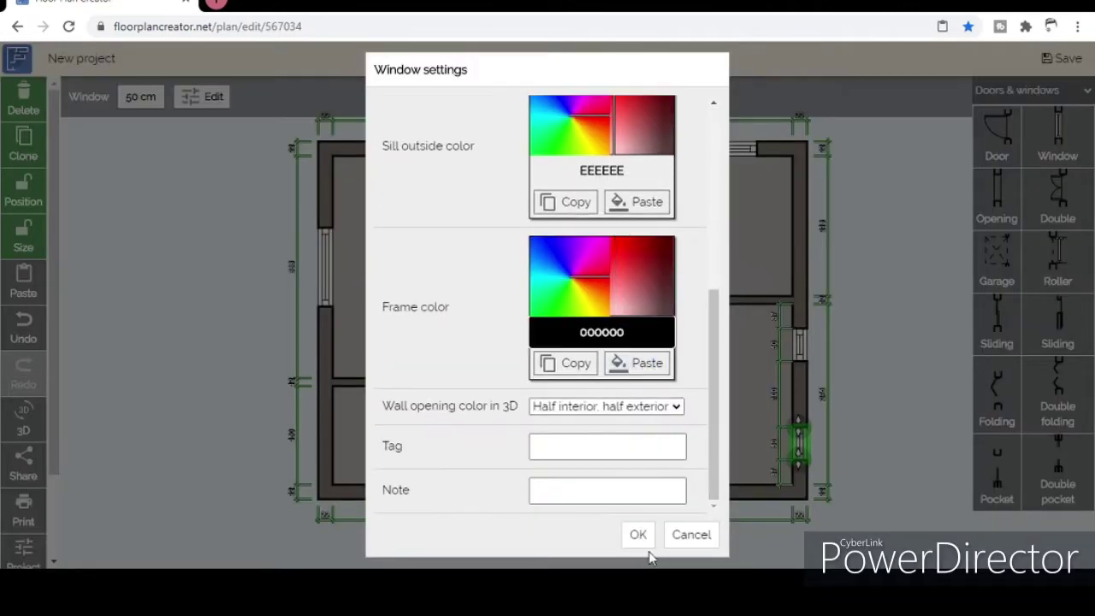
{"action": "left_click", "coordinate": [638, 535]}
Give the upper right-wall window a black frame, then select the 4.32 m² room's door.
{"action": "left_click", "coordinate": [797, 349]}
{"action": "left_click", "coordinate": [211, 97]}
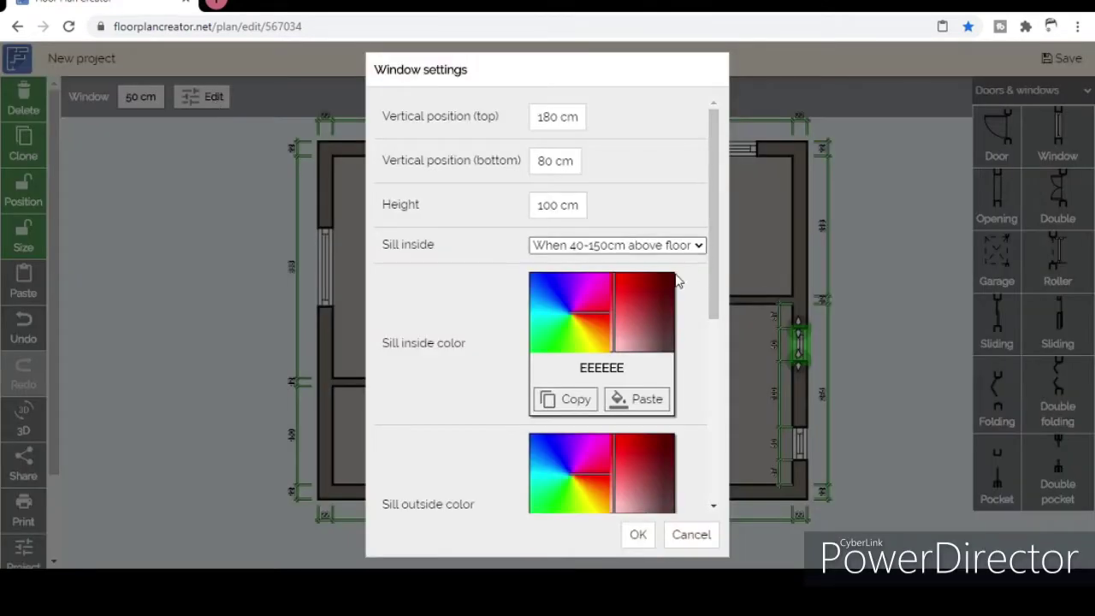
{"action": "scroll", "coordinate": [676, 360], "scroll_direction": "down", "scroll_amount": 5}
{"action": "left_click", "coordinate": [657, 374]}
{"action": "left_click", "coordinate": [638, 534]}
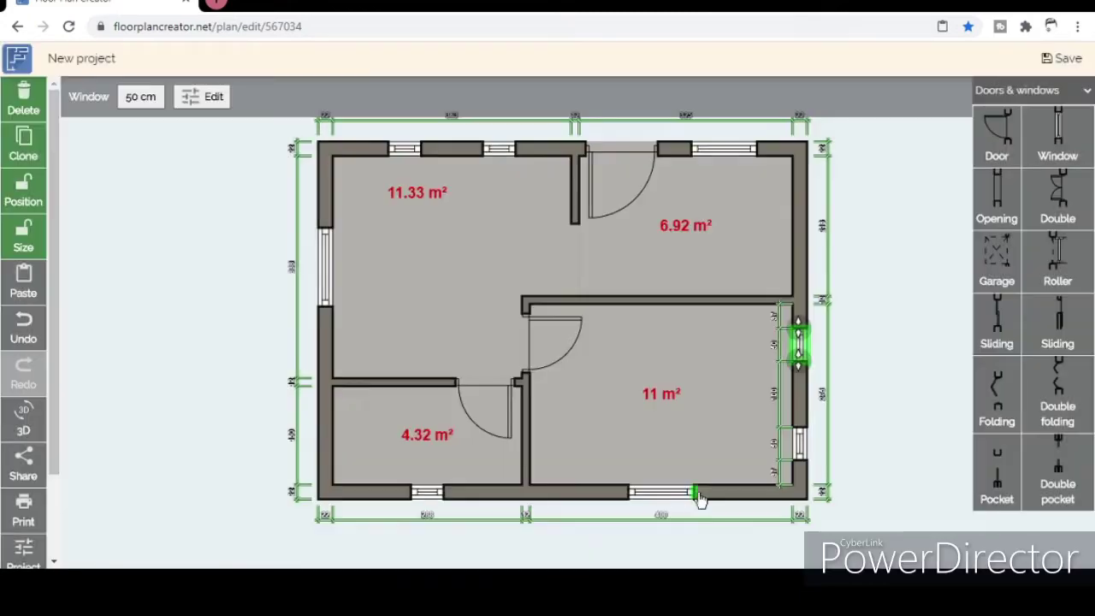
{"action": "left_click", "coordinate": [898, 390]}
{"action": "left_click", "coordinate": [483, 381]}
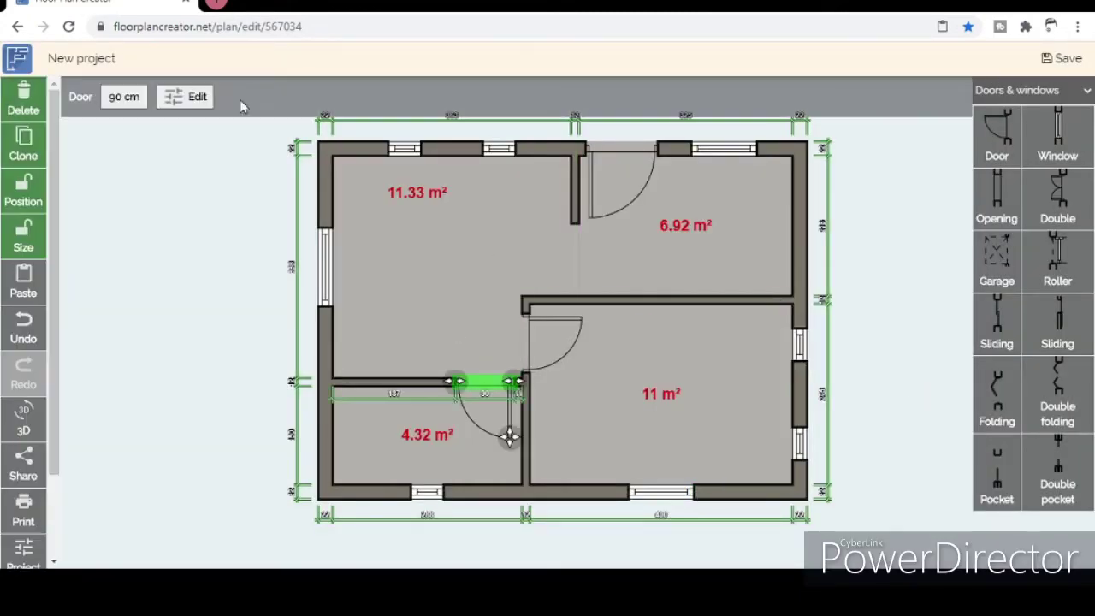
Make the 4.32 m² room door and its frame orange F87A16, copying the colour.
{"action": "left_click", "coordinate": [195, 101]}
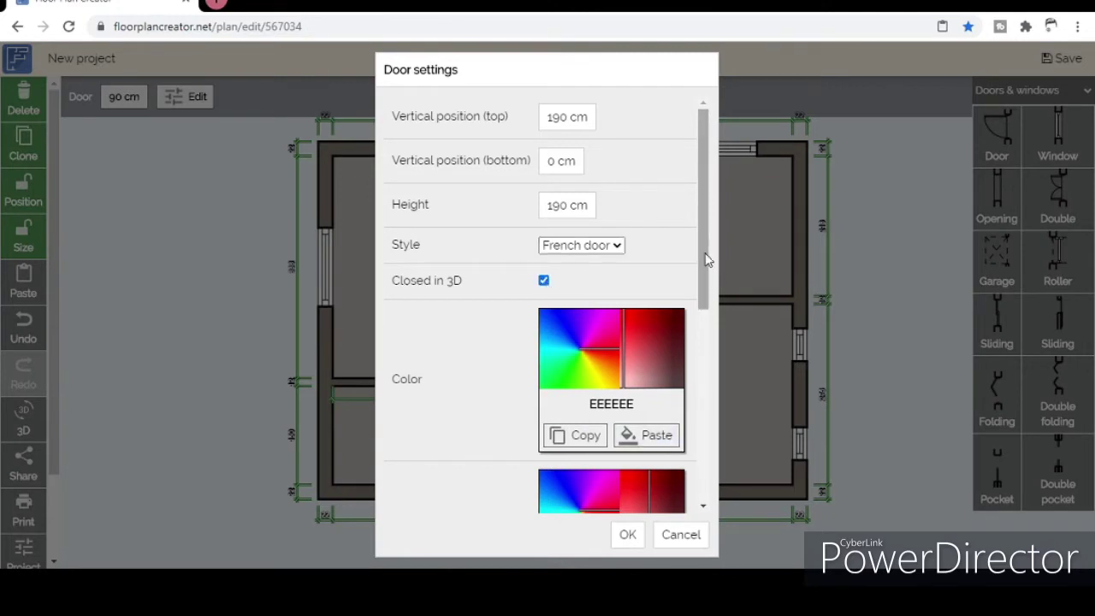
{"action": "left_click", "coordinate": [621, 381]}
{"action": "left_click_drag", "start_coordinate": [626, 361], "coordinate": [648, 379]}
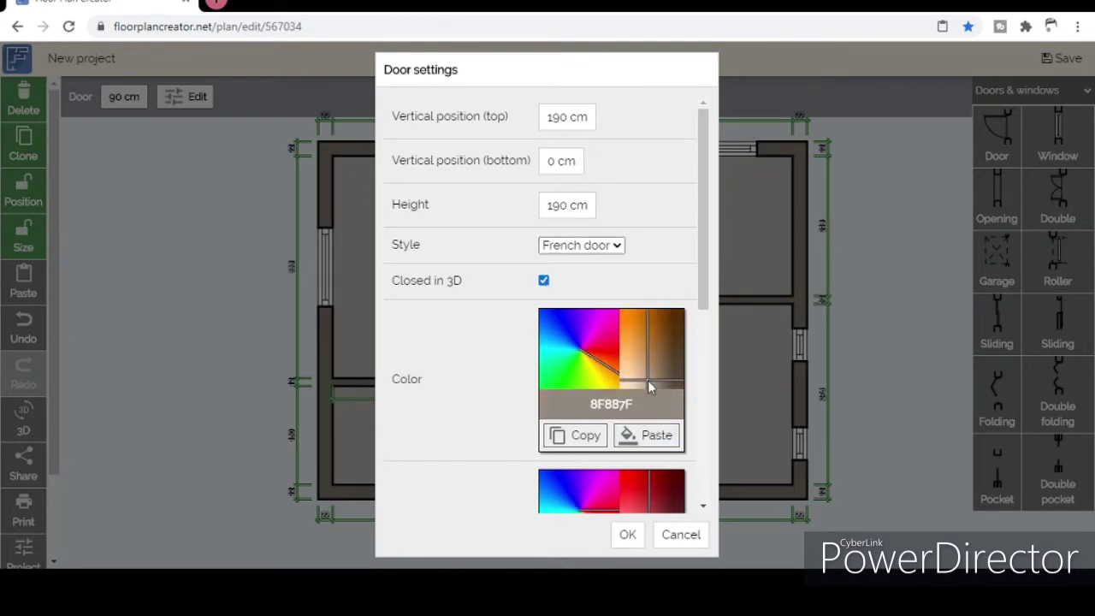
{"action": "left_click_drag", "start_coordinate": [707, 264], "coordinate": [712, 374]}
{"action": "scroll", "coordinate": [482, 379], "scroll_direction": "down", "scroll_amount": 2}
{"action": "left_click", "coordinate": [615, 320]}
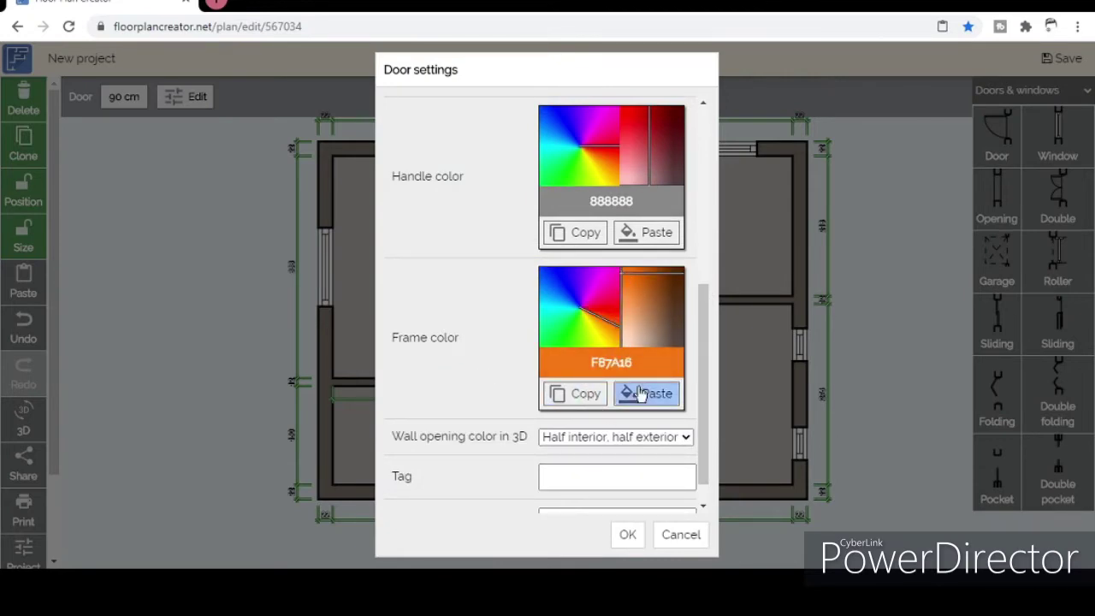
{"action": "left_click", "coordinate": [574, 394]}
{"action": "left_click", "coordinate": [681, 534]}
Paste orange F87A16 into the 11 m² room door's frame colour.
{"action": "left_click", "coordinate": [526, 337]}
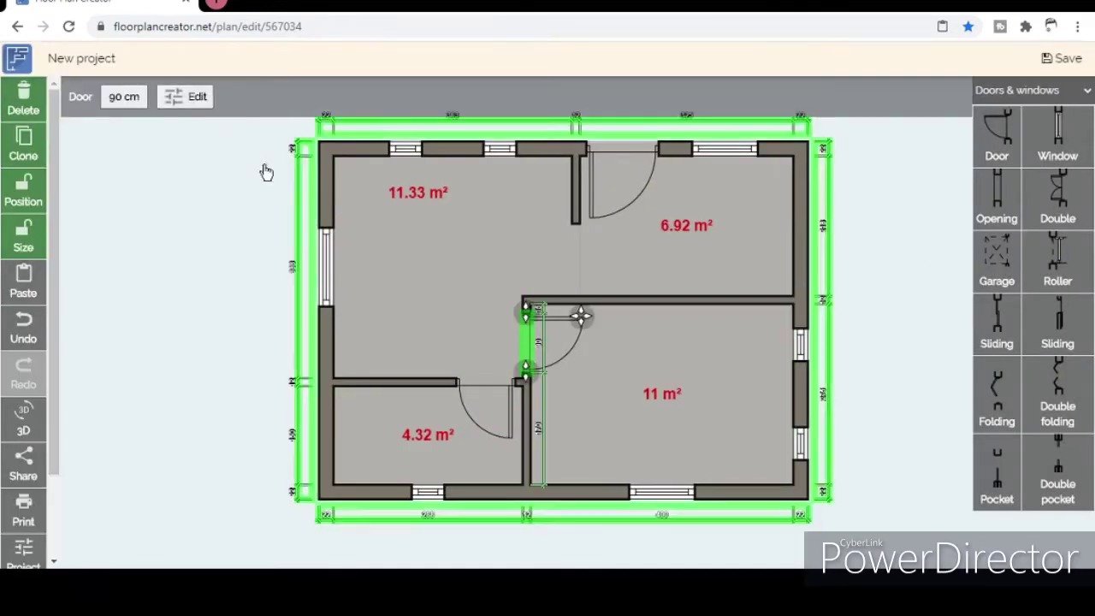
{"action": "double_click", "coordinate": [526, 337]}
{"action": "scroll", "coordinate": [642, 454], "scroll_direction": "down", "scroll_amount": 5}
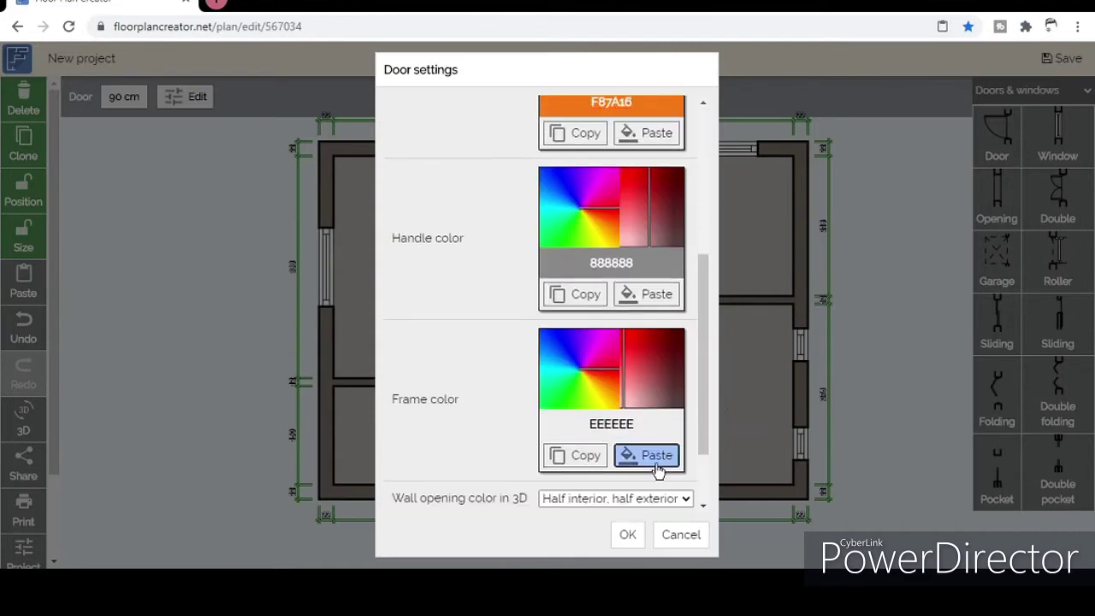
{"action": "left_click", "coordinate": [642, 455]}
{"action": "left_click", "coordinate": [628, 534]}
Make the 110 cm top-wall door and its frame orange, then preview the apartment in 3D.
{"action": "left_click", "coordinate": [622, 152]}
{"action": "left_click", "coordinate": [186, 110]}
{"action": "left_click", "coordinate": [654, 436]}
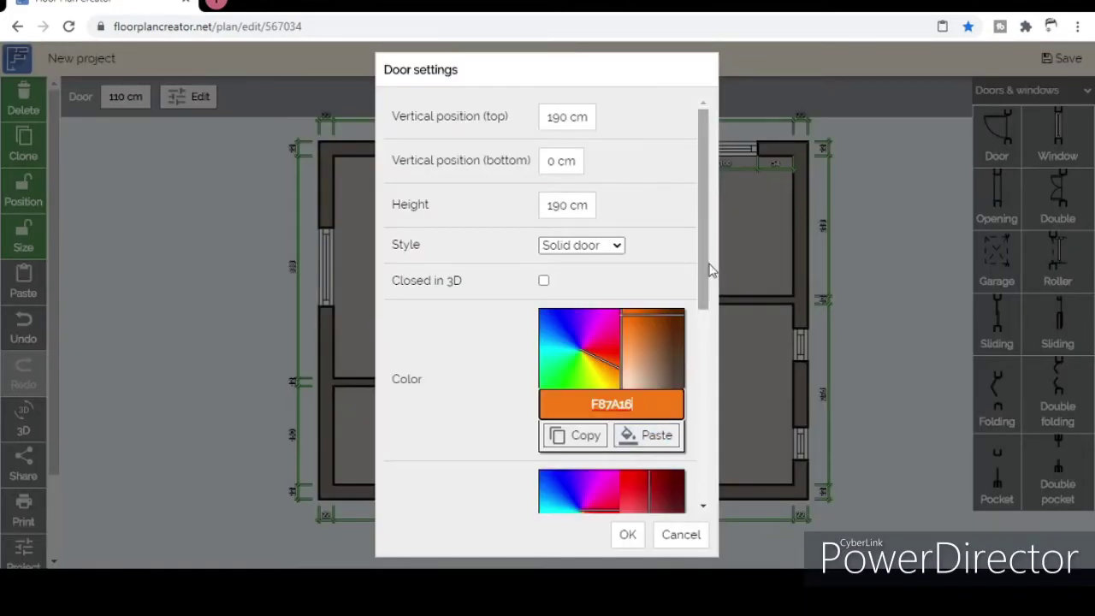
{"action": "scroll", "coordinate": [714, 269], "scroll_direction": "down", "scroll_amount": 5}
{"action": "left_click", "coordinate": [654, 363]}
{"action": "left_click", "coordinate": [628, 534]}
{"action": "left_click", "coordinate": [23, 241]}
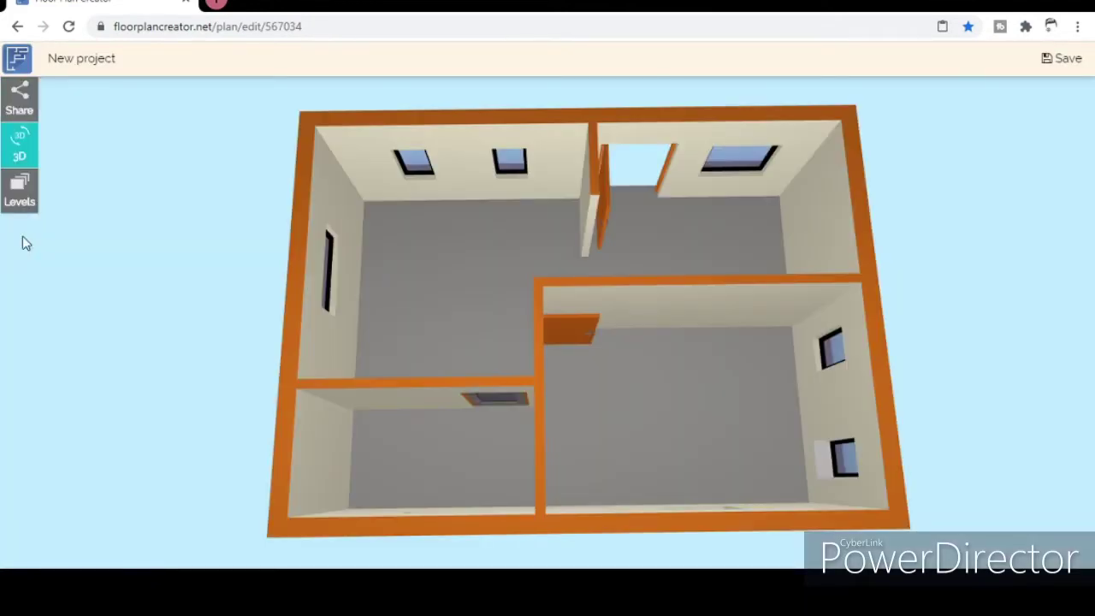
Zoom through the 3D apartment's orange doors and black-framed windows, then switch back to the 2D plan.
{"action": "scroll", "coordinate": [570, 218], "scroll_direction": "up", "scroll_amount": 3}
{"action": "scroll", "coordinate": [578, 287], "scroll_direction": "up", "scroll_amount": 3}
{"action": "scroll", "coordinate": [582, 283], "scroll_direction": "up", "scroll_amount": 2}
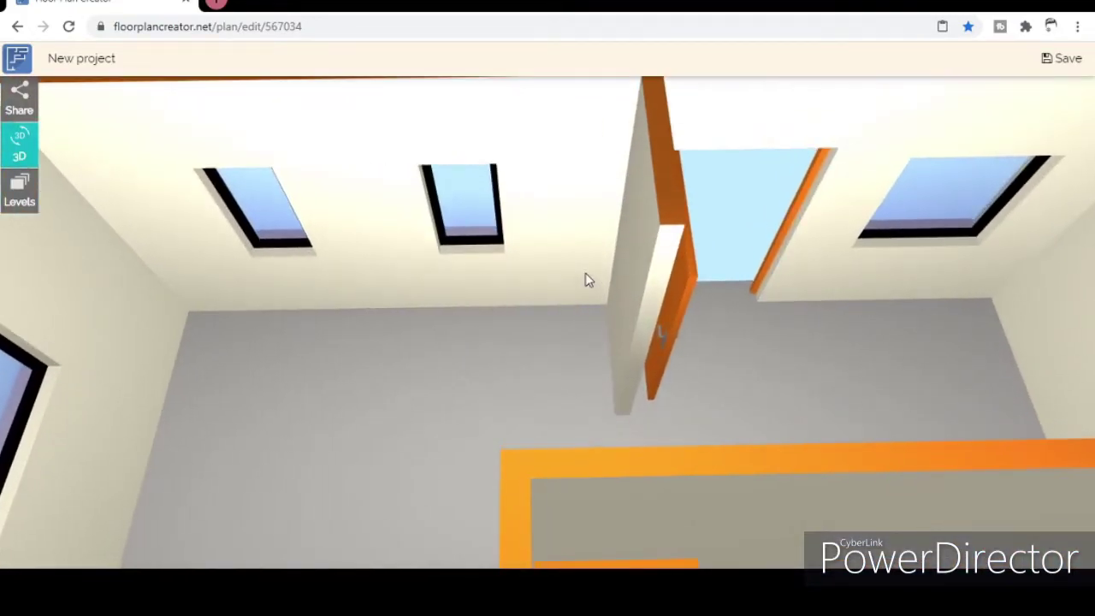
{"action": "scroll", "coordinate": [499, 261], "scroll_direction": "down", "scroll_amount": 3}
{"action": "scroll", "coordinate": [464, 337], "scroll_direction": "down", "scroll_amount": 2}
{"action": "scroll", "coordinate": [440, 345], "scroll_direction": "down", "scroll_amount": 2}
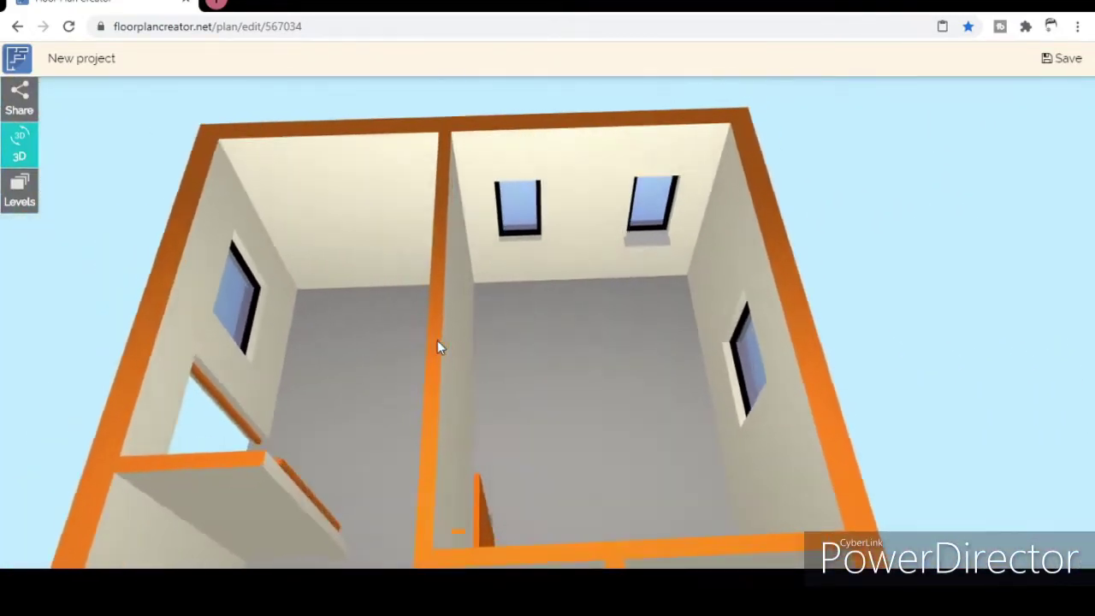
{"action": "scroll", "coordinate": [507, 296], "scroll_direction": "up", "scroll_amount": 5}
{"action": "scroll", "coordinate": [556, 282], "scroll_direction": "down", "scroll_amount": 2}
{"action": "scroll", "coordinate": [599, 300], "scroll_direction": "down", "scroll_amount": 3}
{"action": "scroll", "coordinate": [607, 325], "scroll_direction": "up", "scroll_amount": 3}
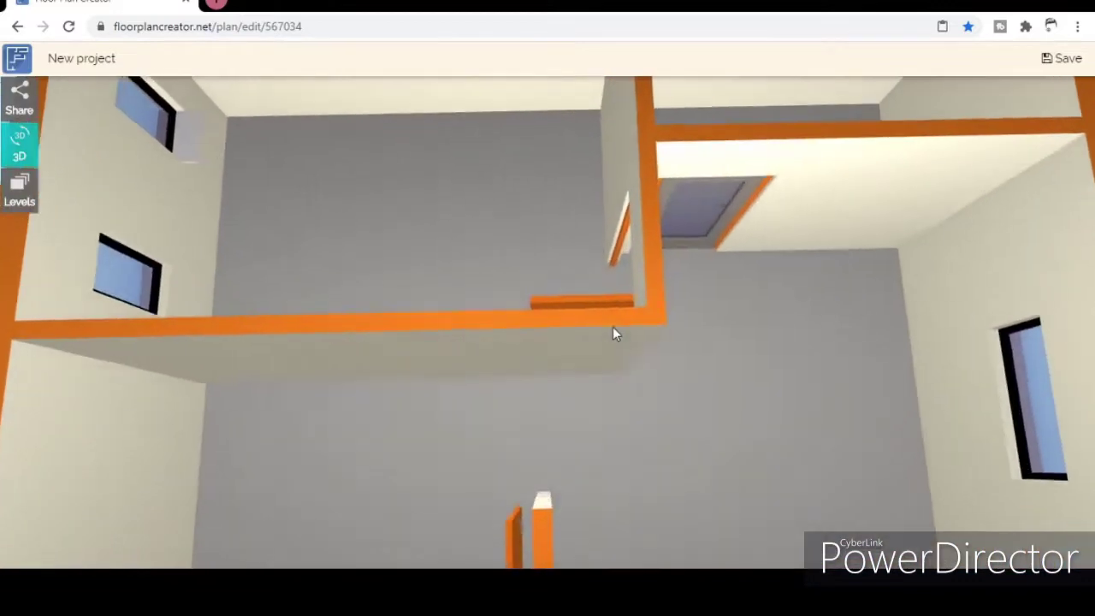
{"action": "scroll", "coordinate": [612, 359], "scroll_direction": "down", "scroll_amount": 1}
{"action": "scroll", "coordinate": [603, 351], "scroll_direction": "down", "scroll_amount": 1}
{"action": "scroll", "coordinate": [596, 318], "scroll_direction": "up", "scroll_amount": 3}
{"action": "scroll", "coordinate": [591, 359], "scroll_direction": "up", "scroll_amount": 1}
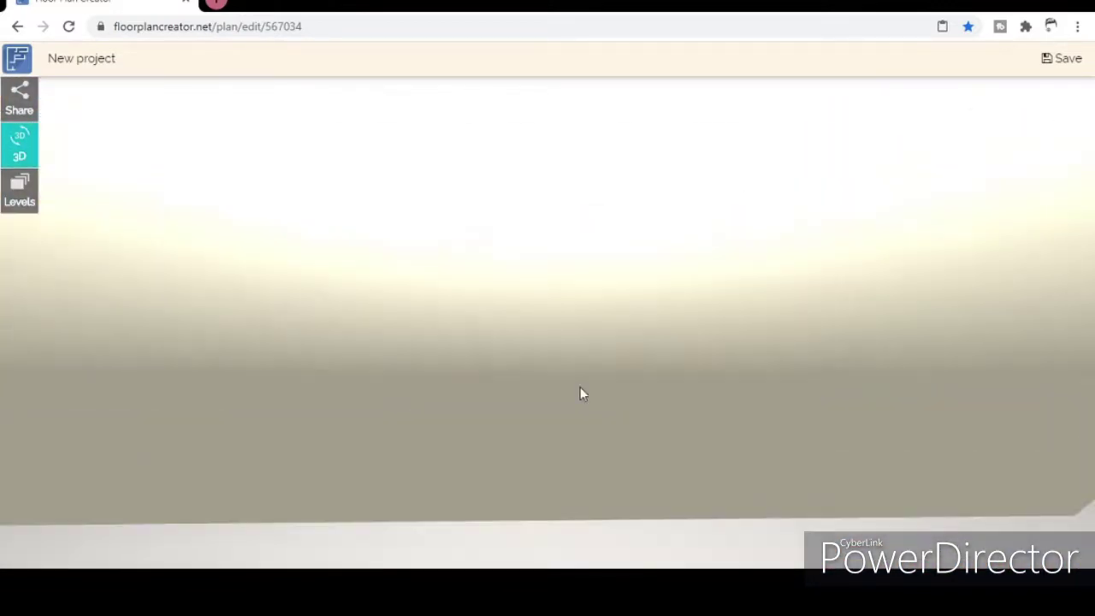
{"action": "scroll", "coordinate": [581, 398], "scroll_direction": "down", "scroll_amount": 1}
{"action": "scroll", "coordinate": [578, 399], "scroll_direction": "down", "scroll_amount": 3}
{"action": "scroll", "coordinate": [547, 419], "scroll_direction": "down", "scroll_amount": 2}
{"action": "scroll", "coordinate": [630, 433], "scroll_direction": "up", "scroll_amount": 1}
{"action": "scroll", "coordinate": [513, 402], "scroll_direction": "up", "scroll_amount": 2}
{"action": "scroll", "coordinate": [513, 405], "scroll_direction": "up", "scroll_amount": 2}
{"action": "scroll", "coordinate": [496, 385], "scroll_direction": "up", "scroll_amount": 2}
{"action": "scroll", "coordinate": [506, 470], "scroll_direction": "up", "scroll_amount": 2}
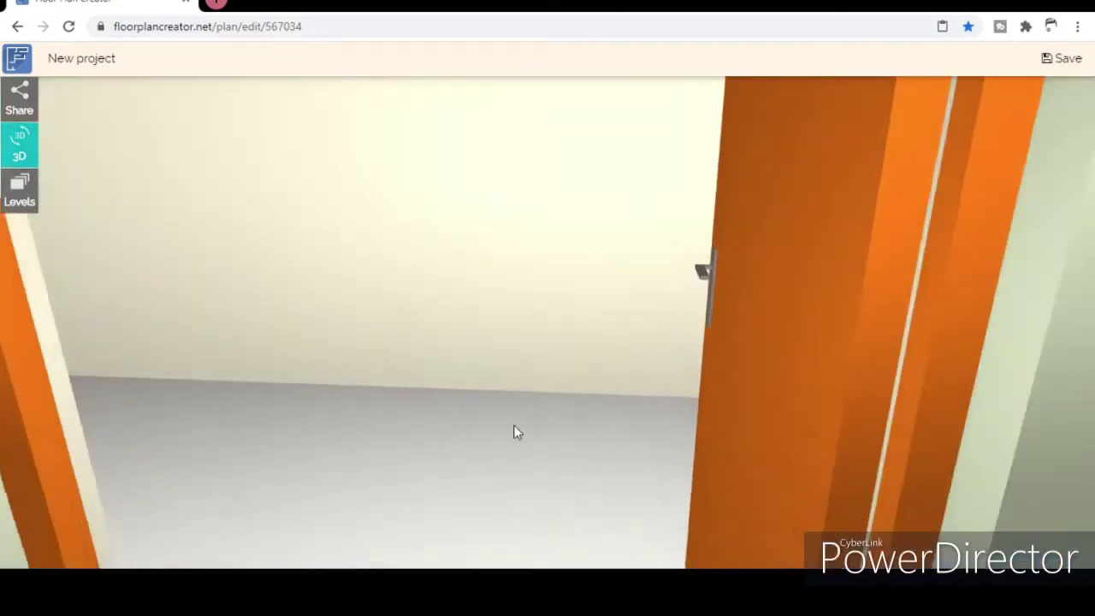
{"action": "scroll", "coordinate": [514, 433], "scroll_direction": "up", "scroll_amount": 2}
{"action": "scroll", "coordinate": [539, 409], "scroll_direction": "up", "scroll_amount": 2}
{"action": "scroll", "coordinate": [548, 450], "scroll_direction": "up", "scroll_amount": 1}
{"action": "scroll", "coordinate": [518, 408], "scroll_direction": "up", "scroll_amount": 1}
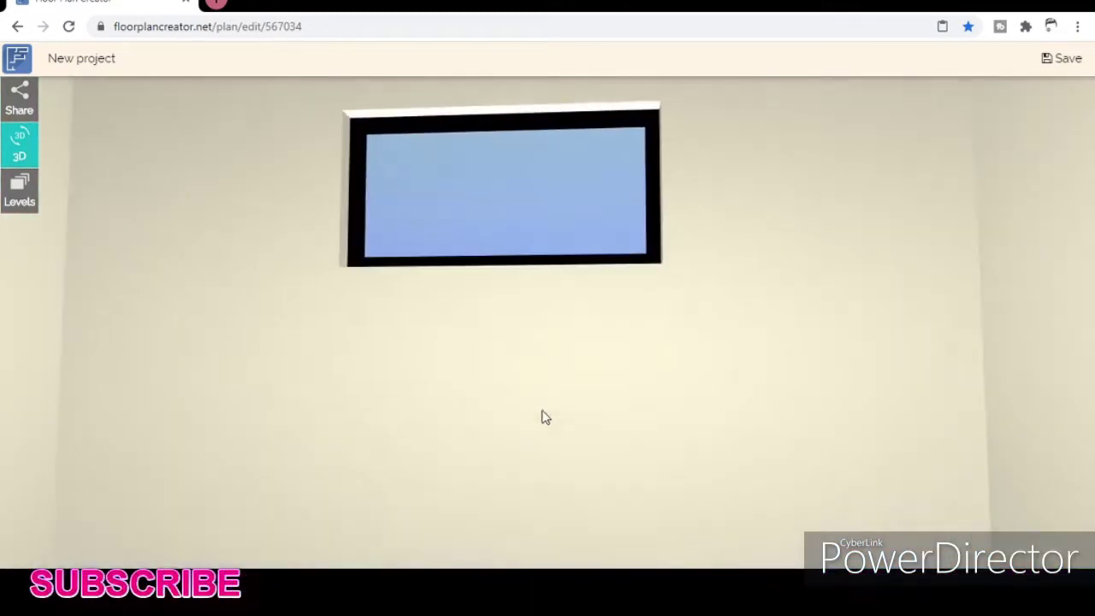
{"action": "scroll", "coordinate": [543, 416], "scroll_direction": "up", "scroll_amount": 2}
{"action": "scroll", "coordinate": [584, 412], "scroll_direction": "up", "scroll_amount": 2}
{"action": "scroll", "coordinate": [635, 410], "scroll_direction": "up", "scroll_amount": 2}
{"action": "scroll", "coordinate": [611, 410], "scroll_direction": "up", "scroll_amount": 1}
{"action": "scroll", "coordinate": [654, 396], "scroll_direction": "up", "scroll_amount": 1}
{"action": "scroll", "coordinate": [654, 396], "scroll_direction": "up", "scroll_amount": 2}
{"action": "scroll", "coordinate": [623, 408], "scroll_direction": "up", "scroll_amount": 2}
{"action": "scroll", "coordinate": [555, 450], "scroll_direction": "up", "scroll_amount": 2}
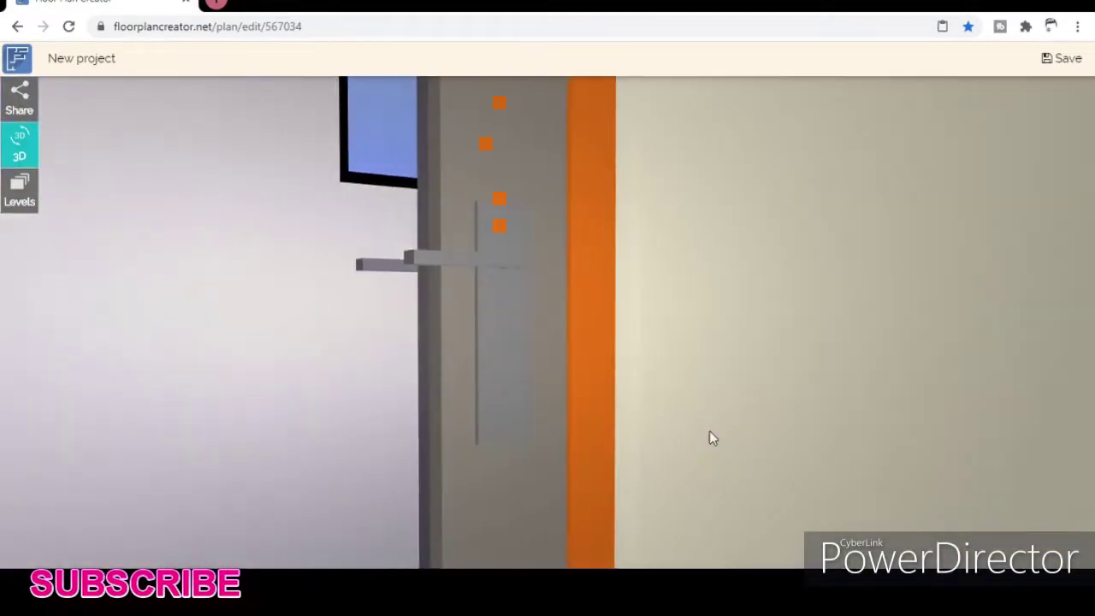
{"action": "scroll", "coordinate": [741, 440], "scroll_direction": "up", "scroll_amount": 2}
{"action": "scroll", "coordinate": [643, 438], "scroll_direction": "up", "scroll_amount": 2}
{"action": "scroll", "coordinate": [664, 470], "scroll_direction": "up", "scroll_amount": 2}
{"action": "scroll", "coordinate": [584, 482], "scroll_direction": "up", "scroll_amount": 2}
{"action": "scroll", "coordinate": [576, 482], "scroll_direction": "up", "scroll_amount": 2}
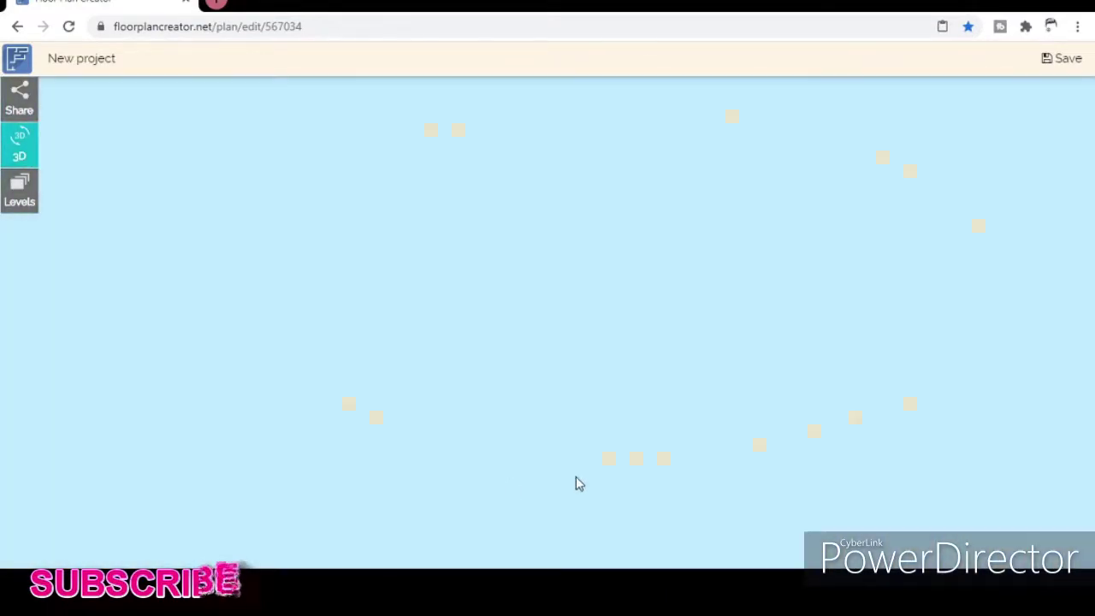
{"action": "scroll", "coordinate": [620, 499], "scroll_direction": "down", "scroll_amount": 3}
{"action": "scroll", "coordinate": [608, 542], "scroll_direction": "down", "scroll_amount": 1}
{"action": "scroll", "coordinate": [608, 542], "scroll_direction": "up", "scroll_amount": 2}
{"action": "scroll", "coordinate": [608, 542], "scroll_direction": "up", "scroll_amount": 2}
{"action": "scroll", "coordinate": [621, 317], "scroll_direction": "down", "scroll_amount": 3}
{"action": "scroll", "coordinate": [658, 362], "scroll_direction": "down", "scroll_amount": 5}
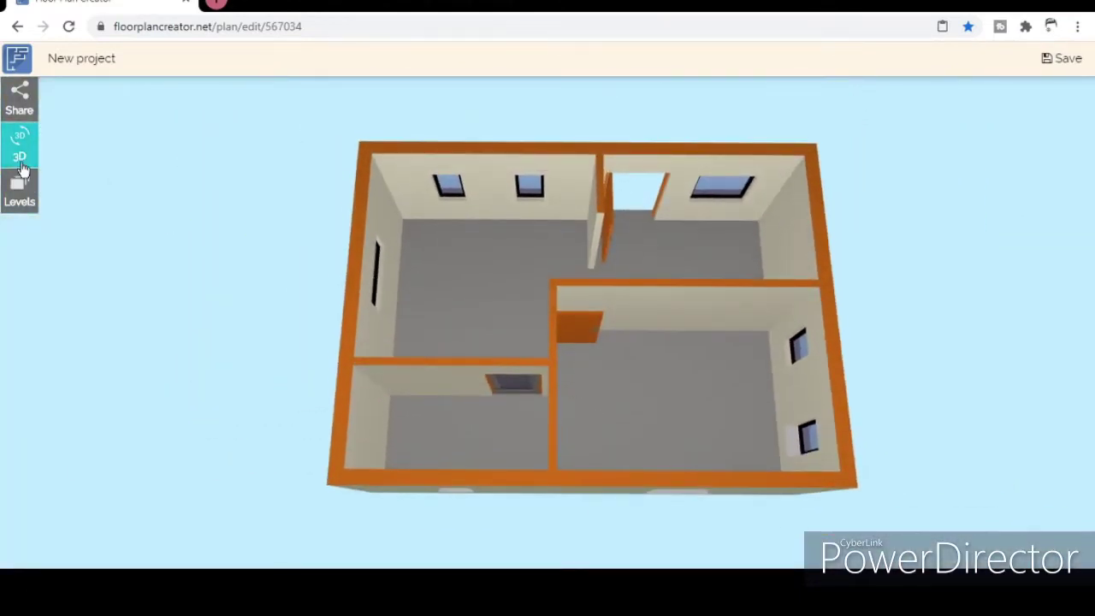
{"action": "left_click", "coordinate": [34, 150]}
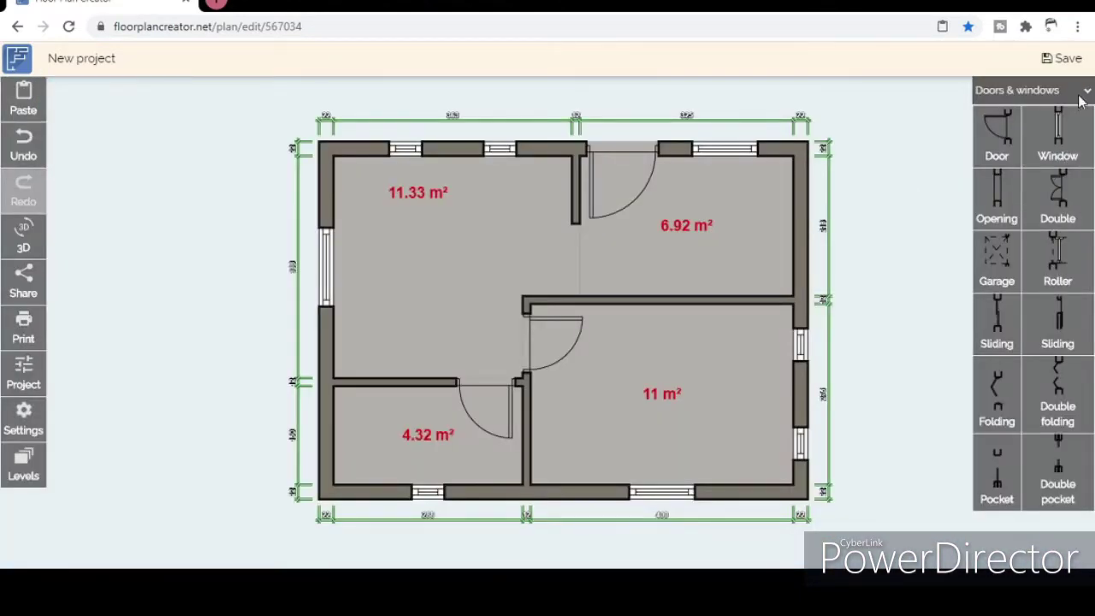
Place the bed, turn it 90 degrees and push it against the 11 m² room's right wall.
{"action": "scroll", "coordinate": [1046, 428], "scroll_direction": "down", "scroll_amount": 3}
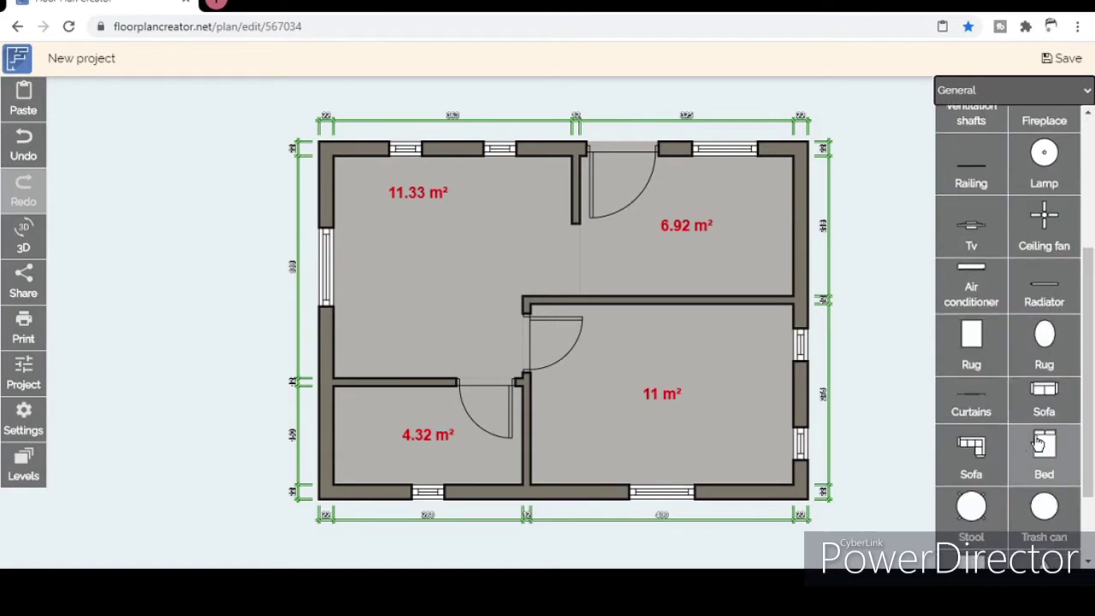
{"action": "left_click_drag", "start_coordinate": [1043, 449], "coordinate": [695, 423]}
{"action": "left_click_drag", "start_coordinate": [692, 488], "coordinate": [582, 403]}
{"action": "left_click_drag", "start_coordinate": [708, 411], "coordinate": [746, 413]}
{"action": "scroll", "coordinate": [1012, 171], "scroll_direction": "up", "scroll_amount": 3}
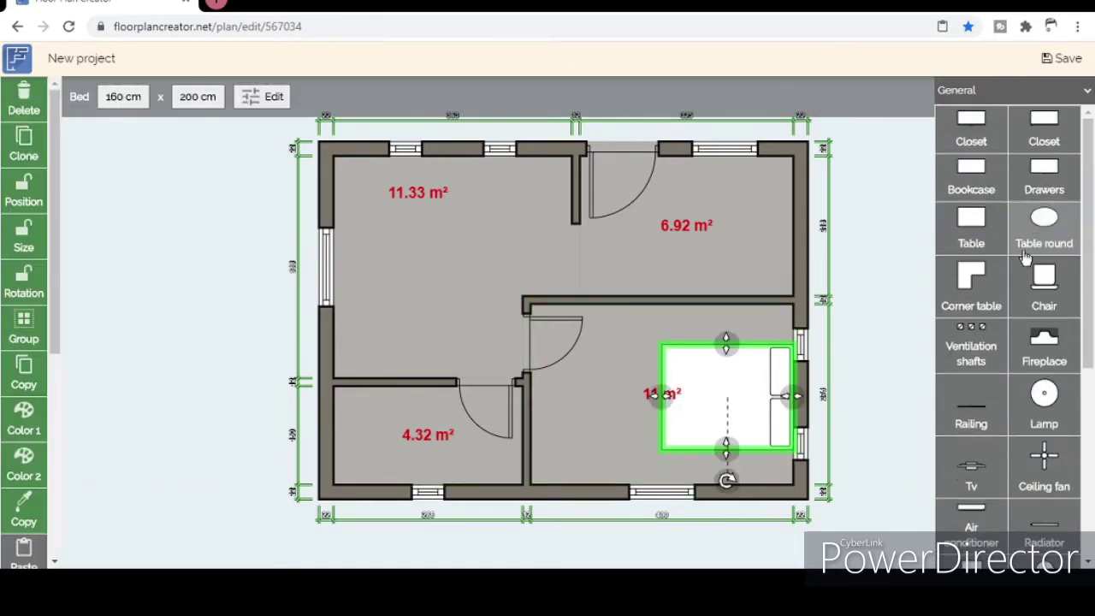
Place a bookcase in the 6.92 m² room and make it 200 cm wide.
{"action": "mouse_move", "coordinate": [987, 177]}
{"action": "left_mouse_down"}
{"action": "mouse_move", "coordinate": [706, 262]}
{"action": "mouse_move", "coordinate": [719, 205]}
{"action": "left_mouse_up"}
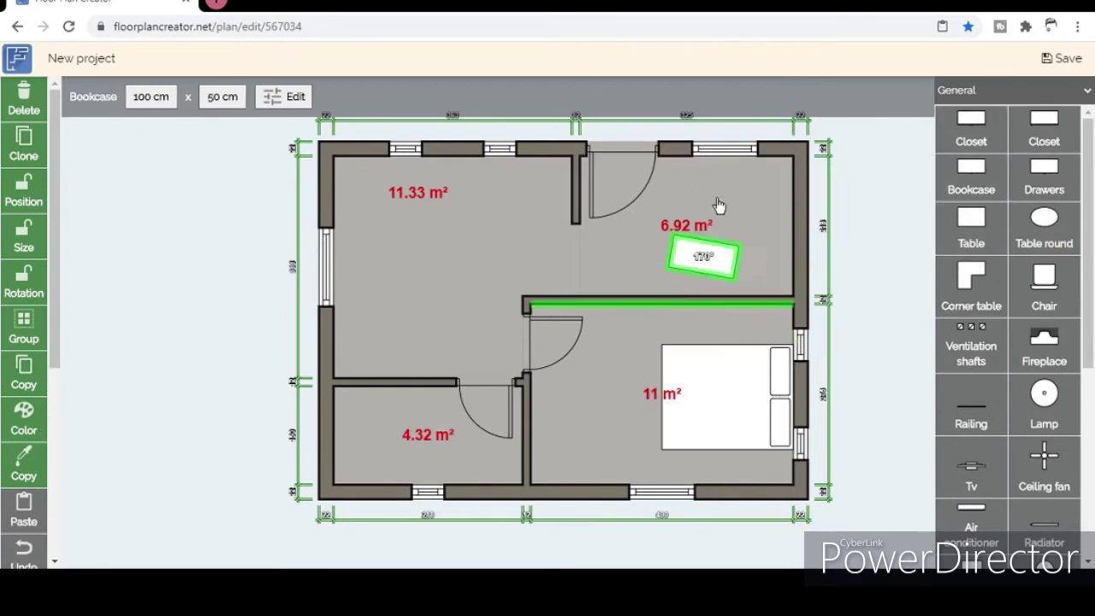
{"action": "left_click", "coordinate": [149, 97]}
{"action": "type", "text": "200"}
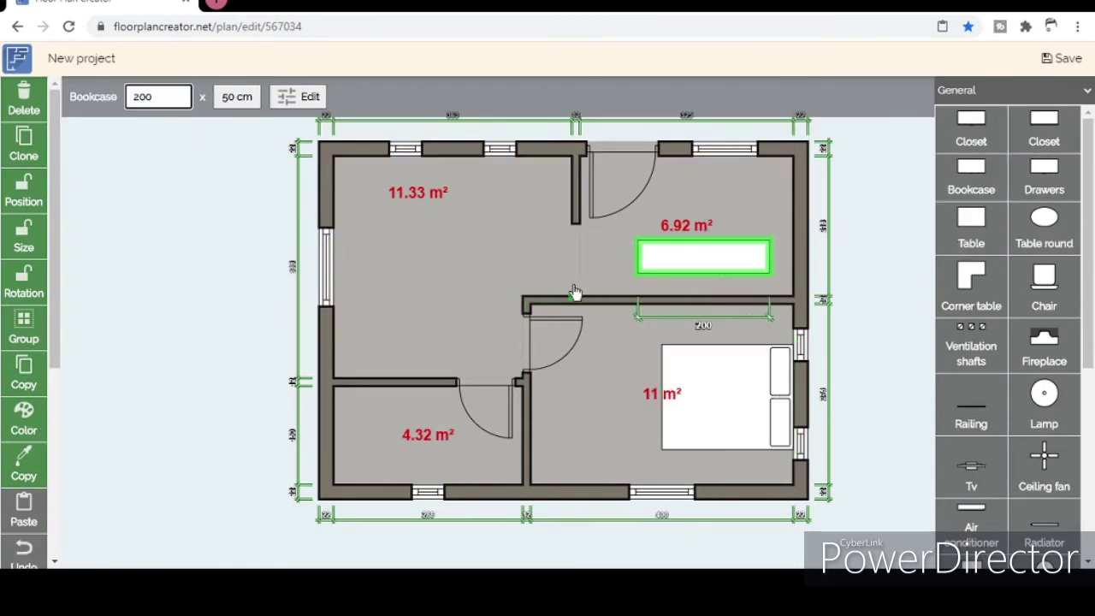
{"action": "key", "text": "Return"}
{"action": "left_click", "coordinate": [729, 272]}
{"action": "left_click", "coordinate": [290, 95]}
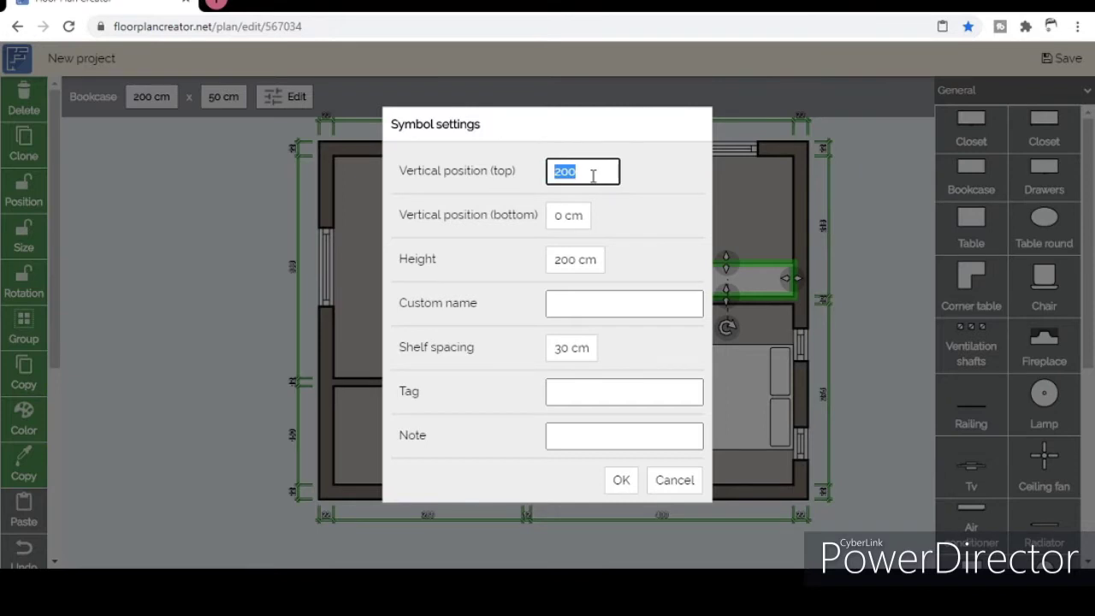
{"action": "key", "text": "Return"}
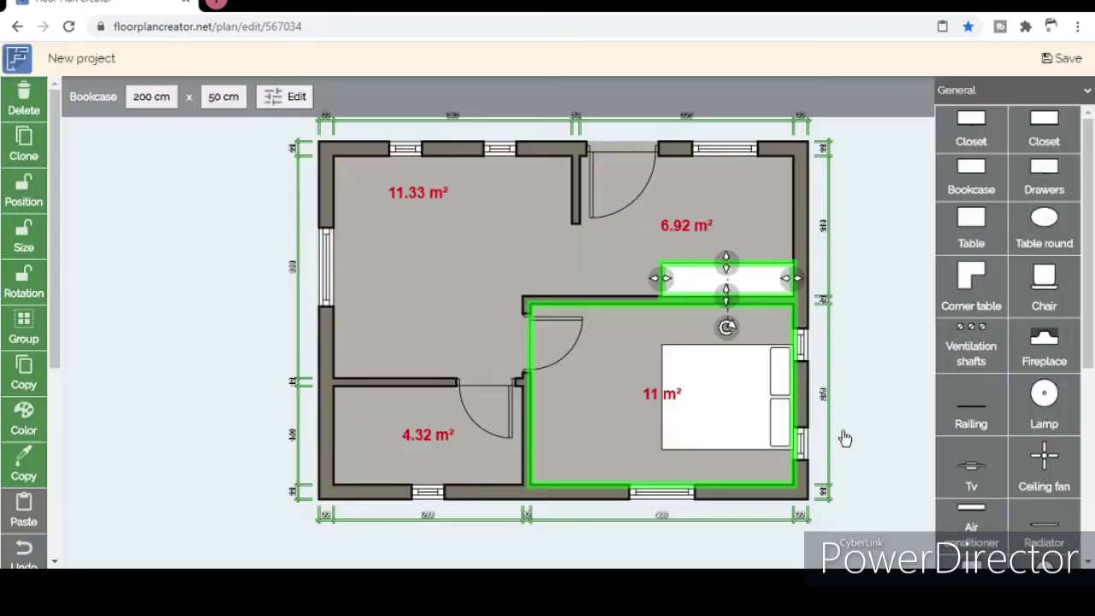
Set the bookcase depth to 35 cm.
{"action": "left_click", "coordinate": [218, 97]}
{"action": "type", "text": "5"}
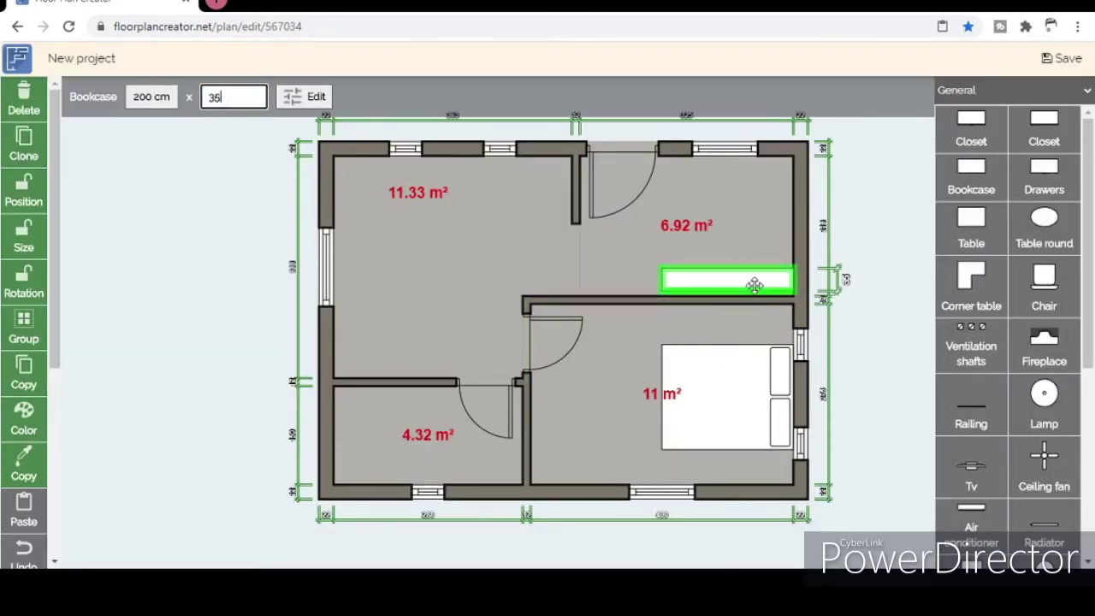
{"action": "left_click", "coordinate": [753, 285]}
{"action": "scroll", "coordinate": [1009, 342], "scroll_direction": "down", "scroll_amount": 2}
{"action": "mouse_move", "coordinate": [971, 389]}
{"action": "left_mouse_down"}
{"action": "mouse_move", "coordinate": [743, 248]}
{"action": "mouse_move", "coordinate": [734, 221]}
{"action": "left_mouse_up"}
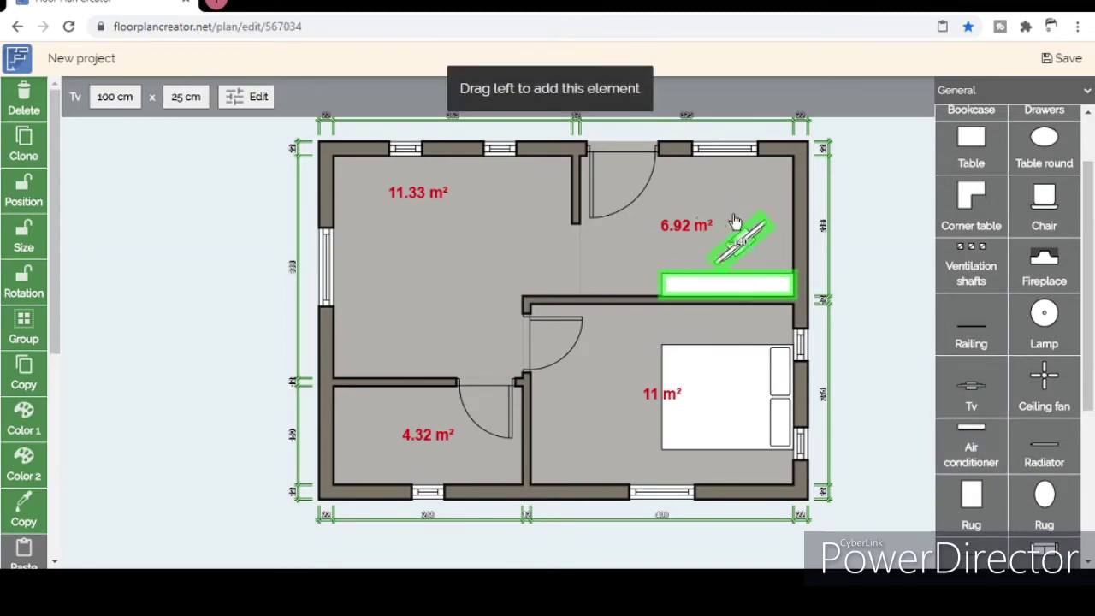
Place a TV on the living-room bookcase and change its colour.
{"action": "left_click_drag", "start_coordinate": [744, 267], "coordinate": [732, 285]}
{"action": "left_click", "coordinate": [244, 96]}
{"action": "left_click", "coordinate": [674, 457]}
{"action": "left_click", "coordinate": [23, 467]}
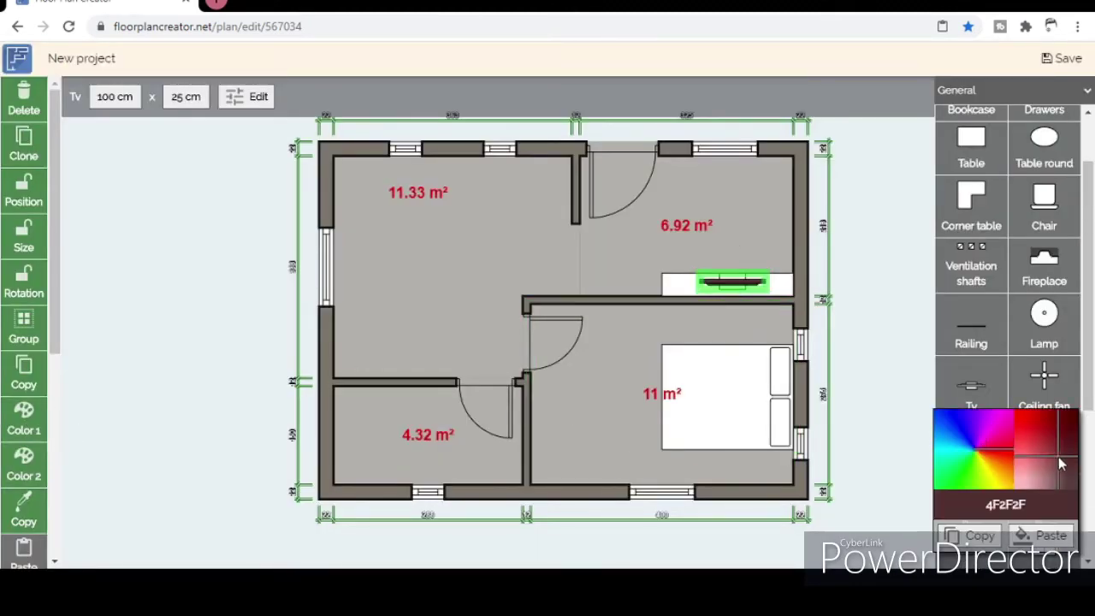
{"action": "left_click", "coordinate": [38, 474]}
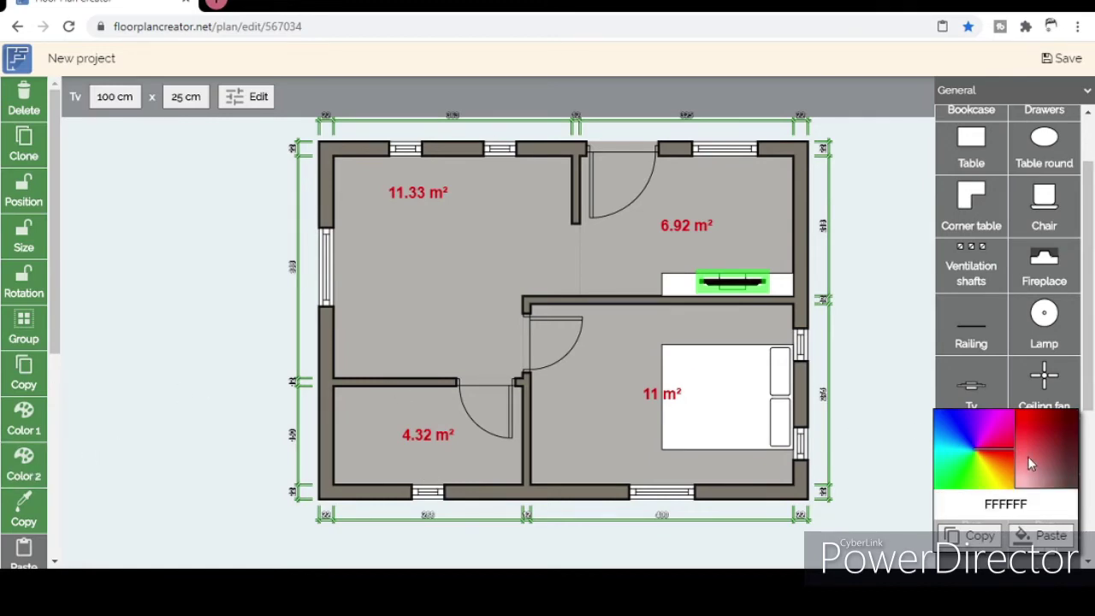
{"action": "left_click_drag", "start_coordinate": [1028, 456], "coordinate": [1033, 478]}
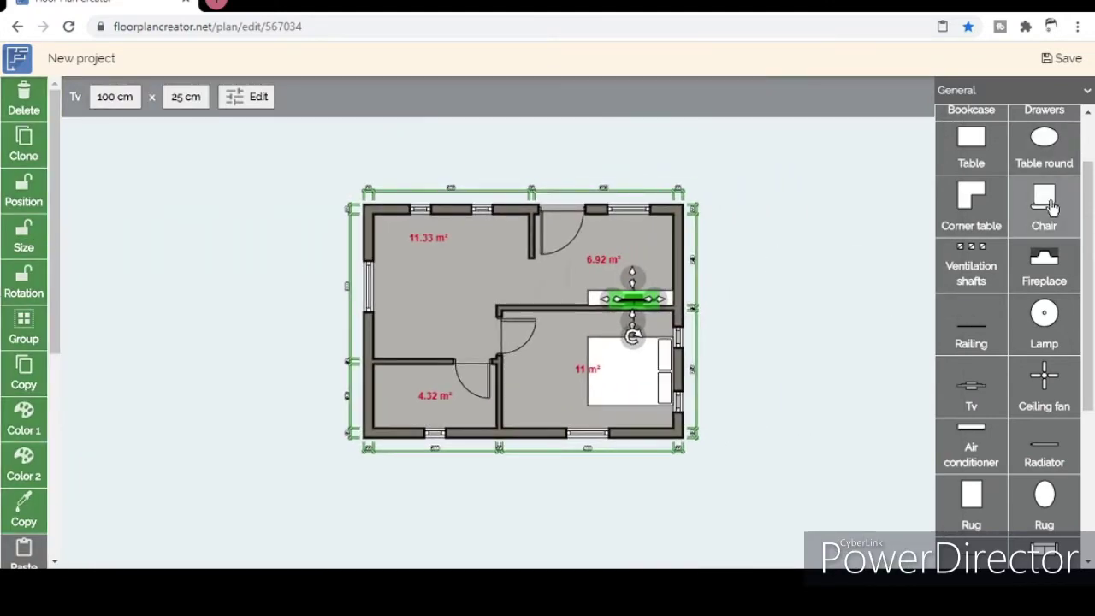
Add a 188 × 70 cm sofa against the living room's top wall.
{"action": "scroll", "coordinate": [1050, 205], "scroll_direction": "down", "scroll_amount": 1}
{"action": "mouse_move", "coordinate": [1044, 474]}
{"action": "left_mouse_down"}
{"action": "mouse_move", "coordinate": [629, 237]}
{"action": "mouse_move", "coordinate": [653, 248]}
{"action": "left_mouse_up"}
{"action": "scroll", "coordinate": [650, 265], "scroll_direction": "up", "scroll_amount": 3}
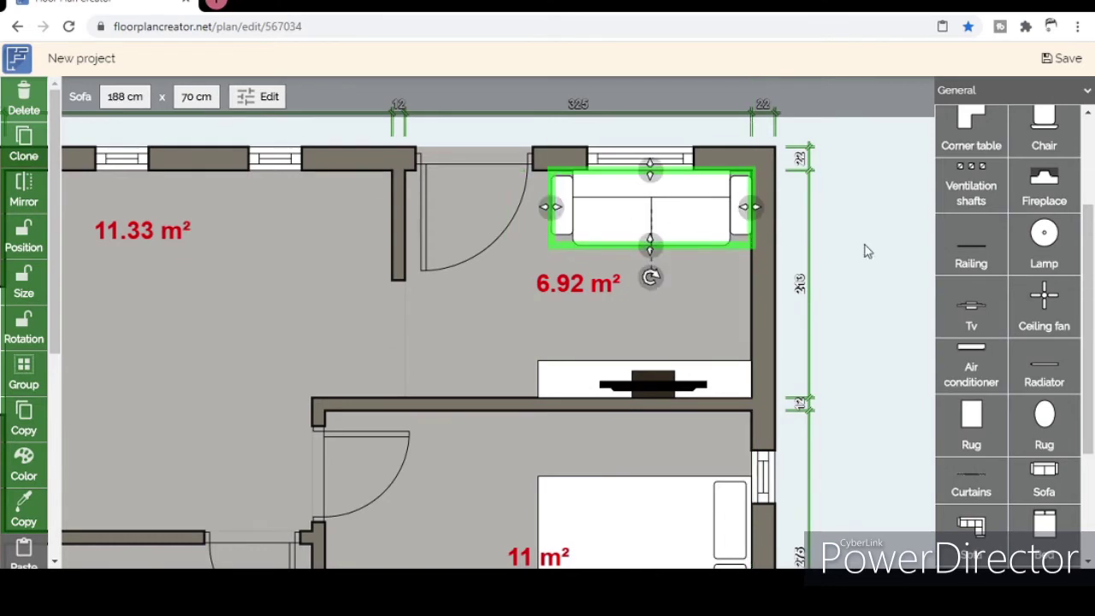
{"action": "left_click", "coordinate": [863, 247]}
{"action": "scroll", "coordinate": [865, 257], "scroll_direction": "down", "scroll_amount": 3}
{"action": "scroll", "coordinate": [726, 339], "scroll_direction": "up", "scroll_amount": 1}
{"action": "scroll", "coordinate": [789, 372], "scroll_direction": "up", "scroll_amount": 1}
{"action": "left_click_drag", "start_coordinate": [788, 366], "coordinate": [859, 382]}
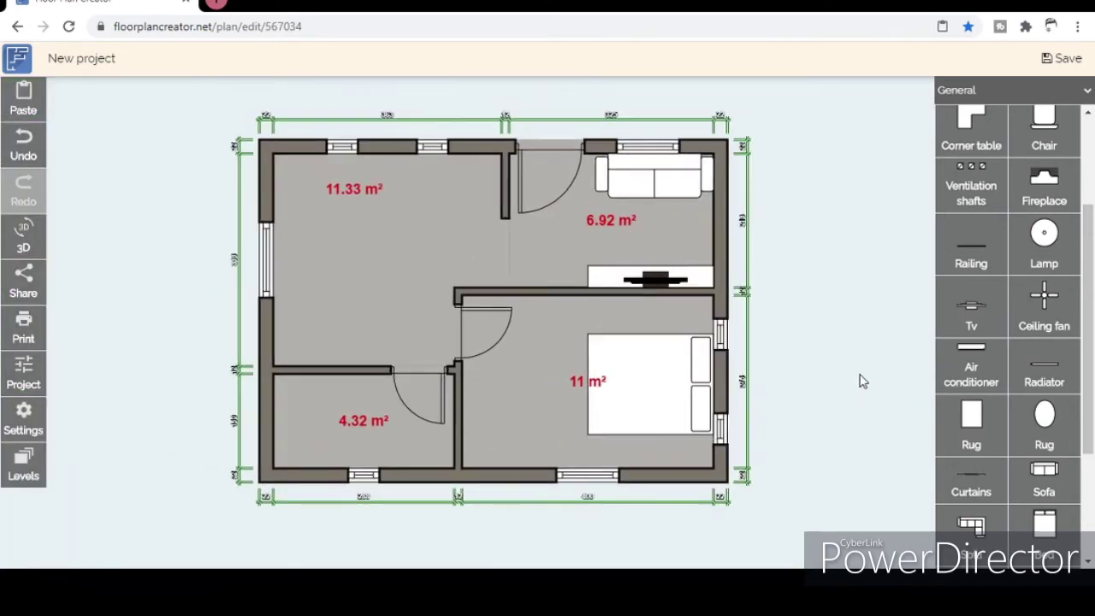
{"action": "left_click", "coordinate": [1010, 89]}
Add a rounded shower and a toilet in the bathroom's bottom-left corner.
{"action": "left_click_drag", "start_coordinate": [1043, 248], "coordinate": [298, 398]}
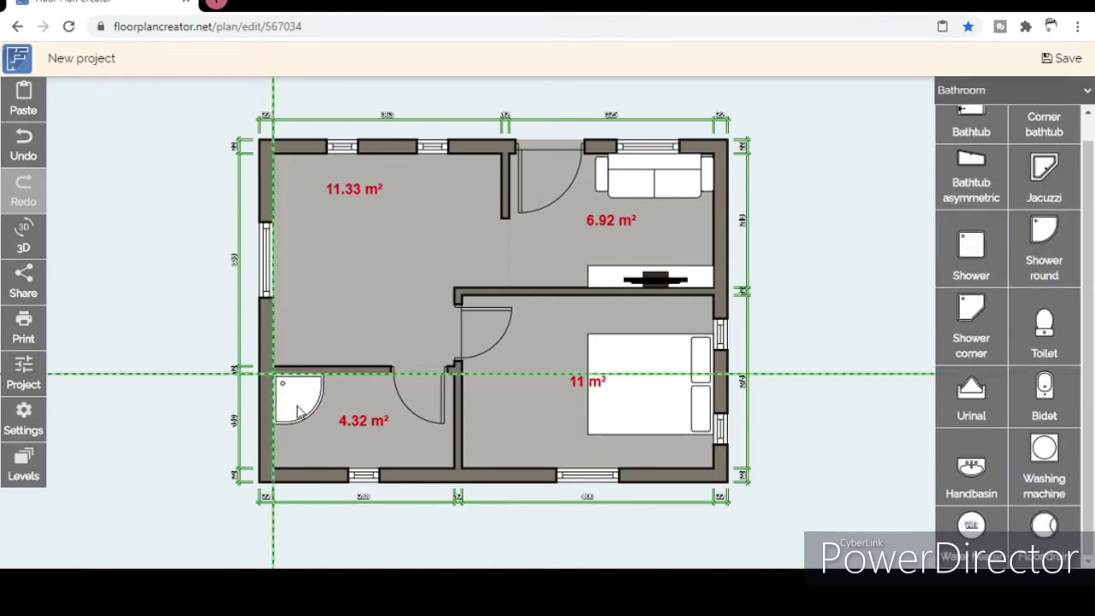
{"action": "left_click_drag", "start_coordinate": [1043, 329], "coordinate": [420, 482]}
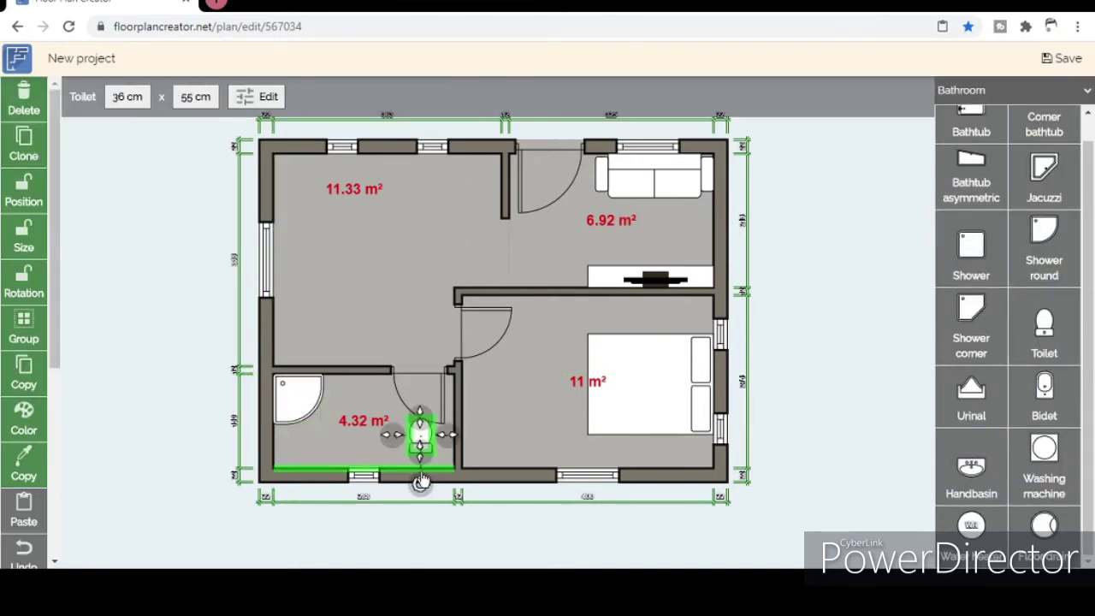
{"action": "left_click_drag", "start_coordinate": [422, 437], "coordinate": [288, 455]}
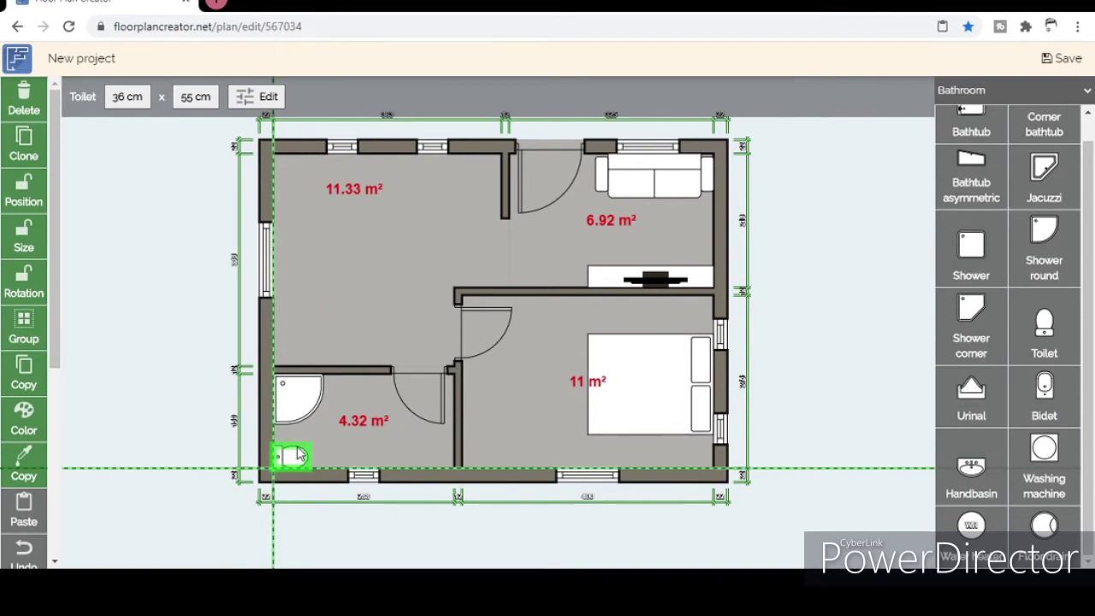
{"action": "scroll", "coordinate": [283, 457], "scroll_direction": "up", "scroll_amount": 3}
{"action": "scroll", "coordinate": [378, 442], "scroll_direction": "down", "scroll_amount": 3}
{"action": "left_click_drag", "start_coordinate": [831, 349], "coordinate": [760, 359]}
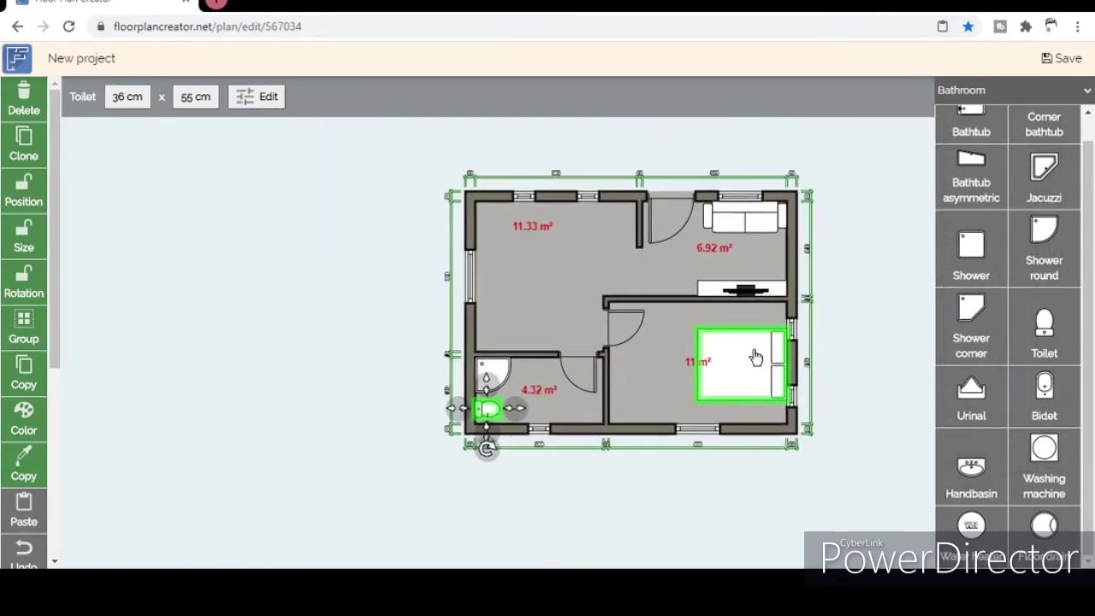
Add a 60 × 40 cm handbasin and a washing machine to the bathroom.
{"action": "mouse_move", "coordinate": [992, 474]}
{"action": "left_mouse_down"}
{"action": "mouse_move", "coordinate": [541, 413]}
{"action": "mouse_move", "coordinate": [551, 412]}
{"action": "left_mouse_up"}
{"action": "scroll", "coordinate": [541, 413], "scroll_direction": "up", "scroll_amount": 3}
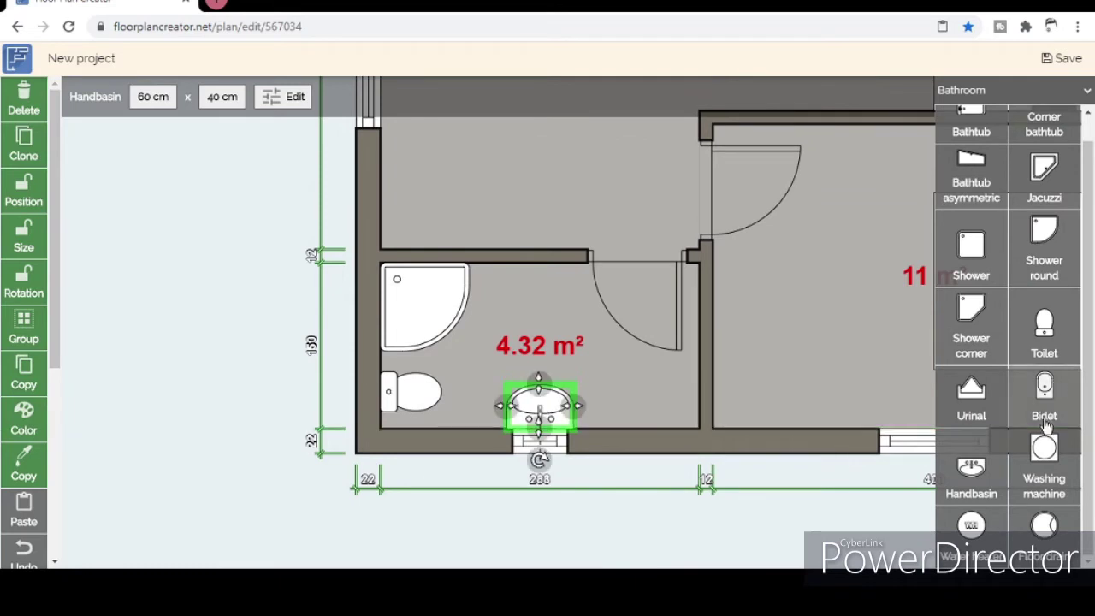
{"action": "left_click_drag", "start_coordinate": [1044, 454], "coordinate": [666, 396]}
{"action": "left_click", "coordinate": [643, 534]}
{"action": "scroll", "coordinate": [643, 535], "scroll_direction": "down", "scroll_amount": 3}
{"action": "scroll", "coordinate": [608, 493], "scroll_direction": "down", "scroll_amount": 2}
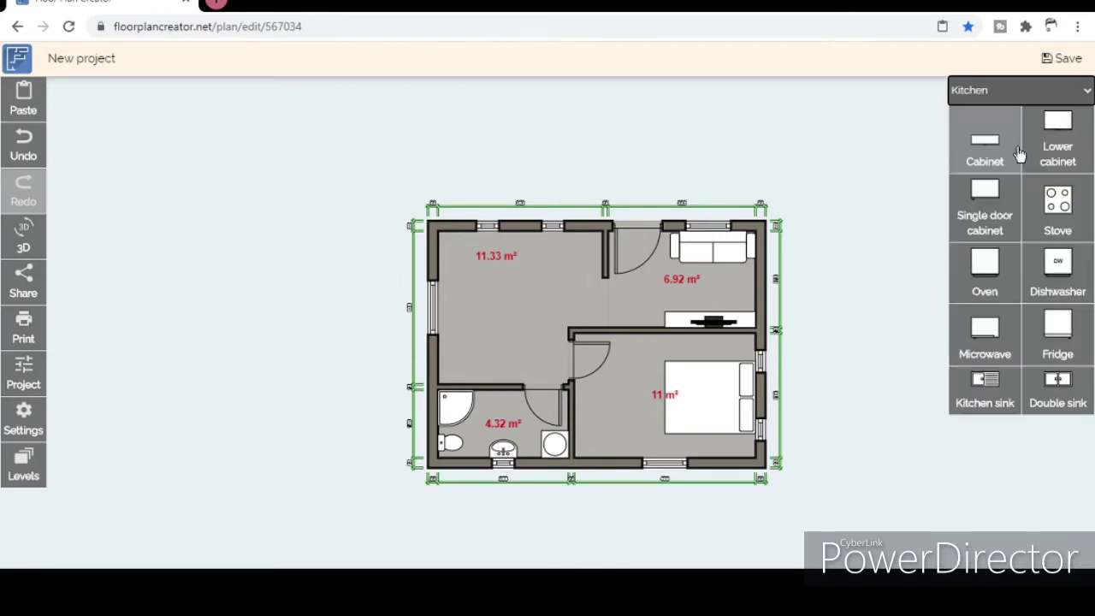
Line the kitchen's left wall with a cabinet, a vertical lower cabinet and a fridge.
{"action": "left_click_drag", "start_coordinate": [984, 141], "coordinate": [490, 264]}
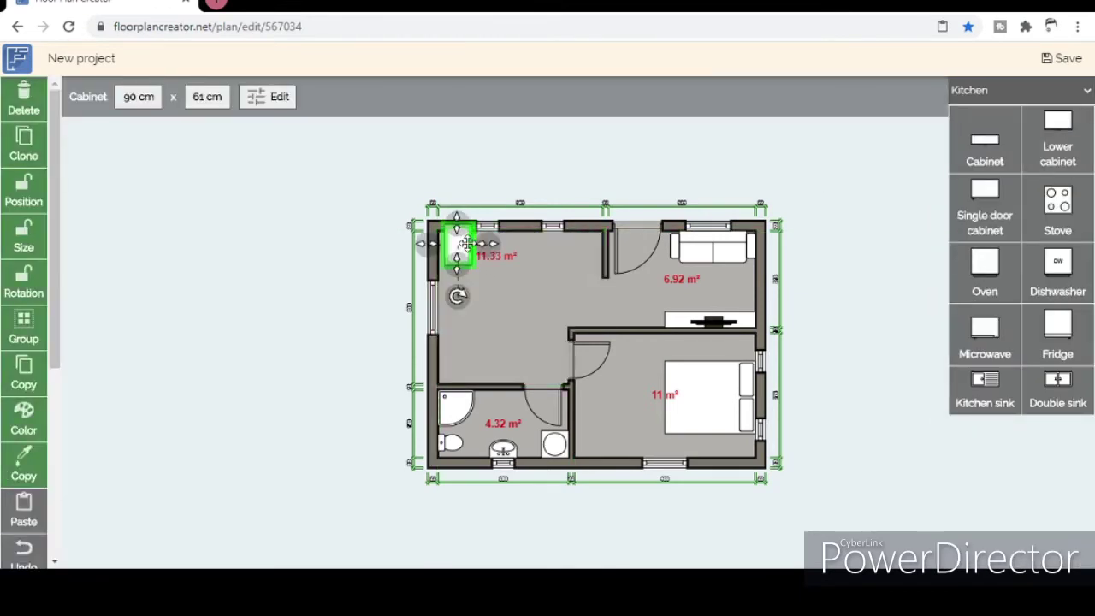
{"action": "scroll", "coordinate": [463, 242], "scroll_direction": "up", "scroll_amount": 2}
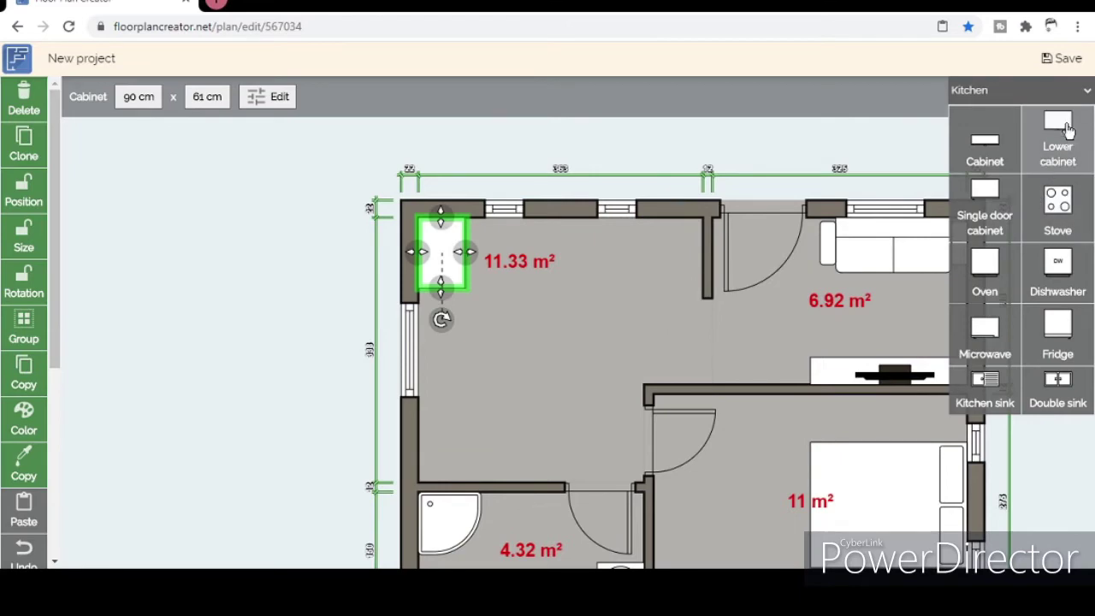
{"action": "scroll", "coordinate": [847, 266], "scroll_direction": "down", "scroll_amount": 3}
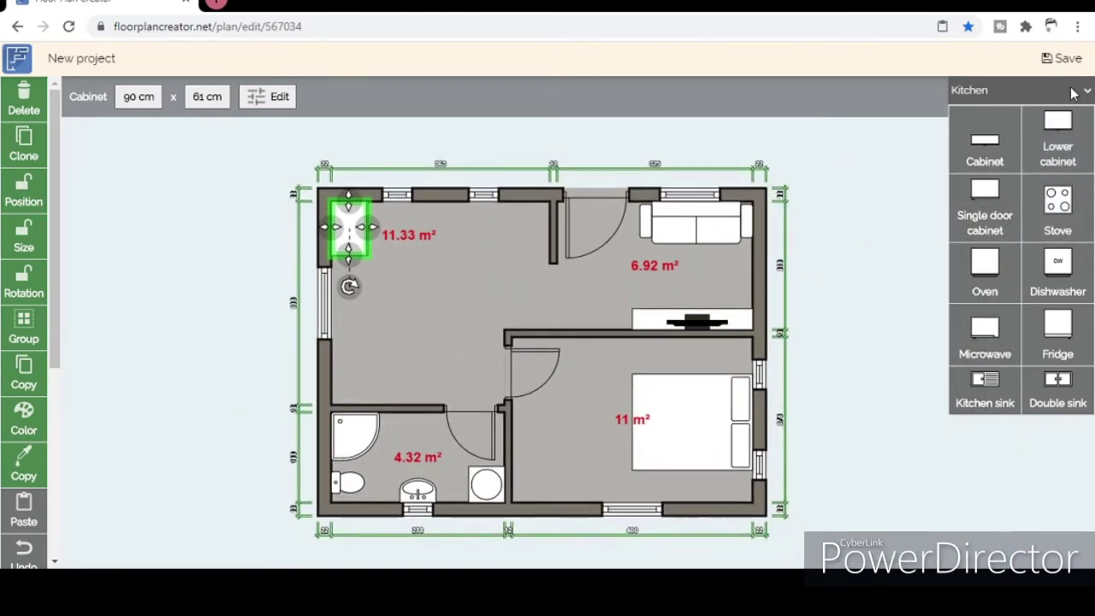
{"action": "mouse_move", "coordinate": [1059, 137]}
{"action": "left_mouse_down"}
{"action": "mouse_move", "coordinate": [434, 308]}
{"action": "mouse_move", "coordinate": [342, 289]}
{"action": "left_mouse_up"}
{"action": "mouse_move", "coordinate": [382, 383]}
{"action": "left_mouse_down"}
{"action": "mouse_move", "coordinate": [420, 342]}
{"action": "mouse_move", "coordinate": [347, 349]}
{"action": "left_mouse_up"}
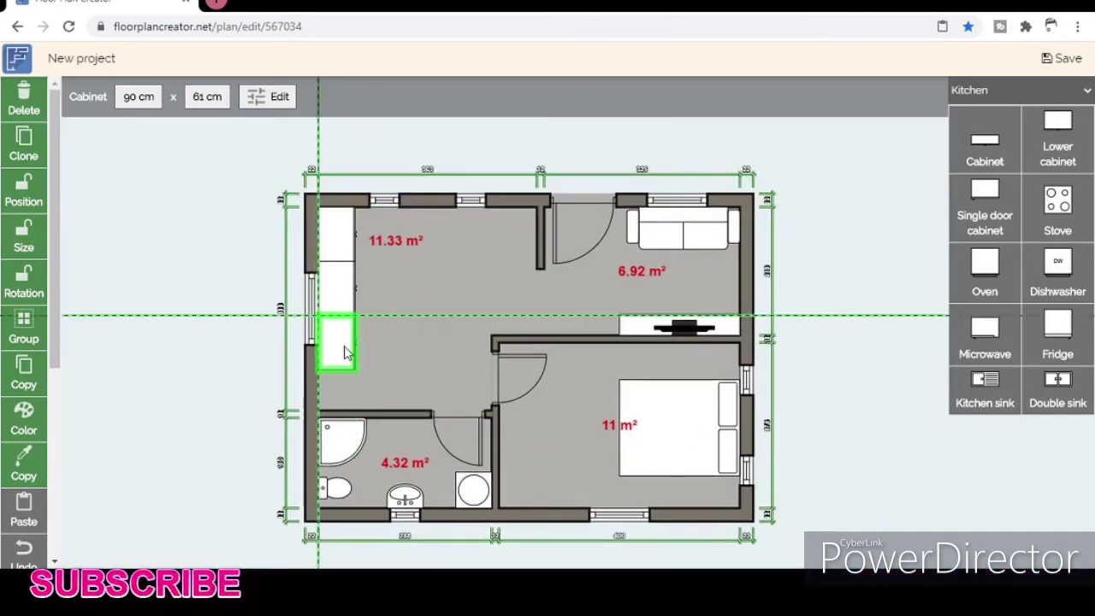
{"action": "mouse_move", "coordinate": [1057, 325]}
{"action": "left_mouse_down"}
{"action": "mouse_move", "coordinate": [303, 354]}
{"action": "mouse_move", "coordinate": [349, 428]}
{"action": "left_mouse_up"}
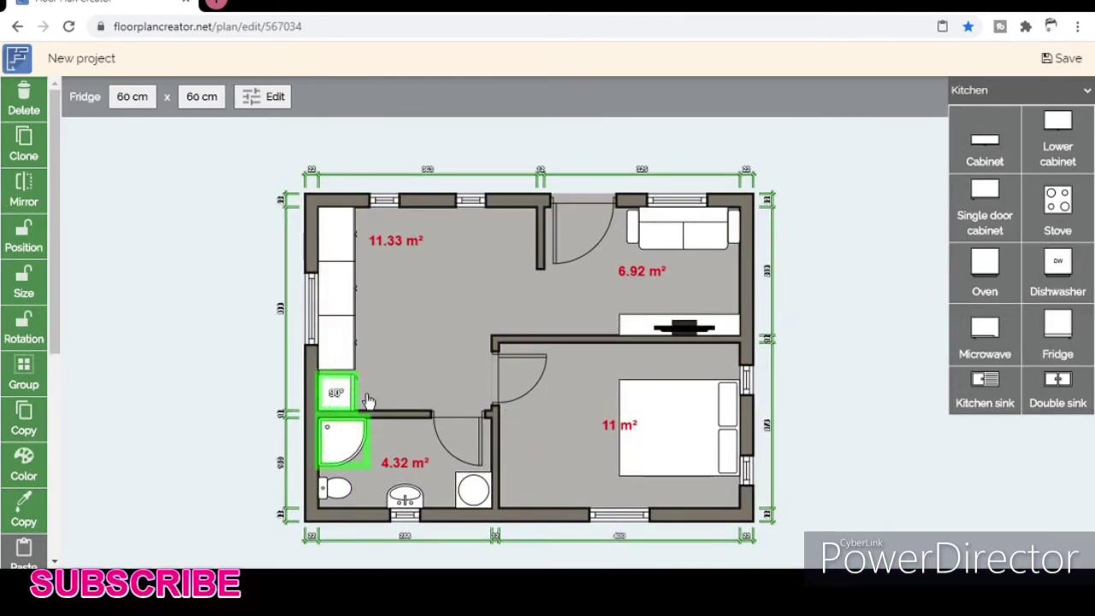
{"action": "left_click", "coordinate": [802, 302]}
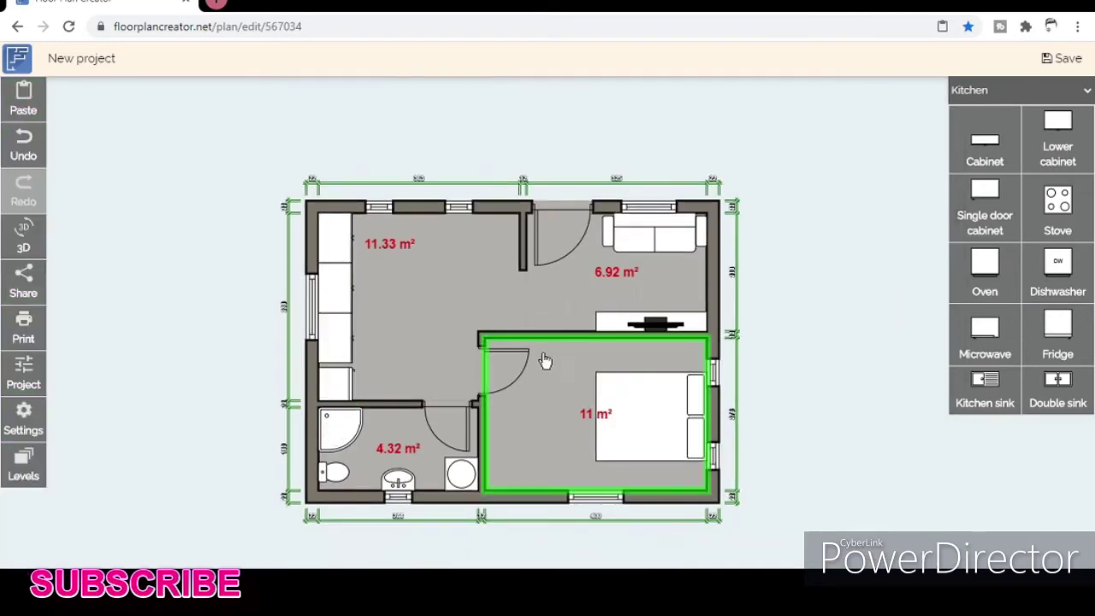
{"action": "left_click", "coordinate": [334, 231]}
{"action": "left_click", "coordinate": [268, 97]}
{"action": "left_click", "coordinate": [659, 459]}
Fit a double sink onto the left-wall cabinets and check its height.
{"action": "left_click_drag", "start_coordinate": [1058, 390], "coordinate": [383, 362]}
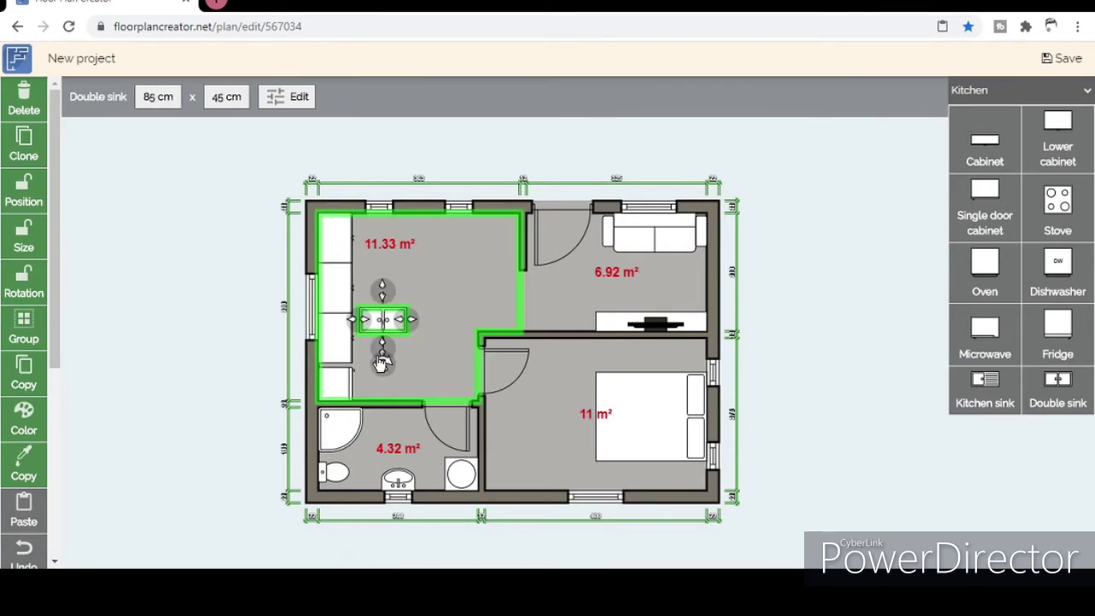
{"action": "left_click_drag", "start_coordinate": [385, 320], "coordinate": [325, 252]}
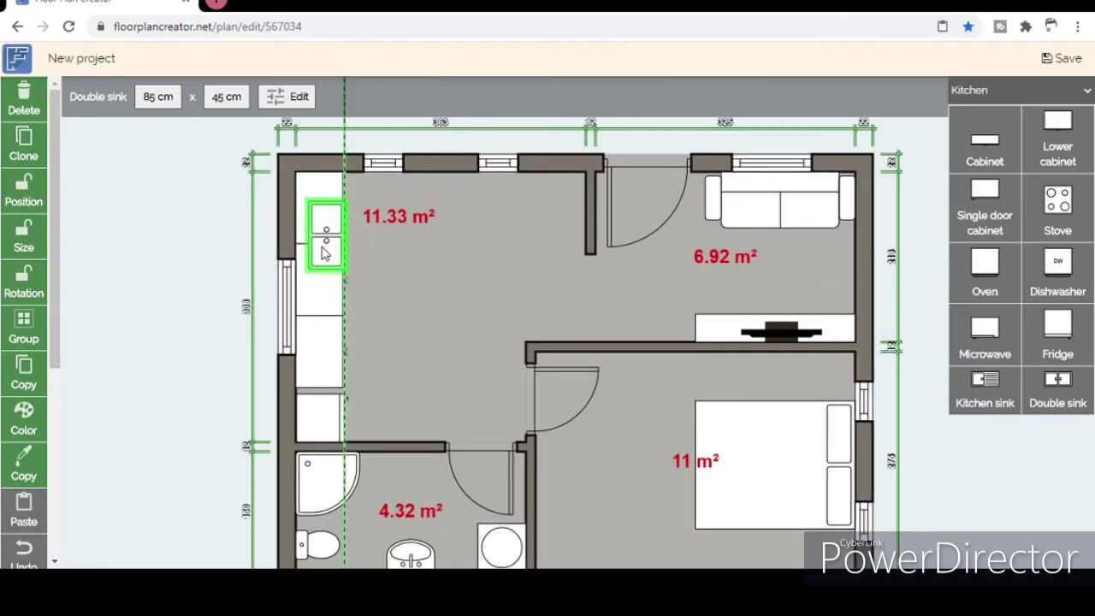
{"action": "scroll", "coordinate": [321, 255], "scroll_direction": "up", "scroll_amount": 2}
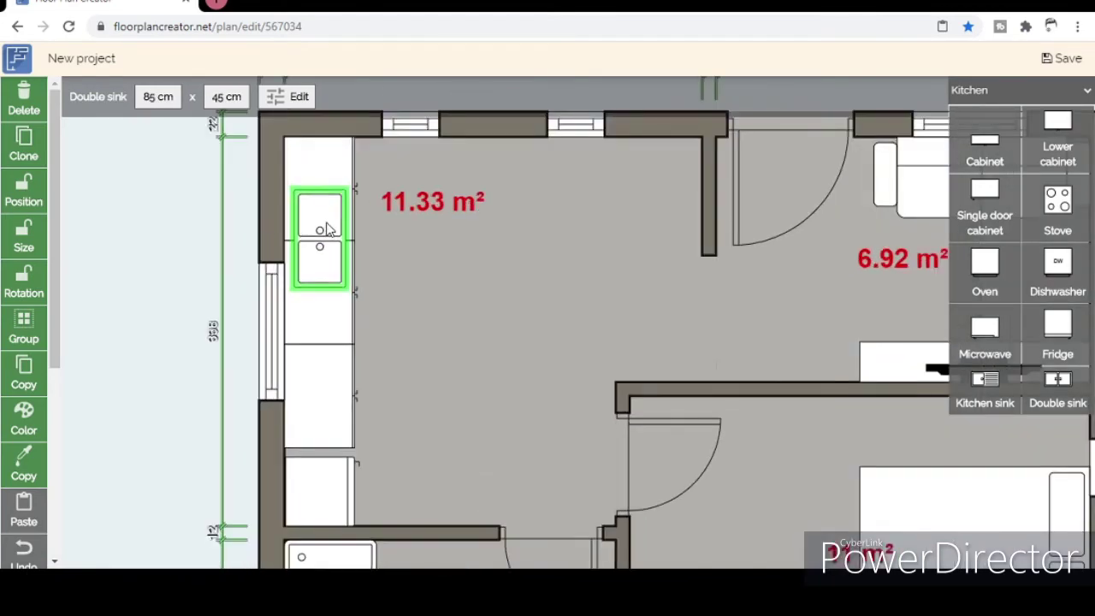
{"action": "left_click", "coordinate": [294, 98]}
{"action": "left_click", "coordinate": [582, 290]}
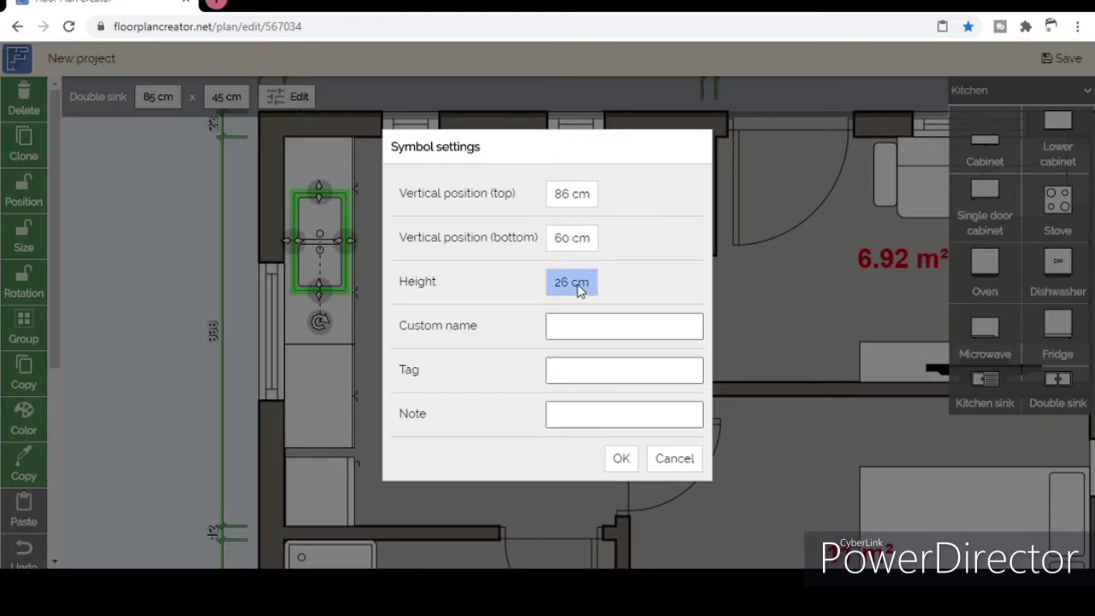
{"action": "left_click", "coordinate": [634, 464]}
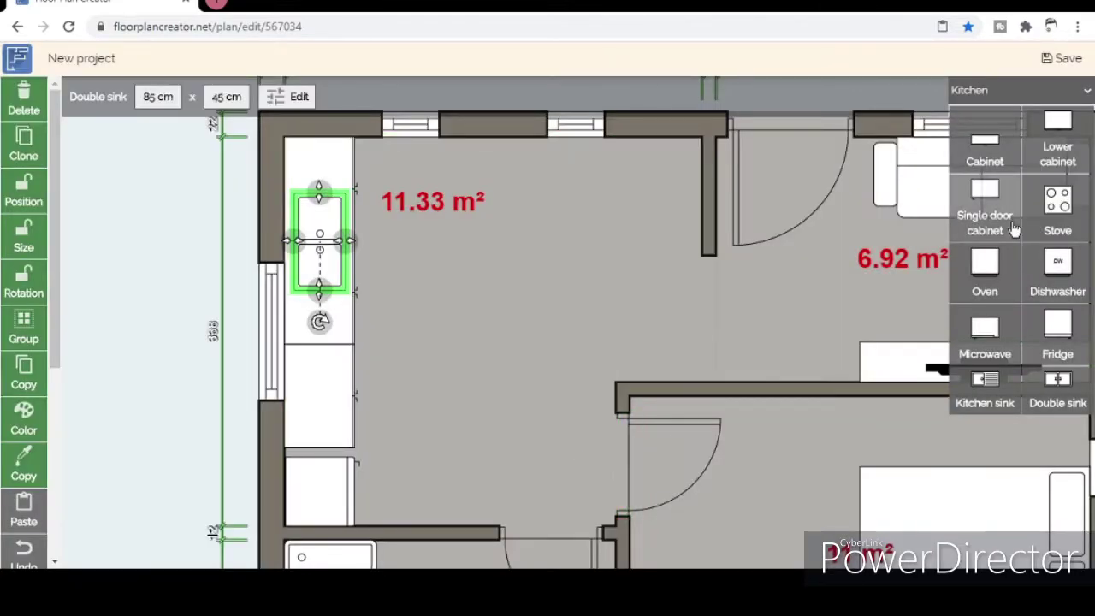
Add a stove to the left-wall kitchen counter.
{"action": "left_click_drag", "start_coordinate": [1057, 201], "coordinate": [321, 412]}
{"action": "scroll", "coordinate": [321, 412], "scroll_direction": "up", "scroll_amount": 2}
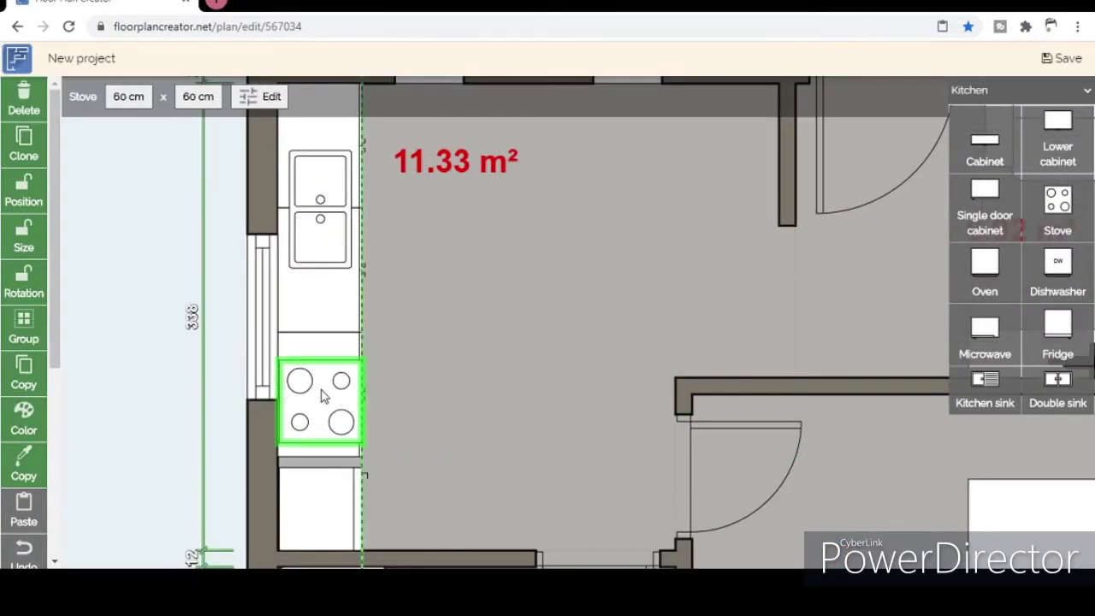
{"action": "left_click", "coordinate": [261, 97]}
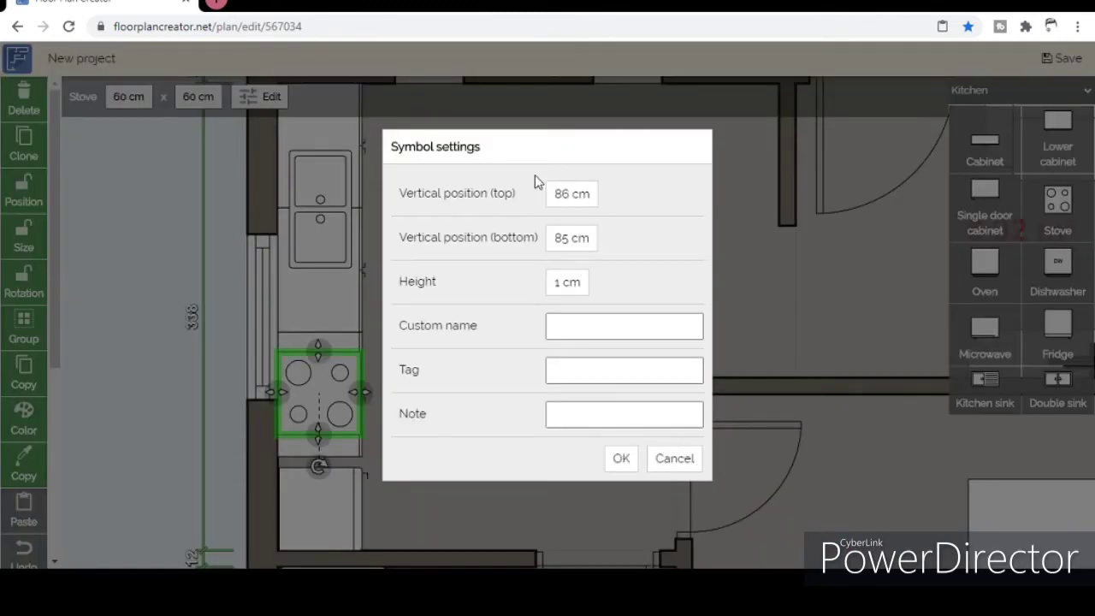
{"action": "left_click", "coordinate": [621, 459]}
{"action": "scroll", "coordinate": [627, 470], "scroll_direction": "down", "scroll_amount": 3}
{"action": "left_click", "coordinate": [755, 310]}
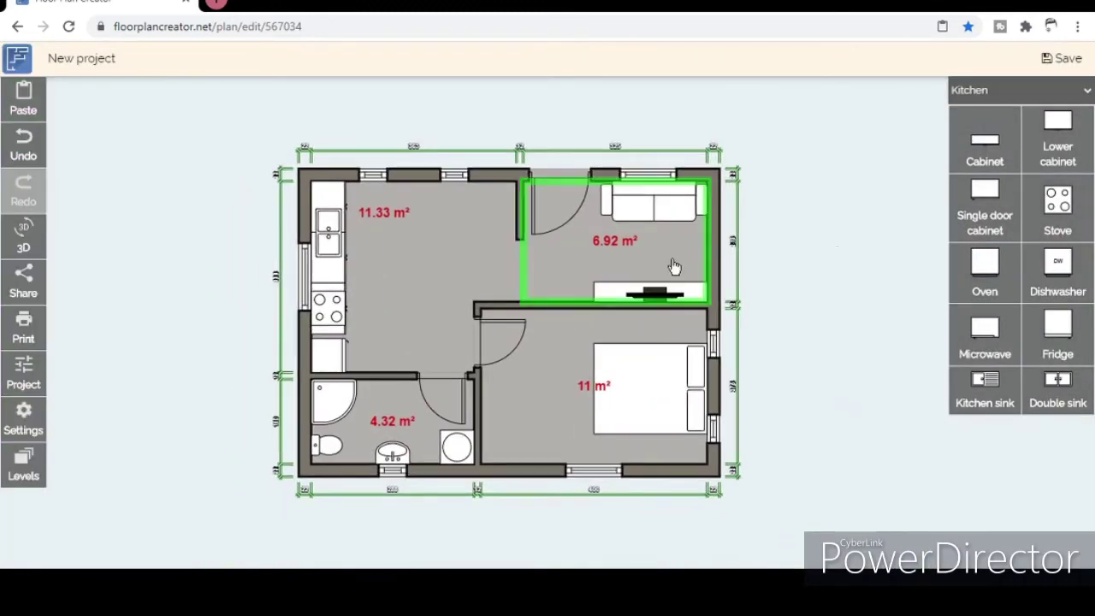
Add a dining table enlarged to 110 × 85 cm against the kitchen's top wall.
{"action": "mouse_move", "coordinate": [971, 227]}
{"action": "left_mouse_down"}
{"action": "mouse_move", "coordinate": [445, 229]}
{"action": "mouse_move", "coordinate": [492, 229]}
{"action": "mouse_move", "coordinate": [469, 209]}
{"action": "left_mouse_up"}
{"action": "scroll", "coordinate": [452, 236], "scroll_direction": "up", "scroll_amount": 3}
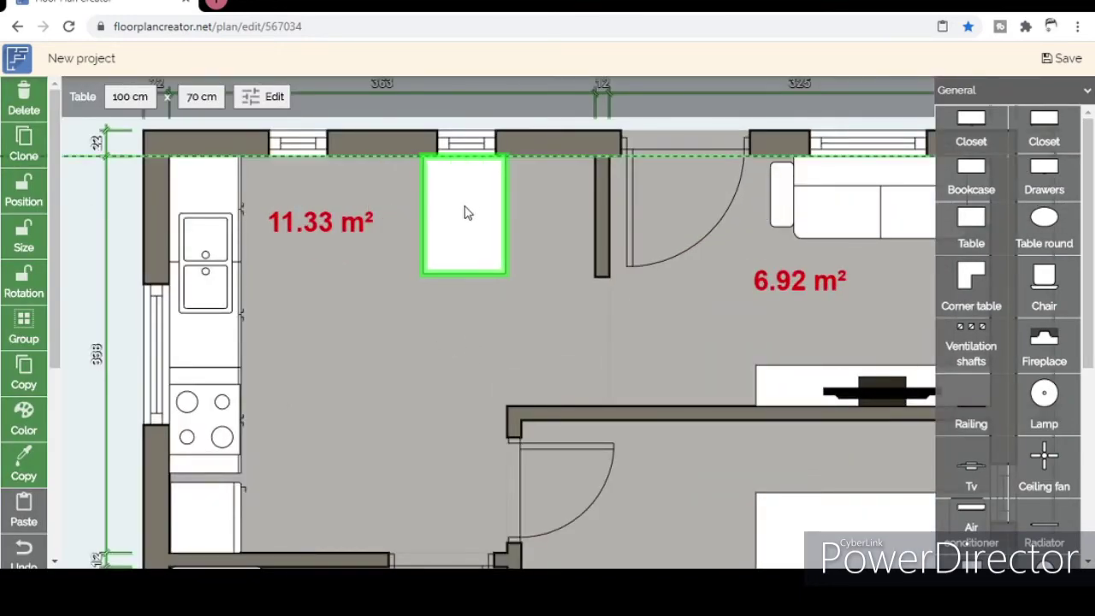
{"action": "left_click", "coordinate": [140, 100]}
{"action": "type", "text": "85"}
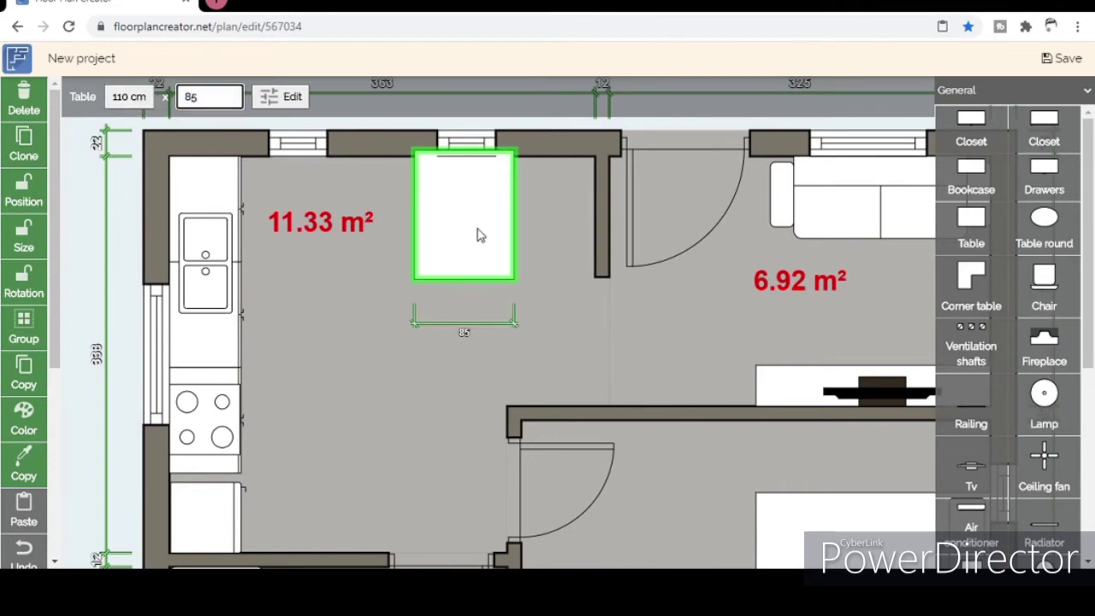
{"action": "left_click_drag", "start_coordinate": [480, 236], "coordinate": [476, 242]}
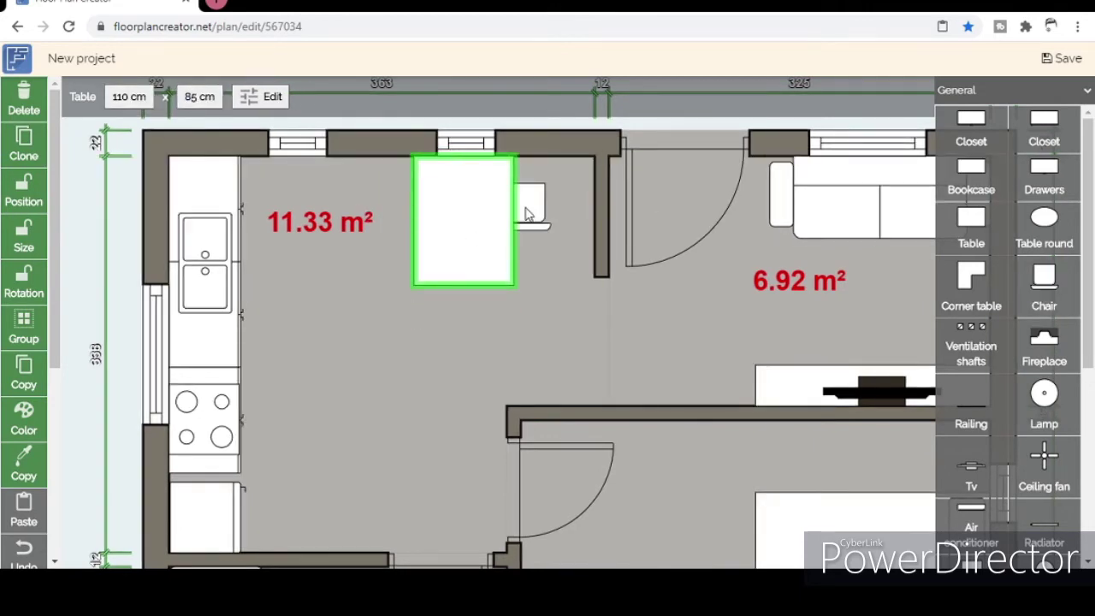
Seat four chairs around the dining table, cloning the extra chairs.
{"action": "left_click", "coordinate": [528, 214]}
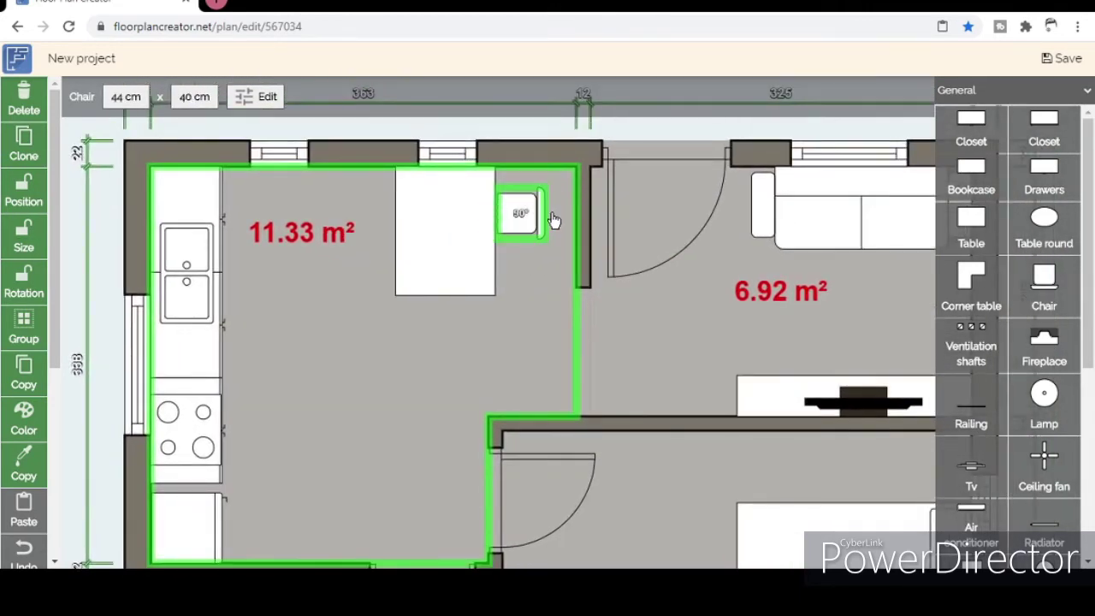
{"action": "left_click_drag", "start_coordinate": [554, 220], "coordinate": [504, 219]}
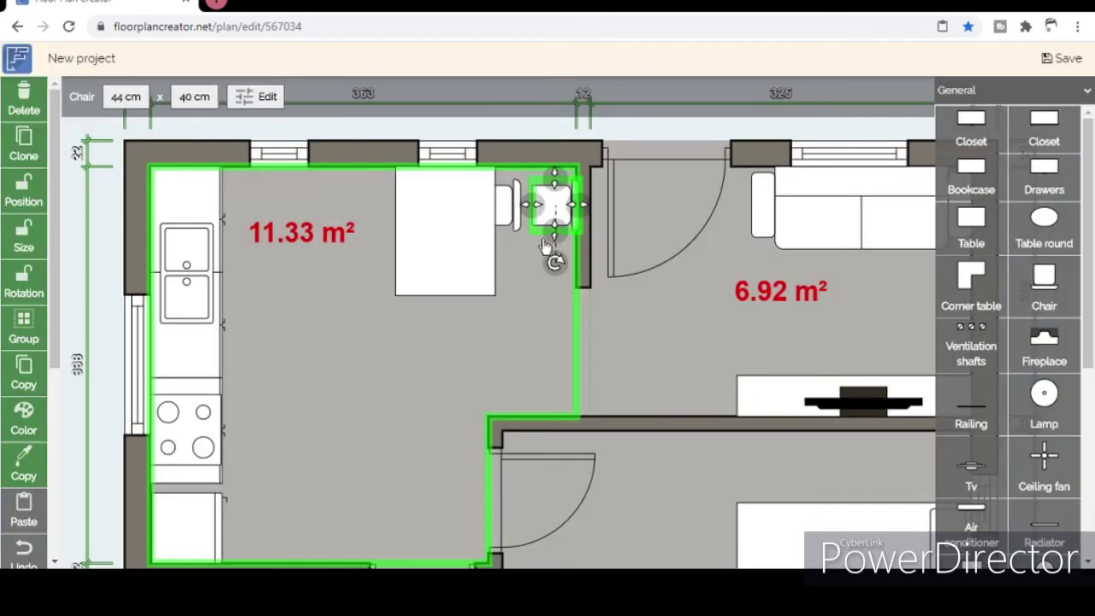
{"action": "left_click_drag", "start_coordinate": [542, 282], "coordinate": [503, 272]}
{"action": "left_click", "coordinate": [23, 145]}
{"action": "left_click", "coordinate": [516, 364]}
{"action": "mouse_move", "coordinate": [355, 195]}
{"action": "left_mouse_down"}
{"action": "mouse_move", "coordinate": [385, 208]}
{"action": "mouse_move", "coordinate": [391, 272]}
{"action": "mouse_move", "coordinate": [366, 283]}
{"action": "left_mouse_up"}
{"action": "left_click", "coordinate": [23, 145]}
{"action": "left_click", "coordinate": [515, 365]}
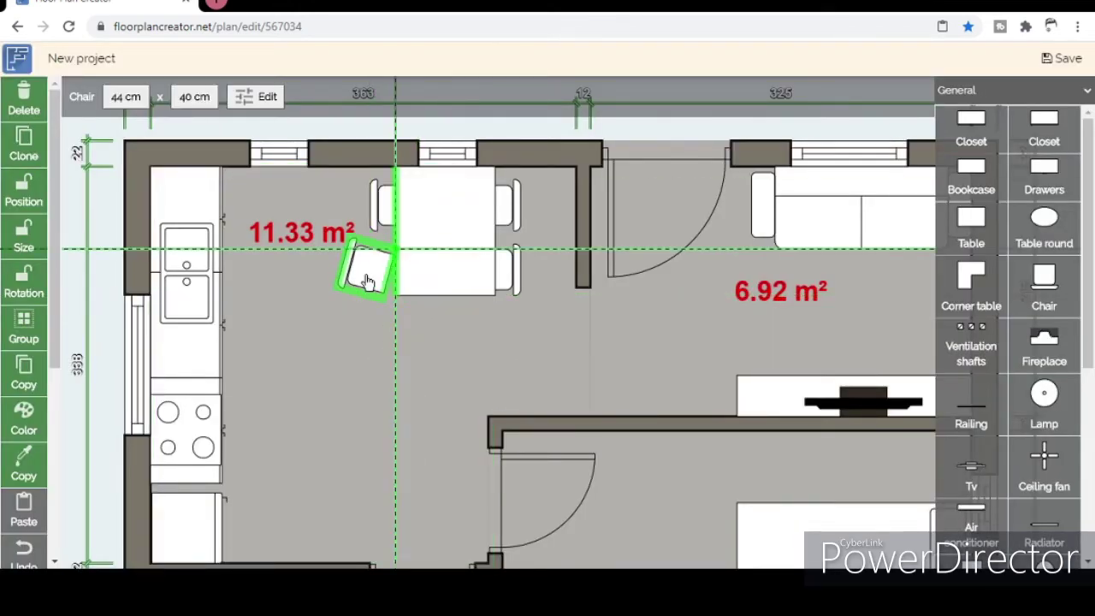
Move the 11.33 m² area label lower in the kitchen.
{"action": "left_click_drag", "start_coordinate": [315, 247], "coordinate": [339, 374]}
{"action": "scroll", "coordinate": [416, 506], "scroll_direction": "down", "scroll_amount": 2}
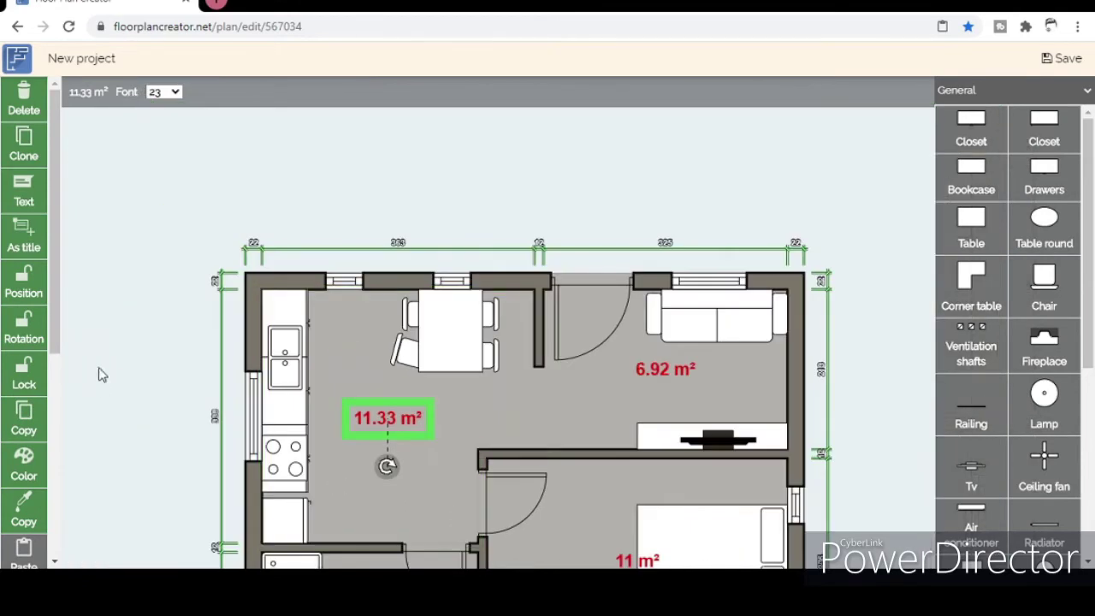
{"action": "left_click", "coordinate": [110, 377]}
{"action": "scroll", "coordinate": [801, 276], "scroll_direction": "down", "scroll_amount": 3}
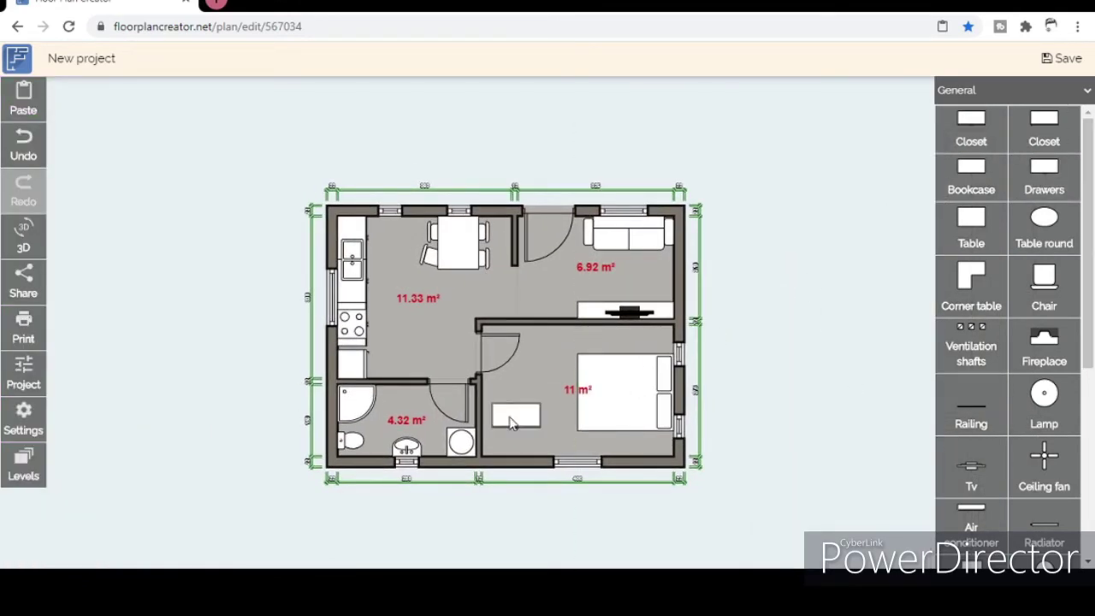
Add a 120 cm wide closet to the bedroom beside the bathroom wall.
{"action": "left_click", "coordinate": [505, 419]}
{"action": "left_click_drag", "start_coordinate": [507, 417], "coordinate": [495, 432]}
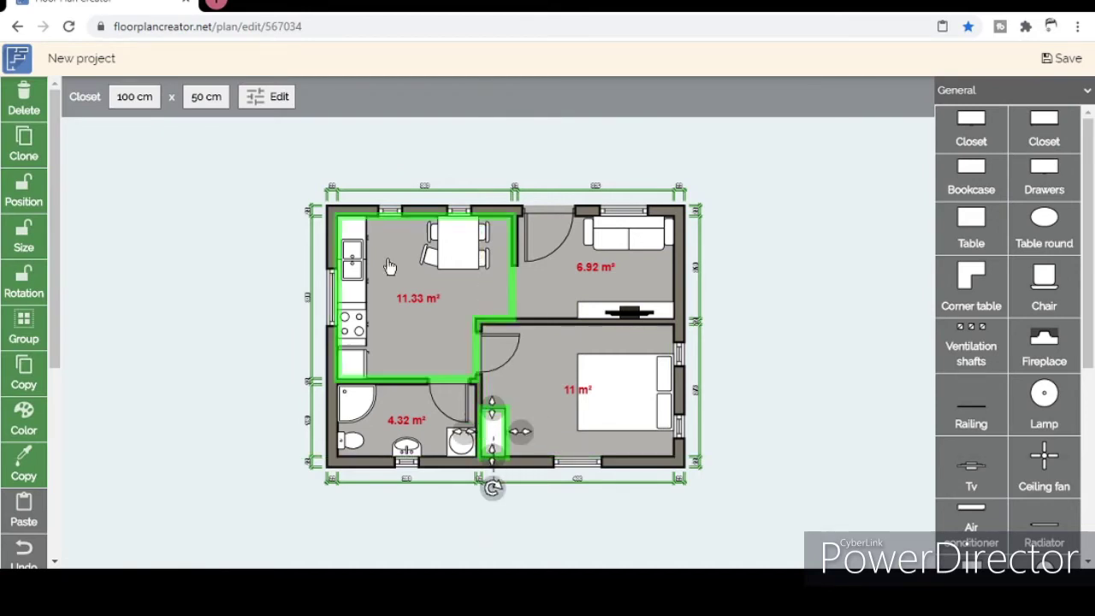
{"action": "left_click", "coordinate": [150, 99]}
{"action": "type", "text": "20"}
{"action": "scroll", "coordinate": [485, 433], "scroll_direction": "up", "scroll_amount": 4}
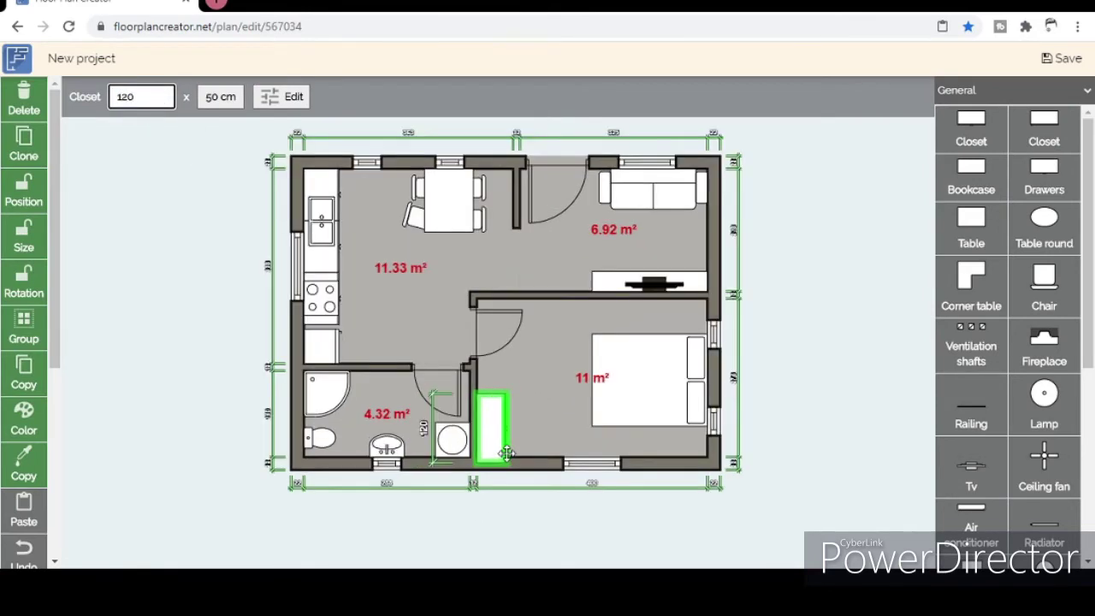
Add a 50 × 60 cm bedside table in the bedroom's top-right corner and set its height.
{"action": "mouse_move", "coordinate": [979, 224]}
{"action": "left_mouse_down"}
{"action": "mouse_move", "coordinate": [717, 278]}
{"action": "mouse_move", "coordinate": [756, 269]}
{"action": "left_mouse_up"}
{"action": "left_click", "coordinate": [137, 96]}
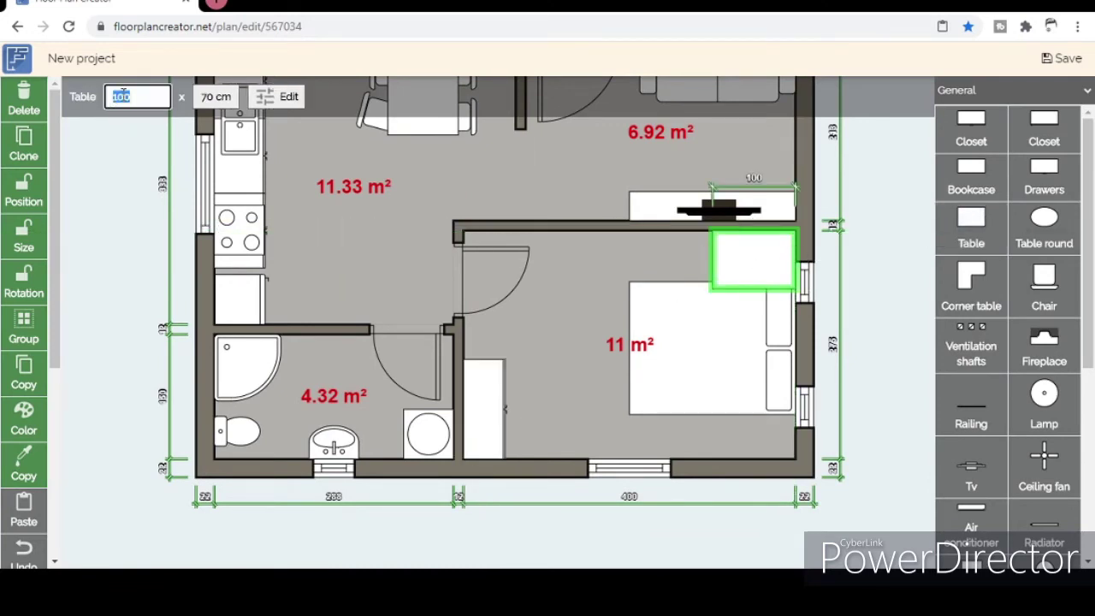
{"action": "type", "text": "50"}
{"action": "left_click", "coordinate": [207, 100]}
{"action": "type", "text": "60"}
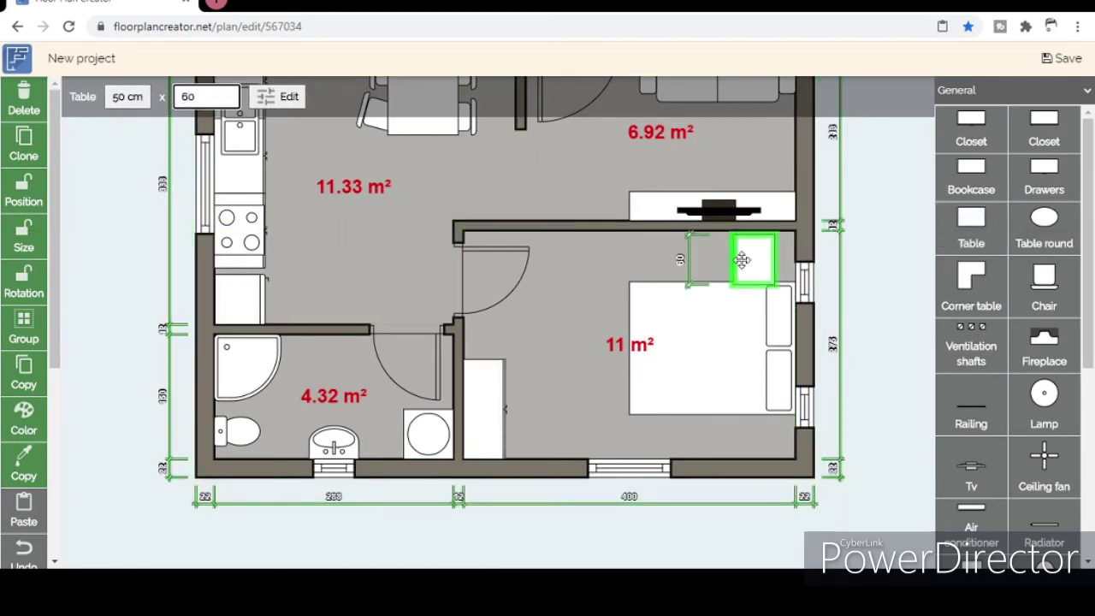
{"action": "left_click_drag", "start_coordinate": [751, 262], "coordinate": [774, 265]}
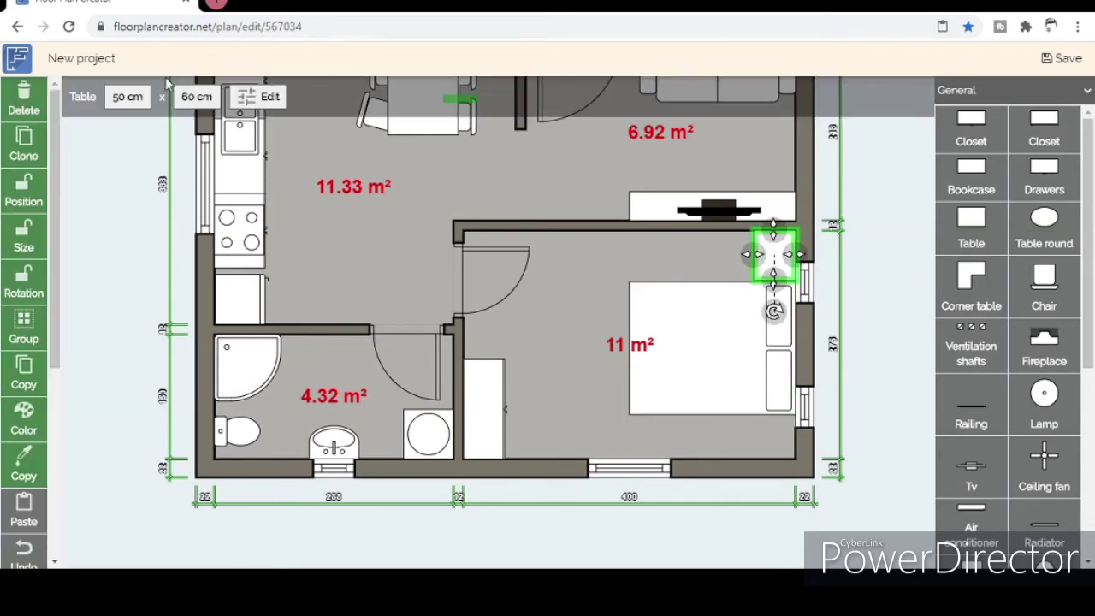
{"action": "left_click", "coordinate": [256, 96]}
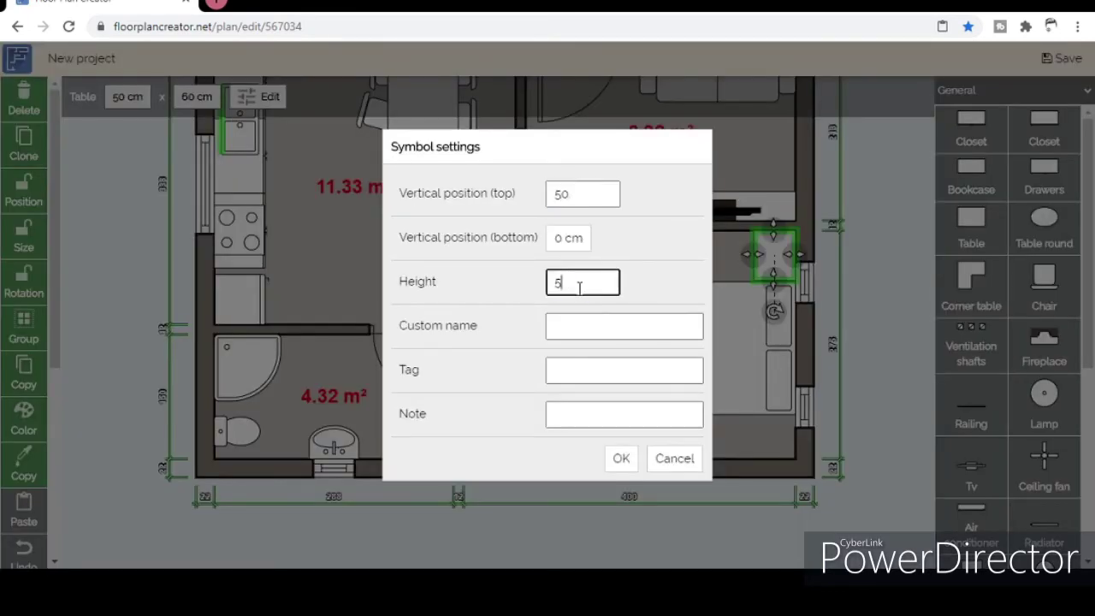
{"action": "left_click", "coordinate": [620, 458]}
Place a lamp on the bedside table and adjust its vertical position.
{"action": "left_click", "coordinate": [1047, 402]}
{"action": "mouse_move", "coordinate": [1045, 410]}
{"action": "left_mouse_down"}
{"action": "mouse_move", "coordinate": [776, 239]}
{"action": "mouse_move", "coordinate": [736, 261]}
{"action": "left_mouse_up"}
{"action": "scroll", "coordinate": [770, 238], "scroll_direction": "up", "scroll_amount": 5}
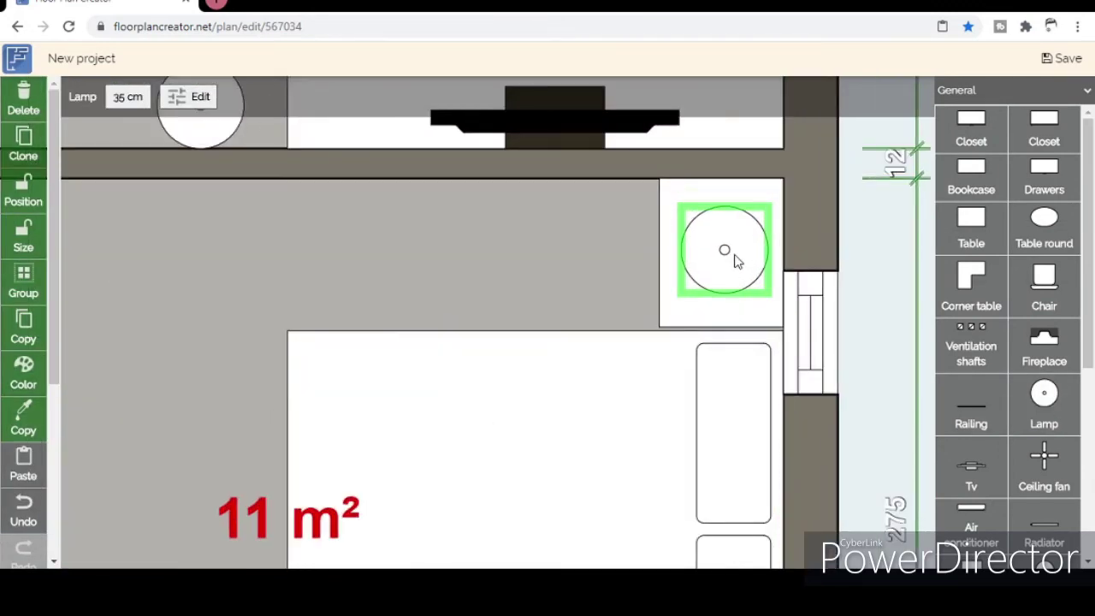
{"action": "left_click", "coordinate": [197, 97]}
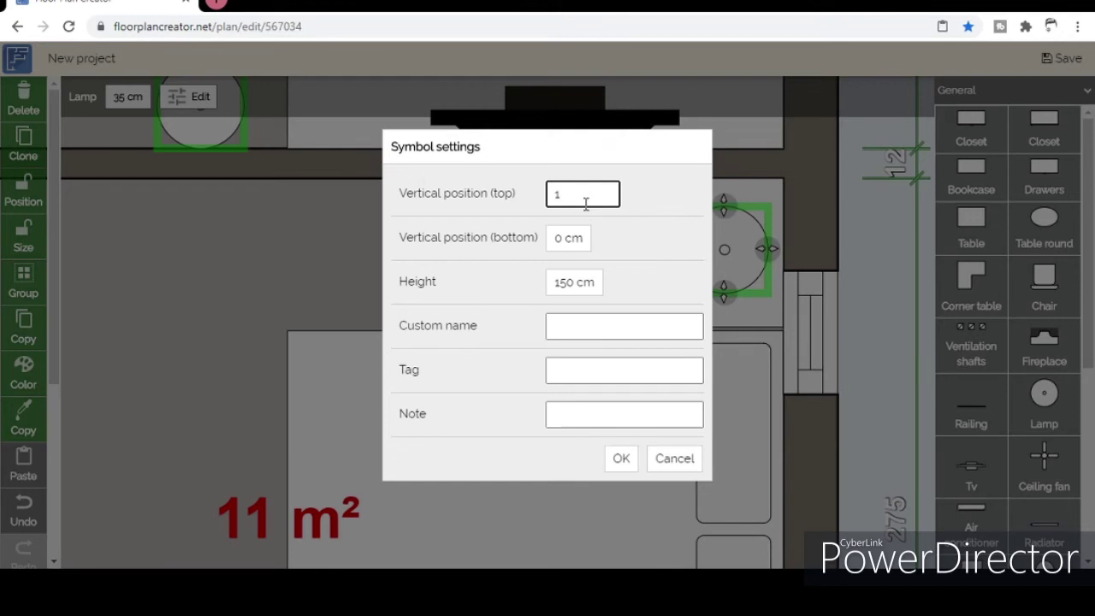
{"action": "left_click", "coordinate": [621, 458]}
{"action": "scroll", "coordinate": [889, 304], "scroll_direction": "down", "scroll_amount": 2}
{"action": "scroll", "coordinate": [855, 320], "scroll_direction": "down", "scroll_amount": 4}
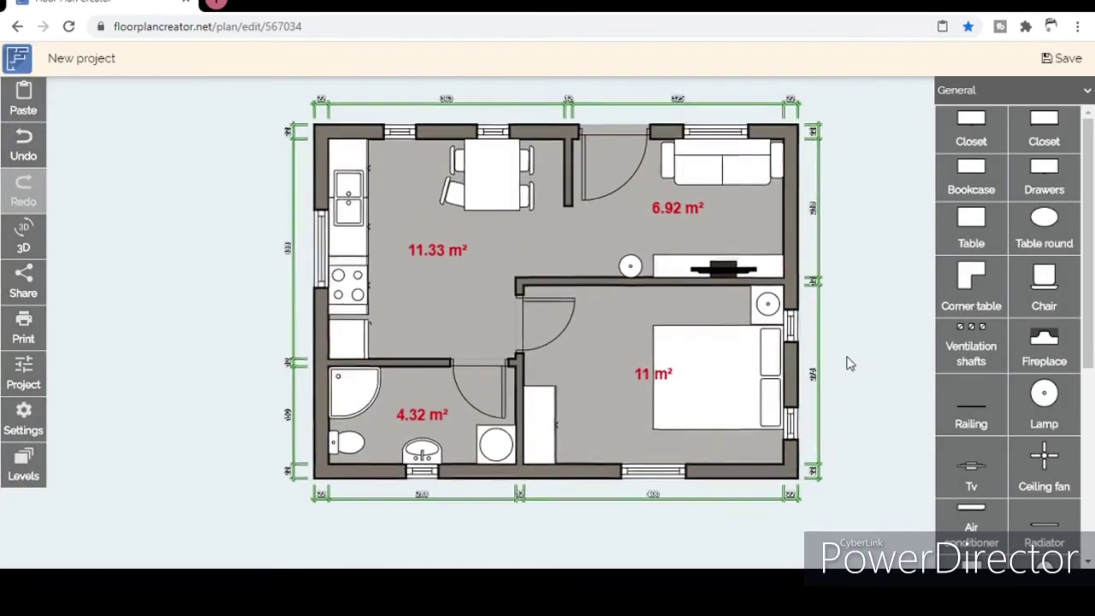
Place a bookcase in the bedroom's bottom-right corner and size it 45 × 30 cm.
{"action": "mouse_move", "coordinate": [971, 175]}
{"action": "left_mouse_down"}
{"action": "mouse_move", "coordinate": [761, 464]}
{"action": "mouse_move", "coordinate": [710, 452]}
{"action": "left_mouse_up"}
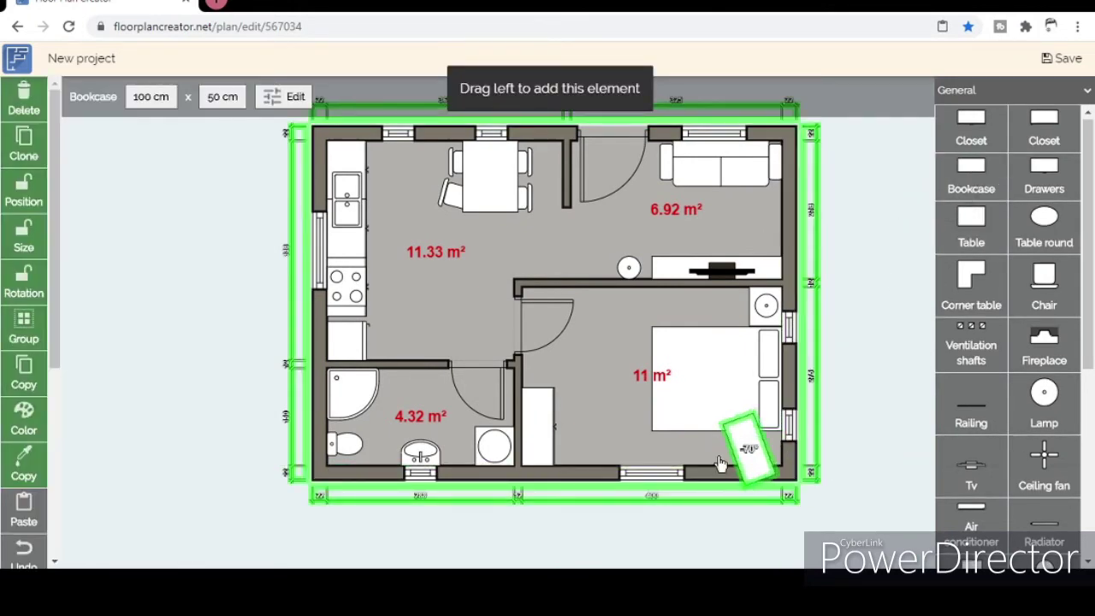
{"action": "scroll", "coordinate": [736, 449], "scroll_direction": "up", "scroll_amount": 1}
{"action": "scroll", "coordinate": [753, 432], "scroll_direction": "up", "scroll_amount": 3}
{"action": "left_click_drag", "start_coordinate": [776, 321], "coordinate": [782, 396]}
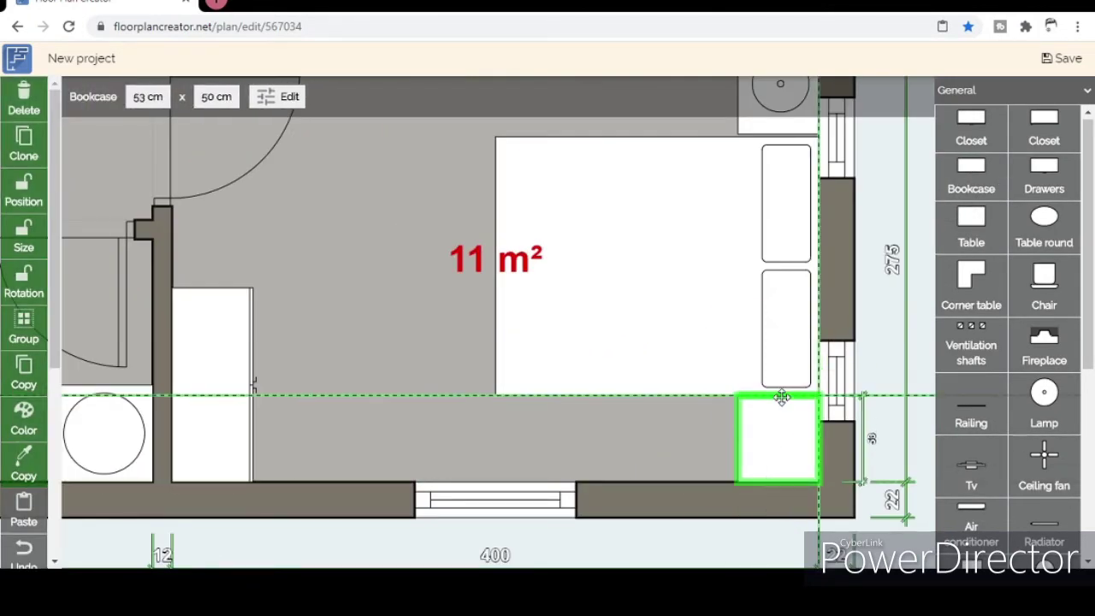
{"action": "left_click", "coordinate": [152, 97]}
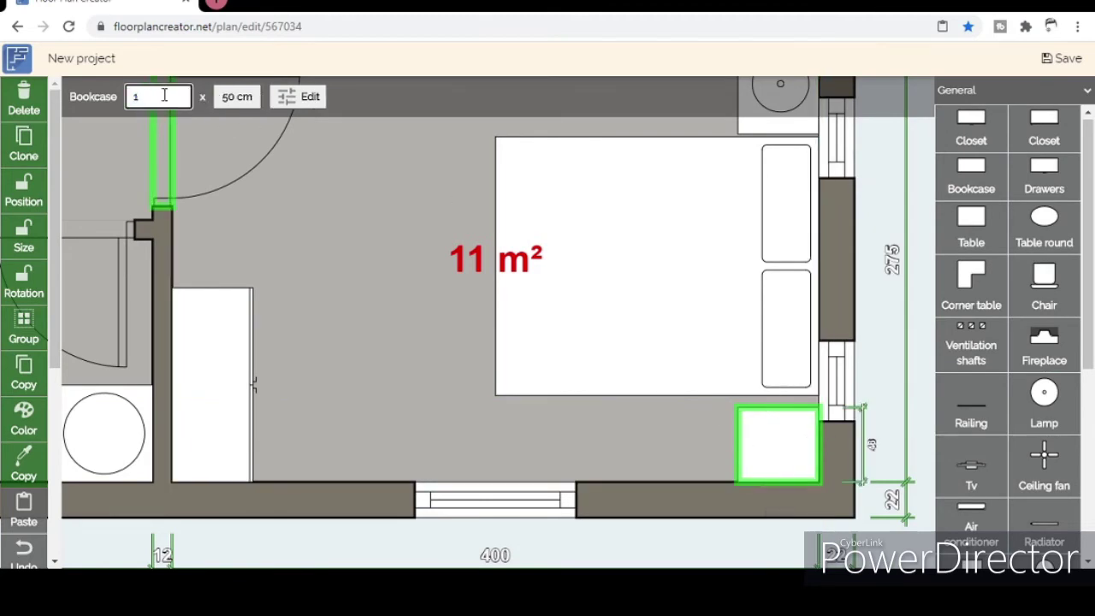
{"action": "type", "text": "45"}
{"action": "key", "text": "Tab"}
{"action": "type", "text": "0"}
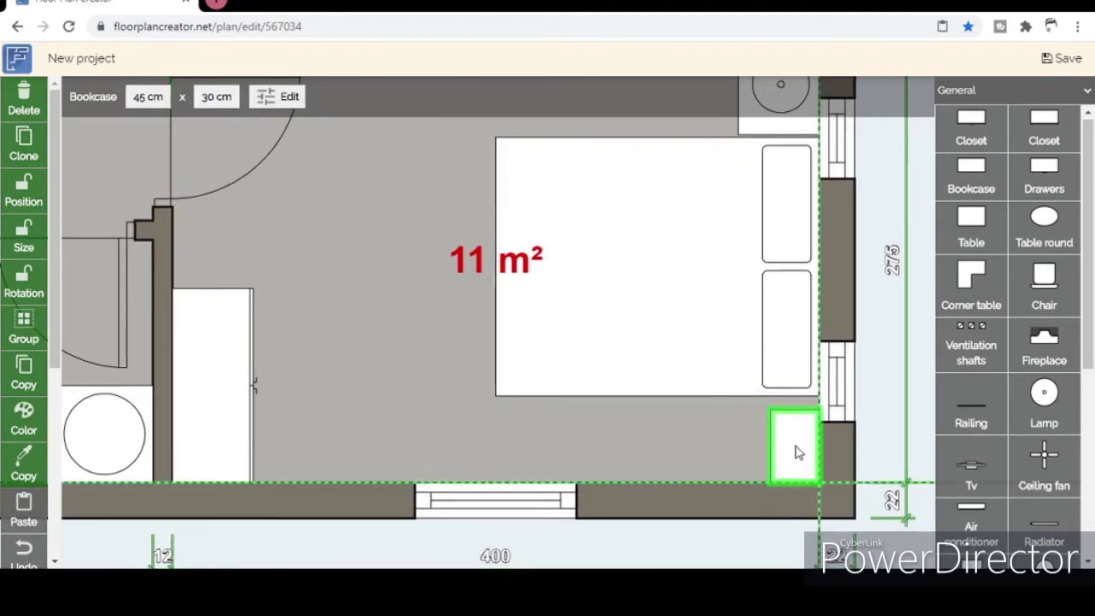
{"action": "scroll", "coordinate": [796, 451], "scroll_direction": "down", "scroll_amount": 3}
{"action": "key", "text": "Escape"}
{"action": "left_click_drag", "start_coordinate": [856, 378], "coordinate": [827, 391]}
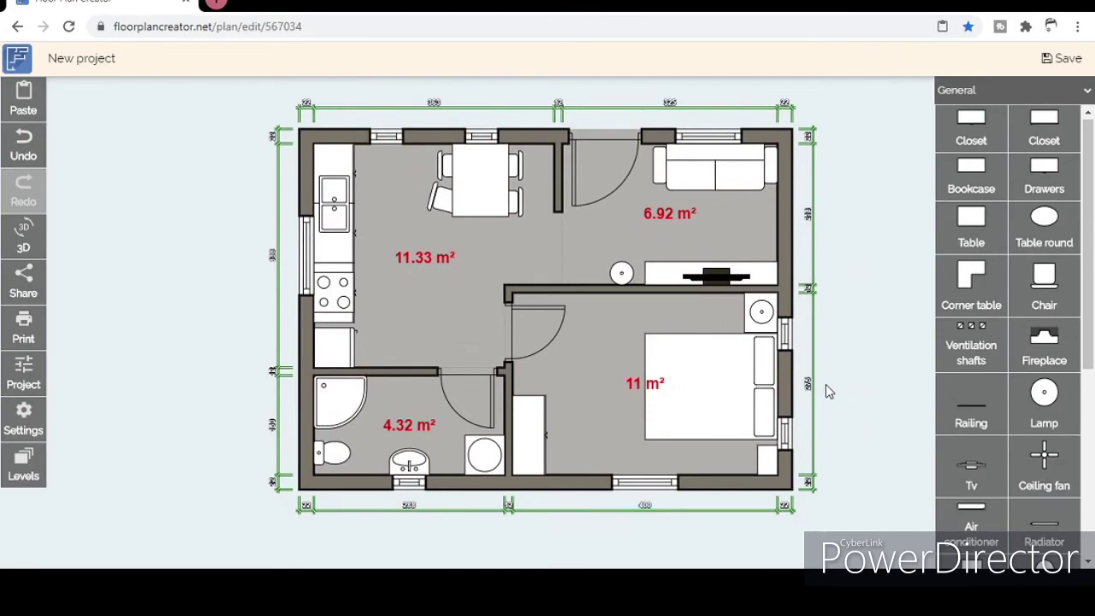
{"action": "left_click", "coordinate": [23, 233]}
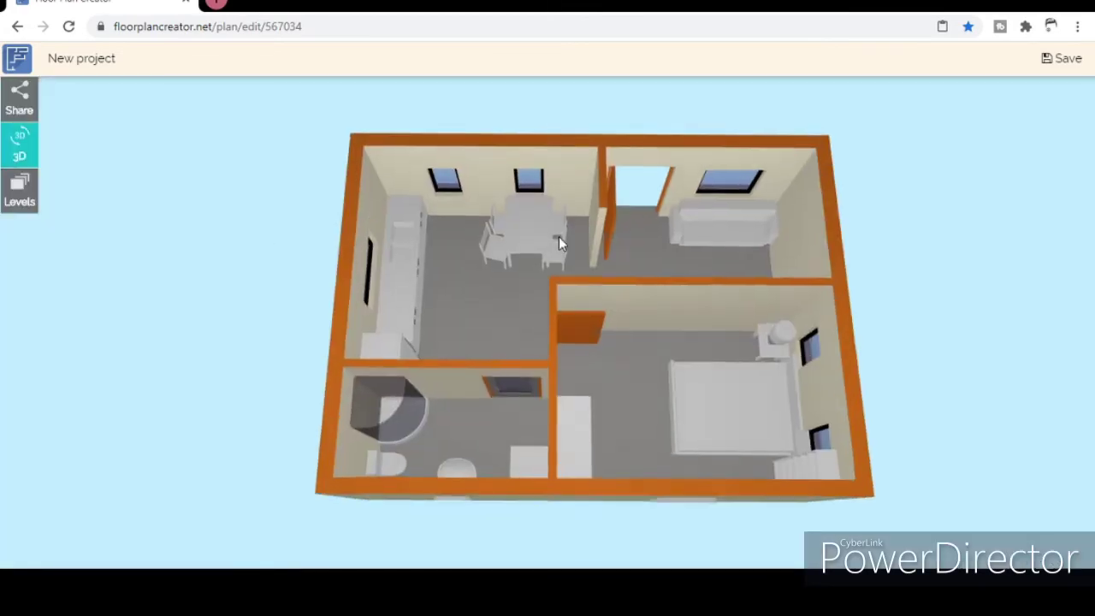
{"action": "scroll", "coordinate": [560, 238], "scroll_direction": "up", "scroll_amount": 5}
{"action": "scroll", "coordinate": [560, 256], "scroll_direction": "up", "scroll_amount": 2}
{"action": "scroll", "coordinate": [557, 291], "scroll_direction": "up", "scroll_amount": 3}
{"action": "scroll", "coordinate": [555, 325], "scroll_direction": "down", "scroll_amount": 3}
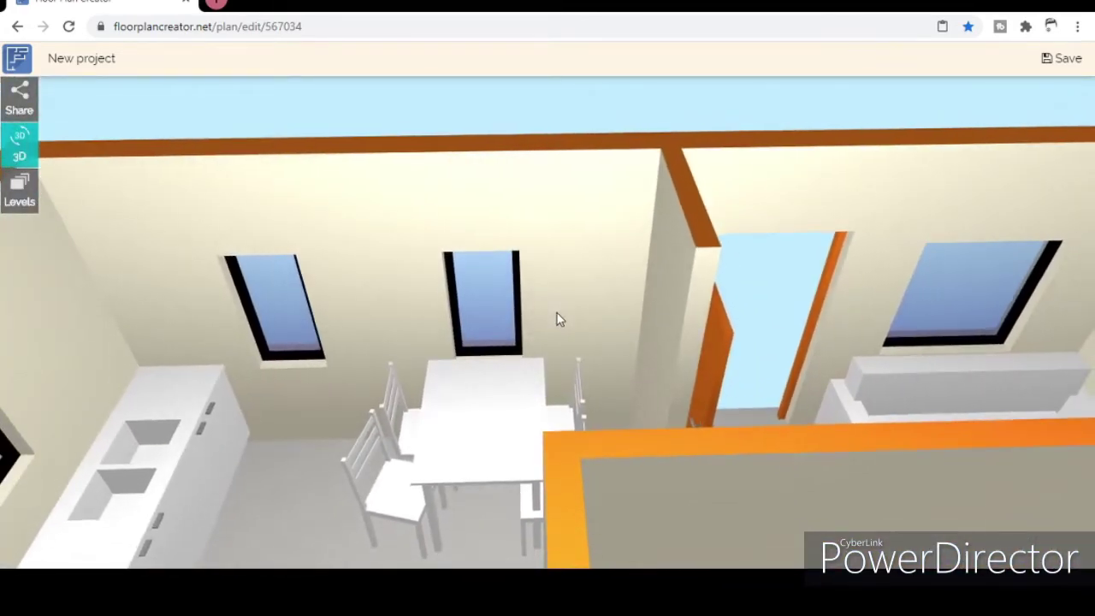
{"action": "scroll", "coordinate": [557, 317], "scroll_direction": "up", "scroll_amount": 3}
{"action": "scroll", "coordinate": [594, 311], "scroll_direction": "up", "scroll_amount": 3}
{"action": "scroll", "coordinate": [568, 300], "scroll_direction": "down", "scroll_amount": 3}
{"action": "scroll", "coordinate": [570, 306], "scroll_direction": "up", "scroll_amount": 3}
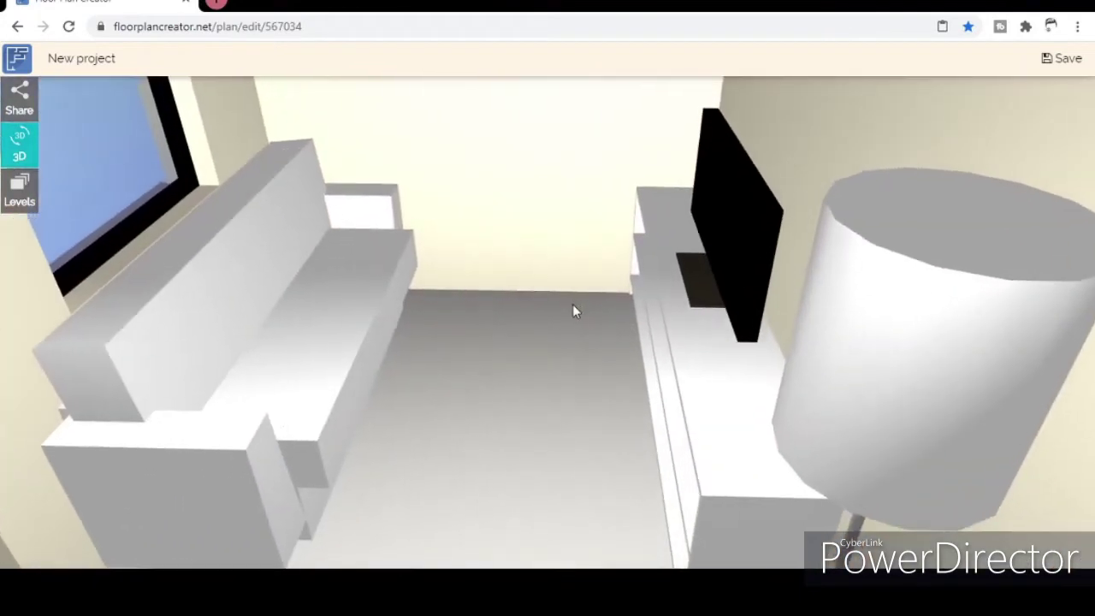
{"action": "scroll", "coordinate": [574, 311], "scroll_direction": "down", "scroll_amount": 3}
{"action": "scroll", "coordinate": [631, 293], "scroll_direction": "up", "scroll_amount": 4}
{"action": "scroll", "coordinate": [630, 292], "scroll_direction": "down", "scroll_amount": 3}
{"action": "scroll", "coordinate": [609, 291], "scroll_direction": "up", "scroll_amount": 3}
{"action": "scroll", "coordinate": [615, 318], "scroll_direction": "up", "scroll_amount": 2}
{"action": "scroll", "coordinate": [625, 300], "scroll_direction": "down", "scroll_amount": 3}
{"action": "scroll", "coordinate": [599, 325], "scroll_direction": "up", "scroll_amount": 2}
{"action": "left_click_drag", "start_coordinate": [597, 330], "coordinate": [729, 304]}
{"action": "scroll", "coordinate": [525, 271], "scroll_direction": "down", "scroll_amount": 3}
{"action": "left_click_drag", "start_coordinate": [525, 271], "coordinate": [513, 359]}
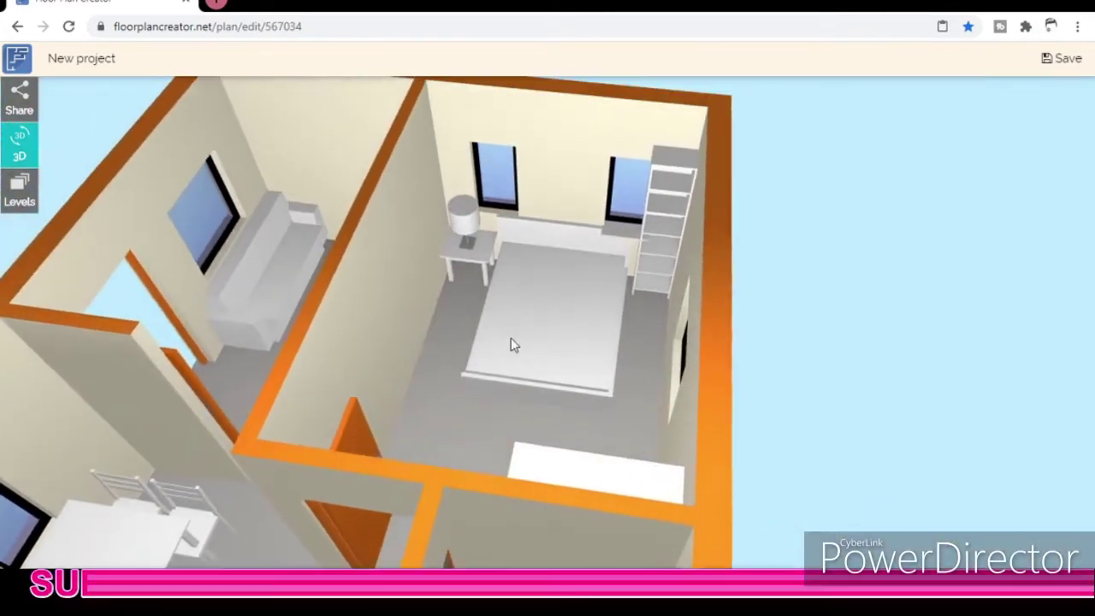
{"action": "scroll", "coordinate": [513, 342], "scroll_direction": "up", "scroll_amount": 2}
{"action": "scroll", "coordinate": [435, 354], "scroll_direction": "up", "scroll_amount": 2}
{"action": "scroll", "coordinate": [435, 356], "scroll_direction": "up", "scroll_amount": 1}
{"action": "mouse_move", "coordinate": [436, 357]}
{"action": "left_mouse_down"}
{"action": "mouse_move", "coordinate": [758, 322]}
{"action": "mouse_move", "coordinate": [699, 362]}
{"action": "left_mouse_up"}
{"action": "scroll", "coordinate": [698, 351], "scroll_direction": "down", "scroll_amount": 3}
{"action": "scroll", "coordinate": [692, 335], "scroll_direction": "down", "scroll_amount": 2}
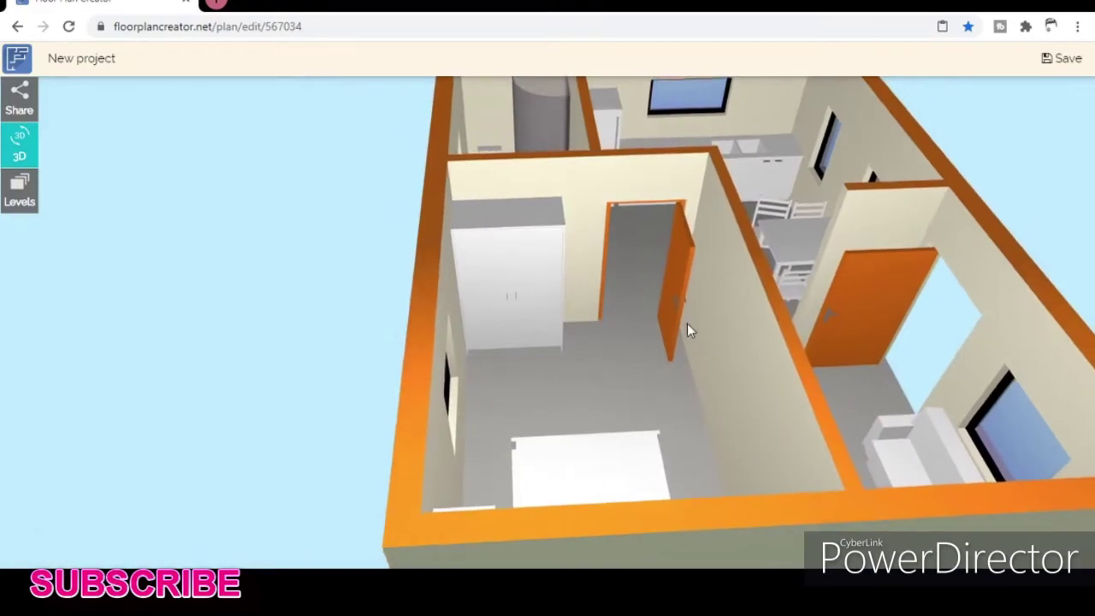
{"action": "scroll", "coordinate": [765, 386], "scroll_direction": "up", "scroll_amount": 3}
{"action": "scroll", "coordinate": [765, 393], "scroll_direction": "down", "scroll_amount": 2}
{"action": "scroll", "coordinate": [718, 343], "scroll_direction": "down", "scroll_amount": 3}
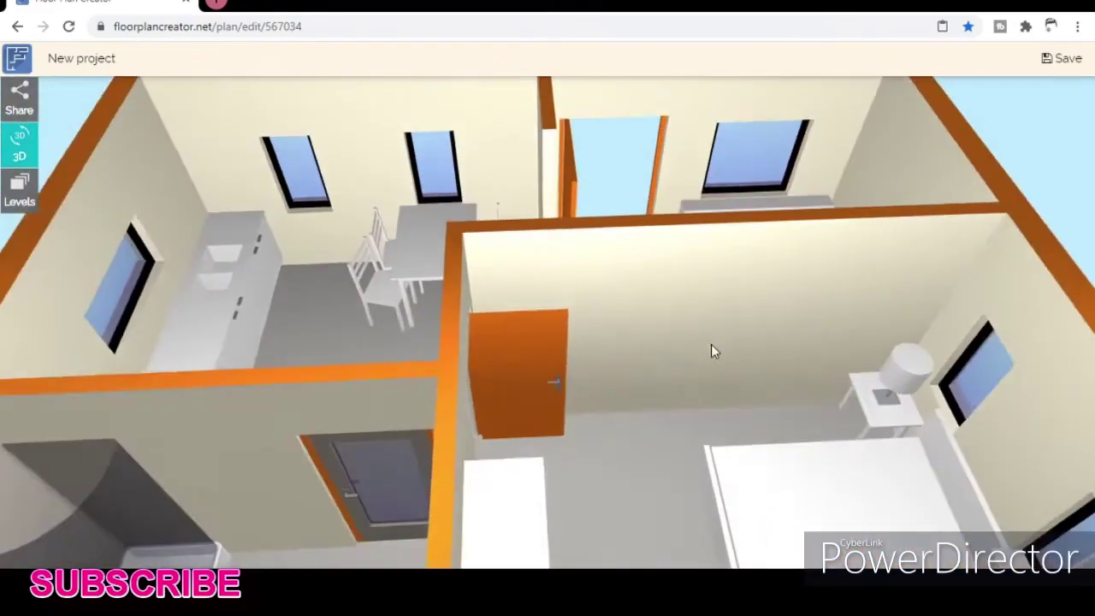
{"action": "scroll", "coordinate": [711, 350], "scroll_direction": "down", "scroll_amount": 1}
{"action": "scroll", "coordinate": [696, 337], "scroll_direction": "down", "scroll_amount": 1}
{"action": "left_click", "coordinate": [21, 149]}
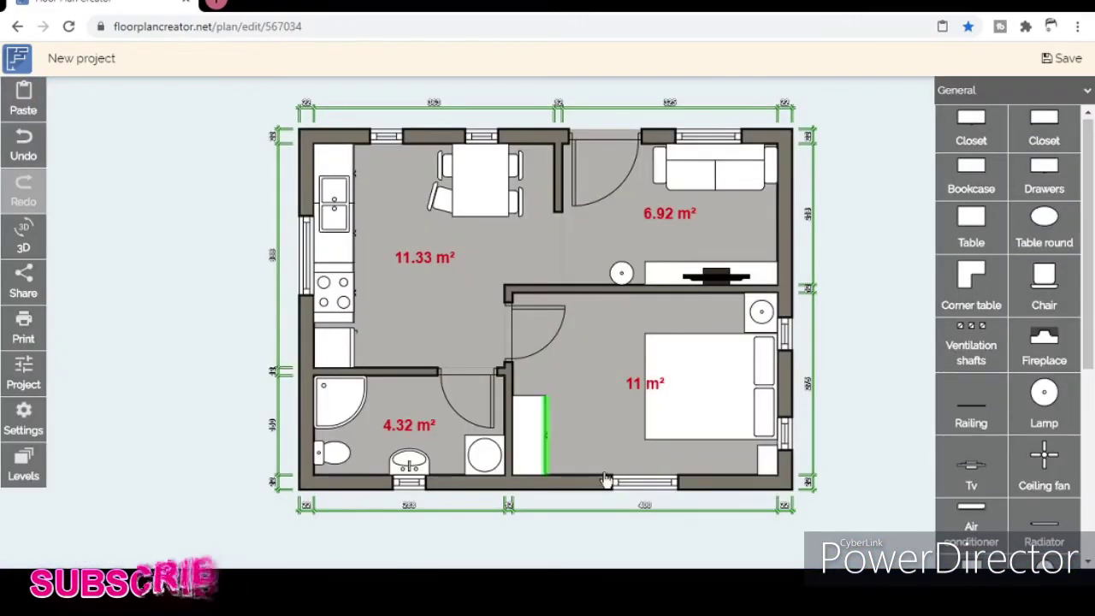
Confirm the settings of the window in the bedroom's right wall.
{"action": "left_click", "coordinate": [727, 434]}
{"action": "left_click", "coordinate": [785, 436]}
{"action": "double_click", "coordinate": [783, 435]}
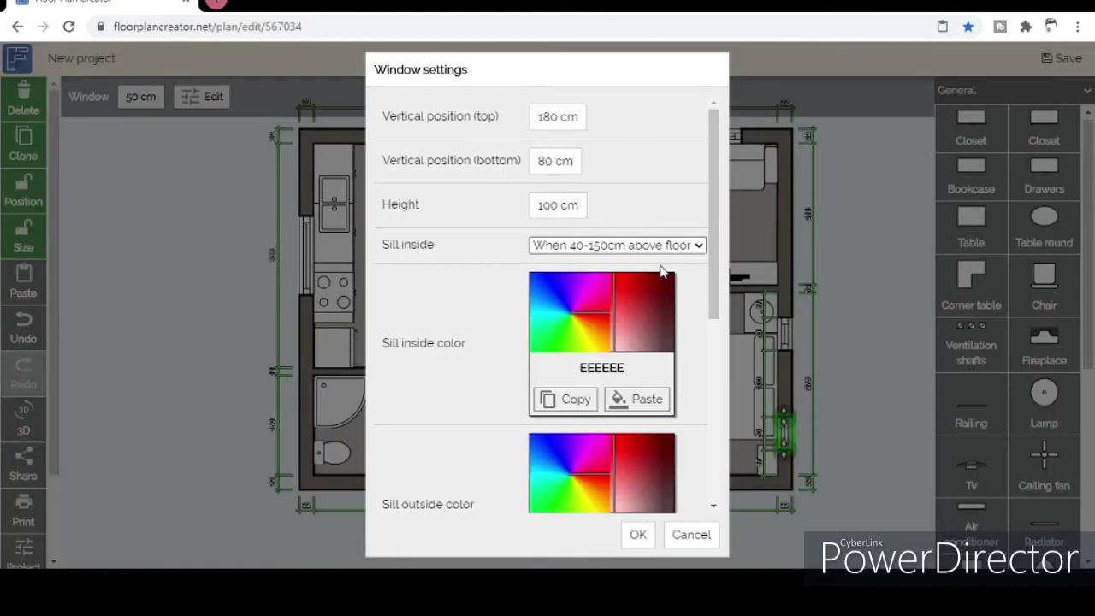
{"action": "left_click_drag", "start_coordinate": [716, 304], "coordinate": [717, 430]}
{"action": "left_click", "coordinate": [638, 534]}
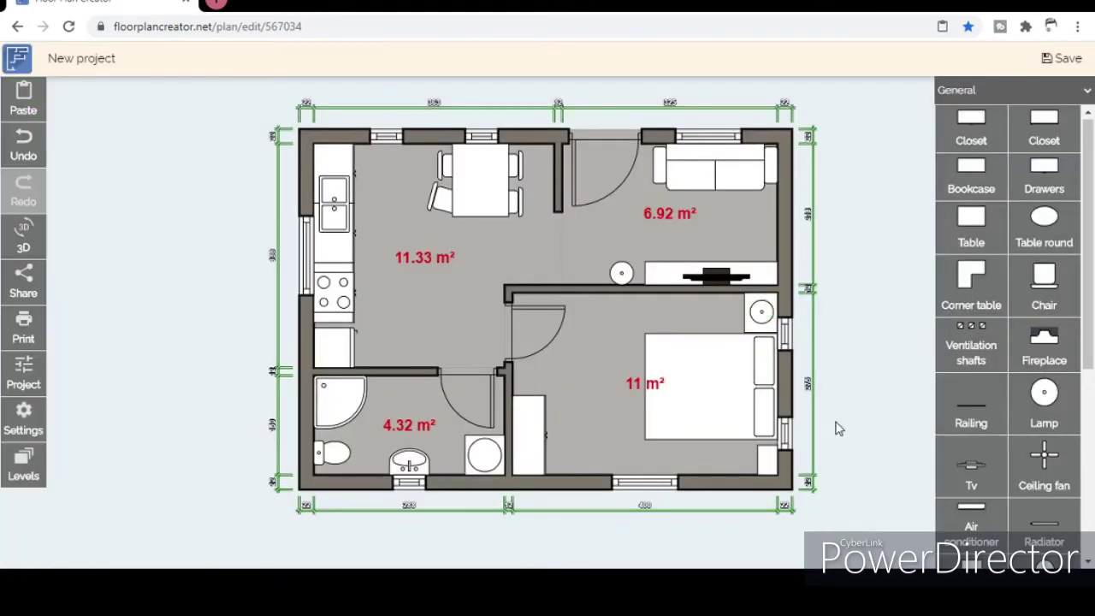
Tint the living-room sofa khaki-brown.
{"action": "left_click", "coordinate": [672, 156]}
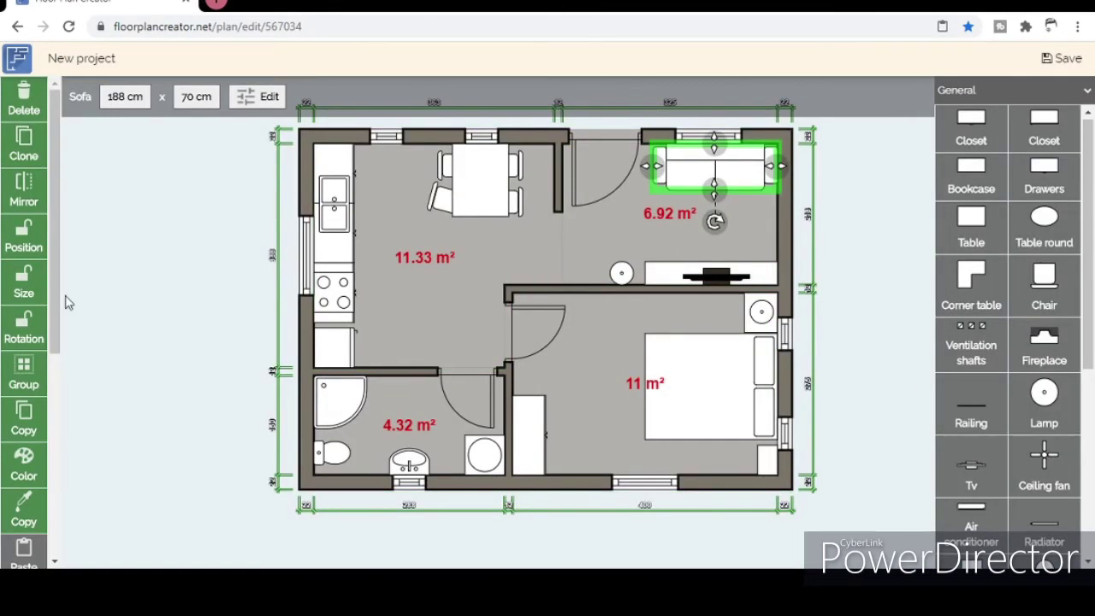
{"action": "left_click", "coordinate": [23, 467]}
{"action": "left_click_drag", "start_coordinate": [1005, 484], "coordinate": [1039, 475]}
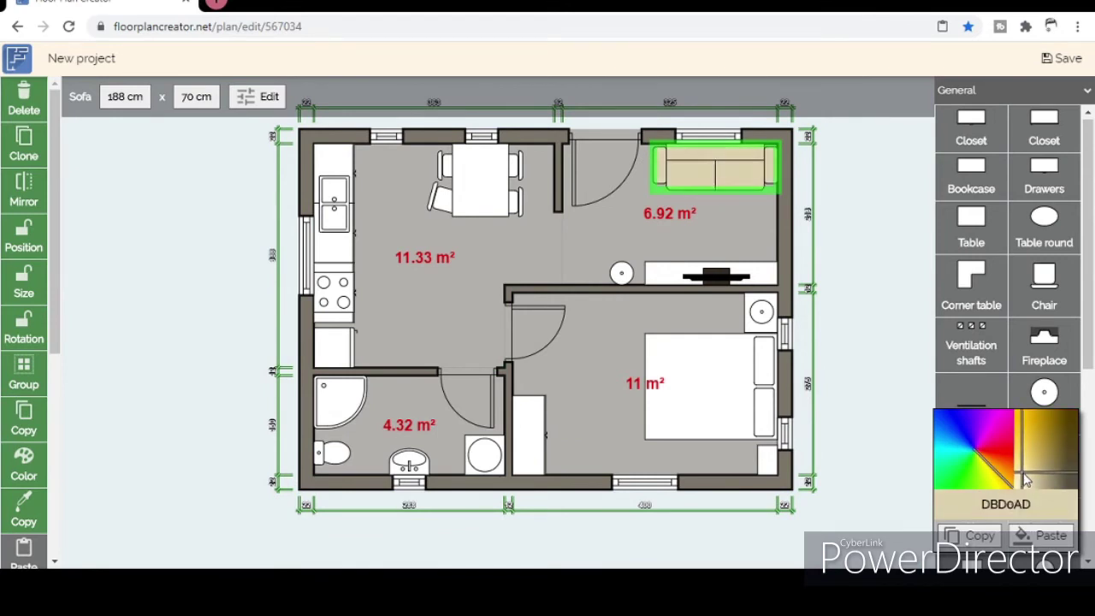
{"action": "left_click", "coordinate": [887, 412]}
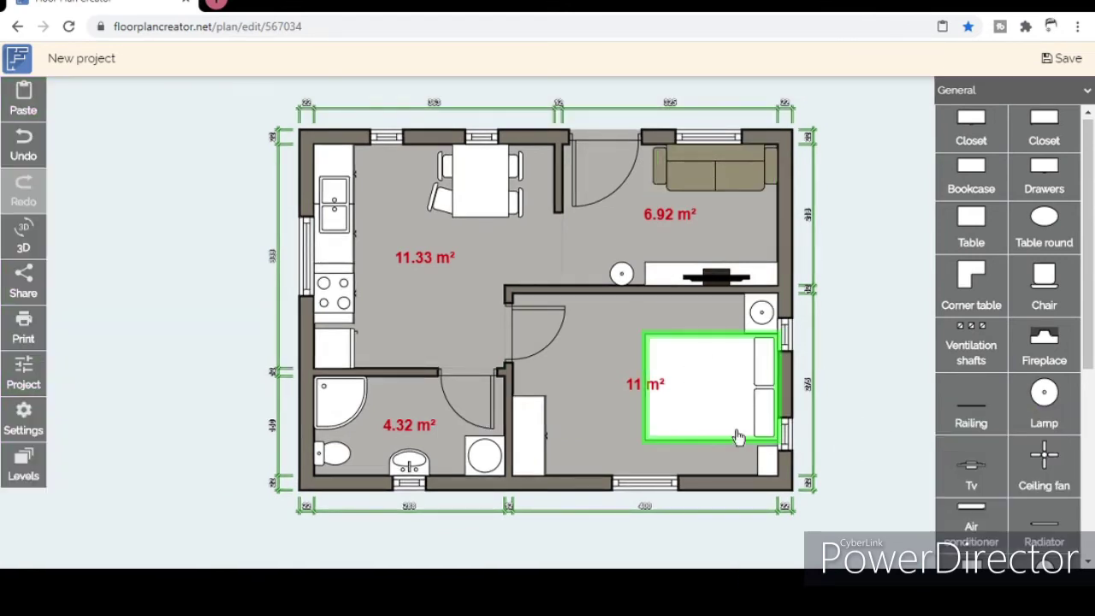
Make the TV bookcase orange and copy that colour to the bedroom cabinets and dining table.
{"action": "left_click", "coordinate": [710, 274]}
{"action": "left_click", "coordinate": [23, 419]}
{"action": "mouse_move", "coordinate": [1056, 449]}
{"action": "left_mouse_down"}
{"action": "mouse_move", "coordinate": [1021, 442]}
{"action": "mouse_move", "coordinate": [1032, 424]}
{"action": "left_mouse_up"}
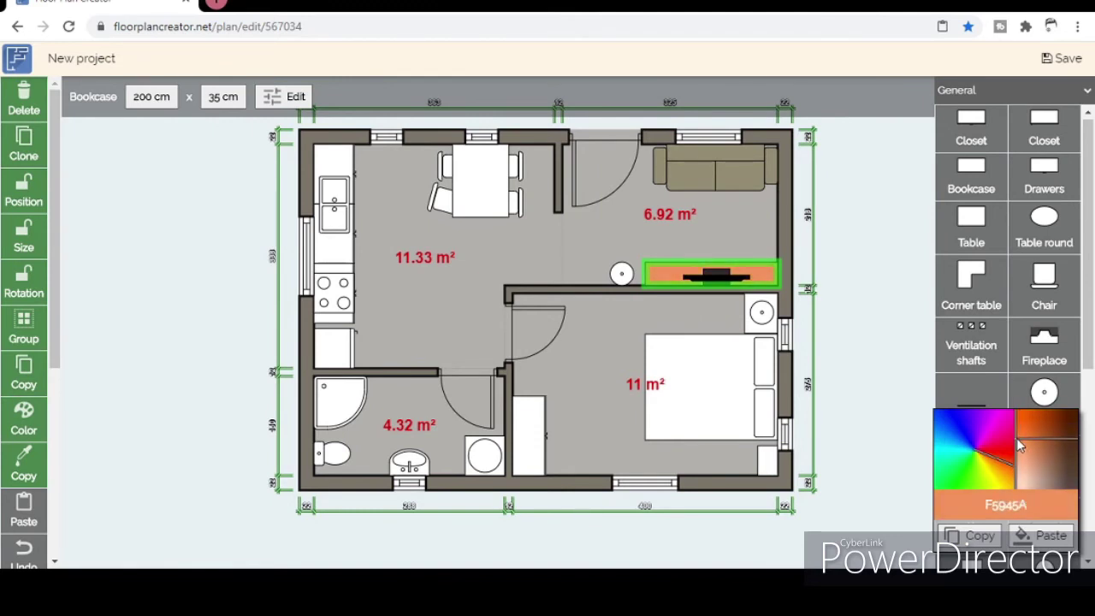
{"action": "left_click", "coordinate": [13, 481]}
{"action": "left_click", "coordinate": [760, 311]}
{"action": "left_click", "coordinate": [765, 460]}
{"action": "left_click", "coordinate": [527, 437]}
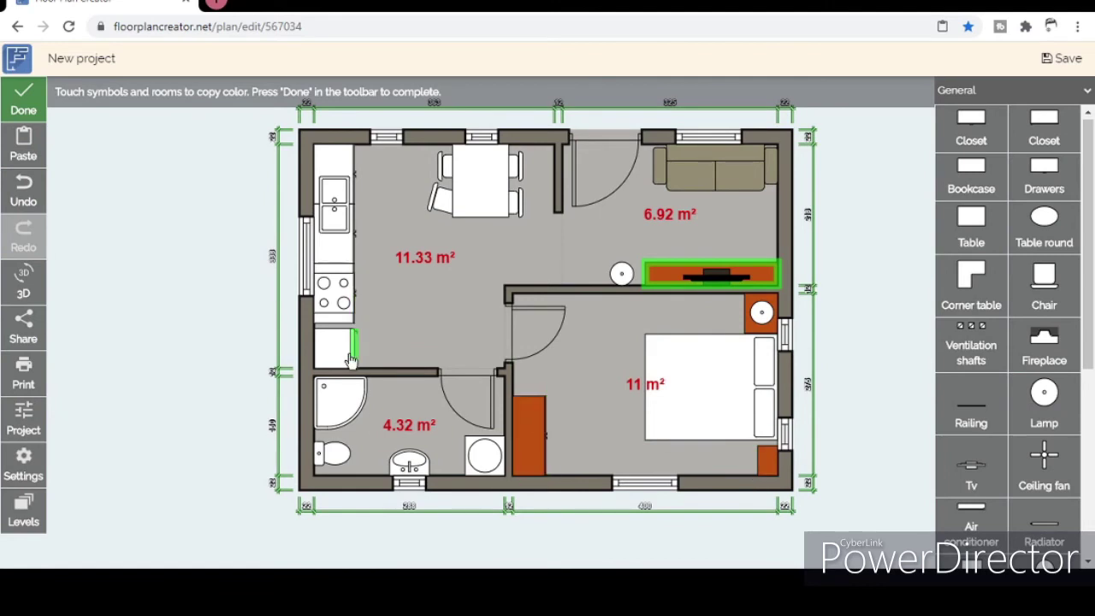
{"action": "left_click", "coordinate": [499, 204]}
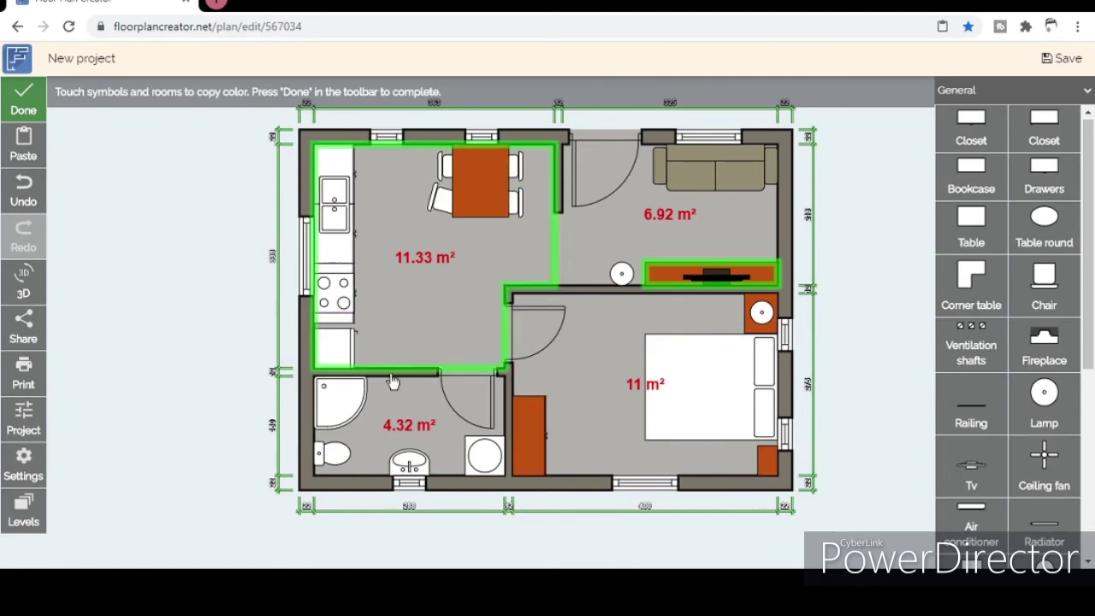
{"action": "left_click", "coordinate": [23, 101]}
{"action": "mouse_move", "coordinate": [482, 447]}
{"action": "left_mouse_down"}
{"action": "mouse_move", "coordinate": [479, 439]}
{"action": "mouse_move", "coordinate": [587, 408]}
{"action": "left_mouse_up"}
Copy the sofa's khaki-brown colour onto the dining chairs.
{"action": "left_click", "coordinate": [520, 185]}
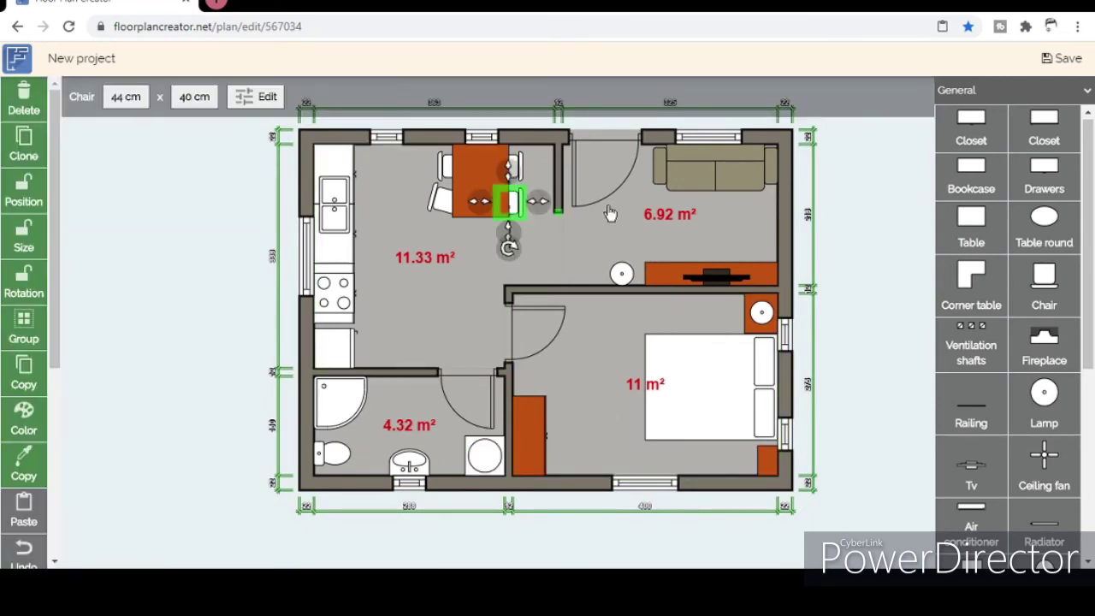
{"action": "left_click", "coordinate": [715, 167]}
{"action": "left_click", "coordinate": [25, 467]}
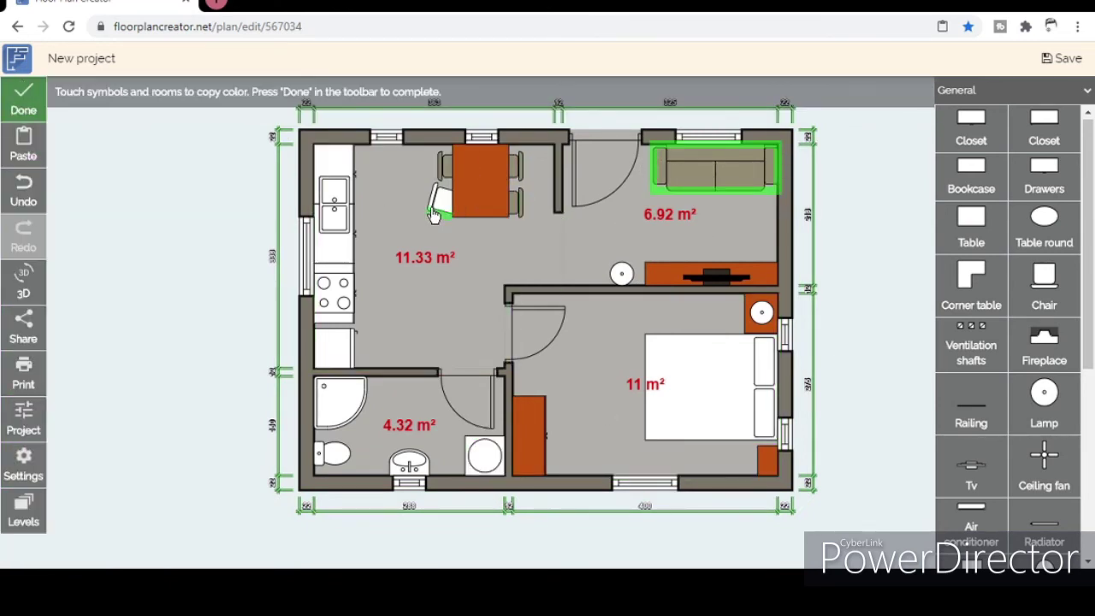
{"action": "left_click", "coordinate": [30, 115]}
{"action": "left_click", "coordinate": [334, 171]}
{"action": "left_click", "coordinate": [23, 334]}
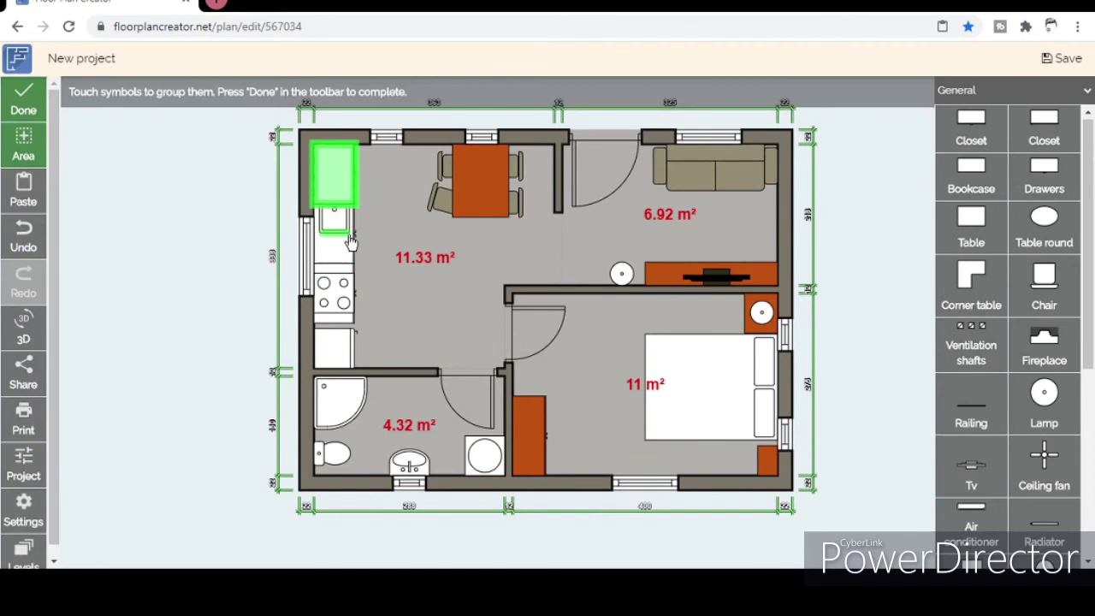
Group the kitchen cabinet and counter units and color them tan.
{"action": "left_click", "coordinate": [336, 240]}
{"action": "left_click", "coordinate": [338, 291]}
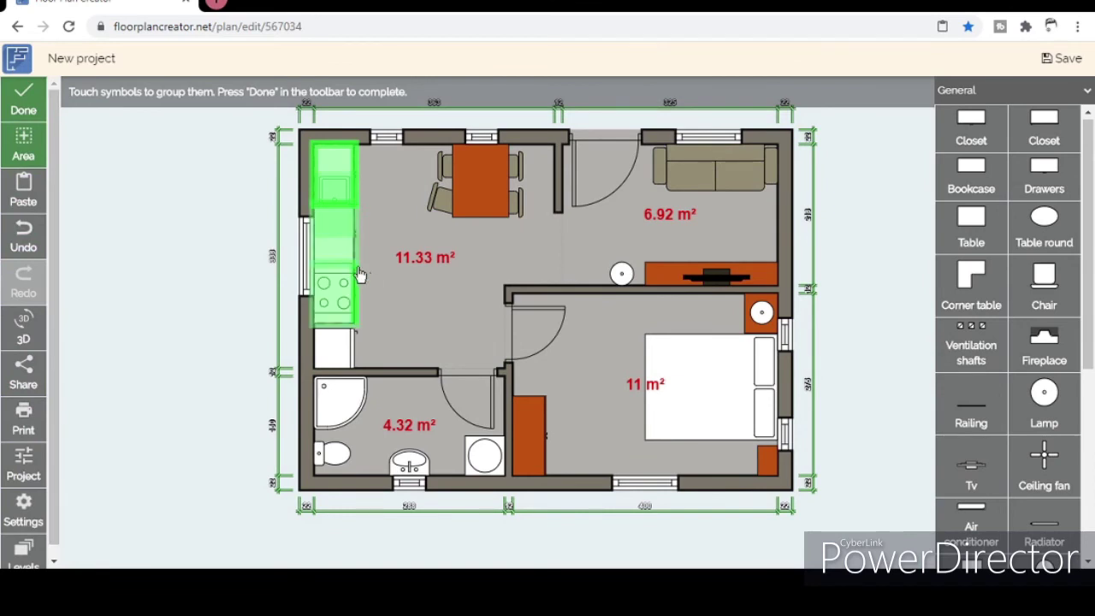
{"action": "left_click", "coordinate": [23, 120]}
{"action": "left_click", "coordinate": [26, 466]}
{"action": "left_click", "coordinate": [1031, 475]}
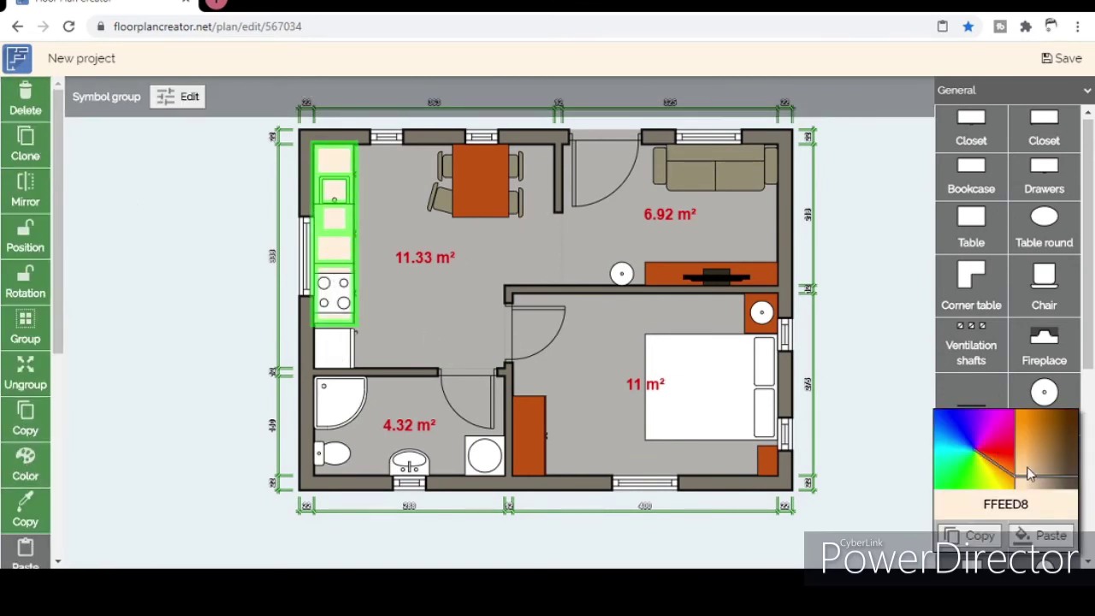
{"action": "left_click_drag", "start_coordinate": [1030, 475], "coordinate": [1024, 456]}
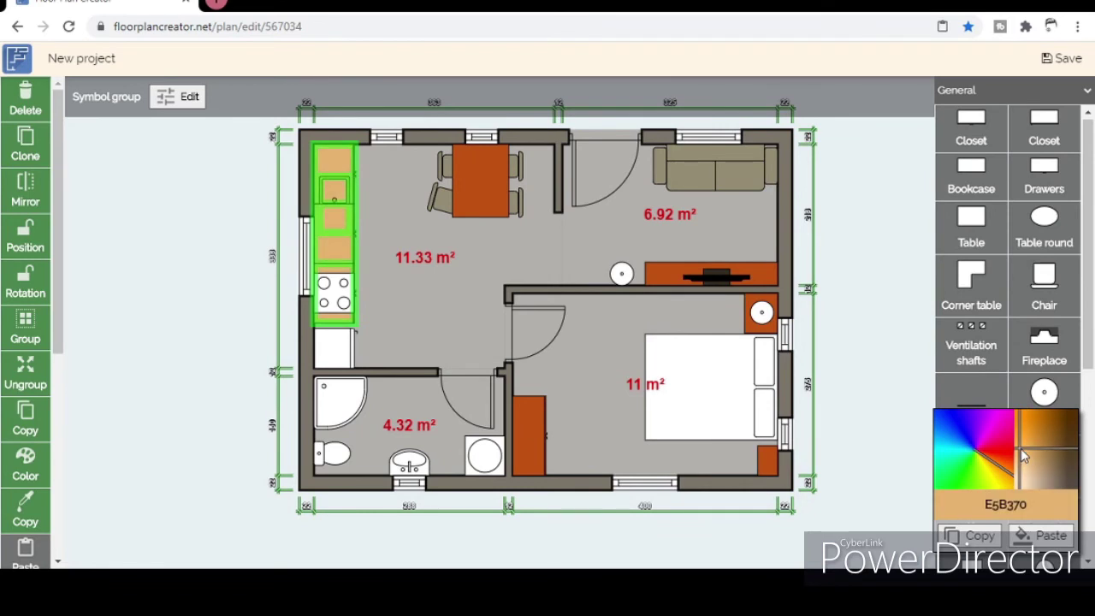
{"action": "left_click", "coordinate": [855, 394]}
Color the stove near-black.
{"action": "left_click", "coordinate": [338, 293]}
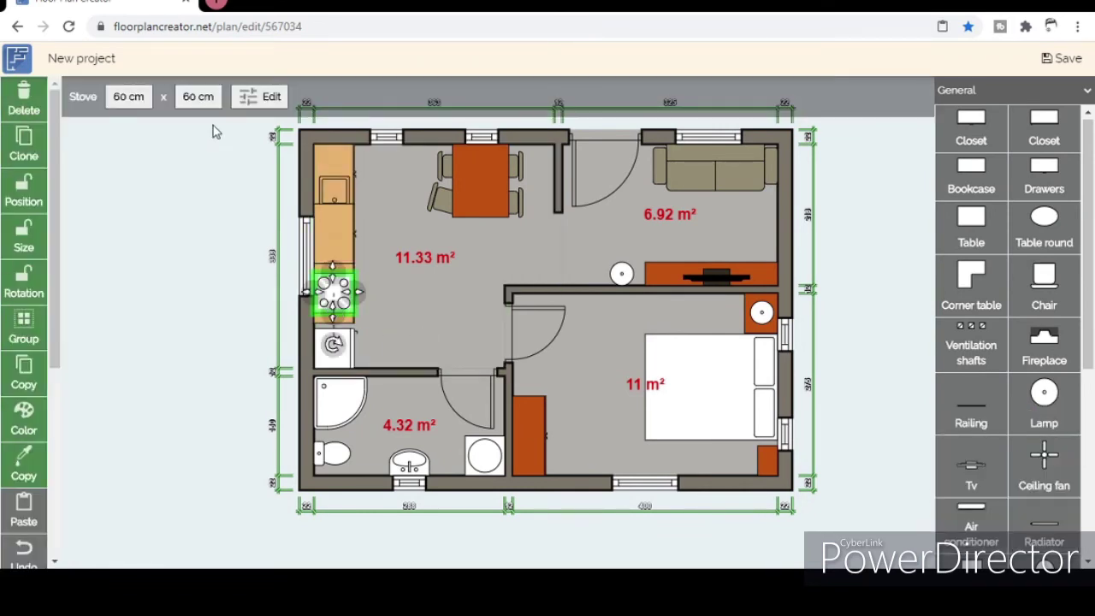
{"action": "left_click", "coordinate": [26, 419]}
{"action": "left_click_drag", "start_coordinate": [1075, 495], "coordinate": [1068, 482]}
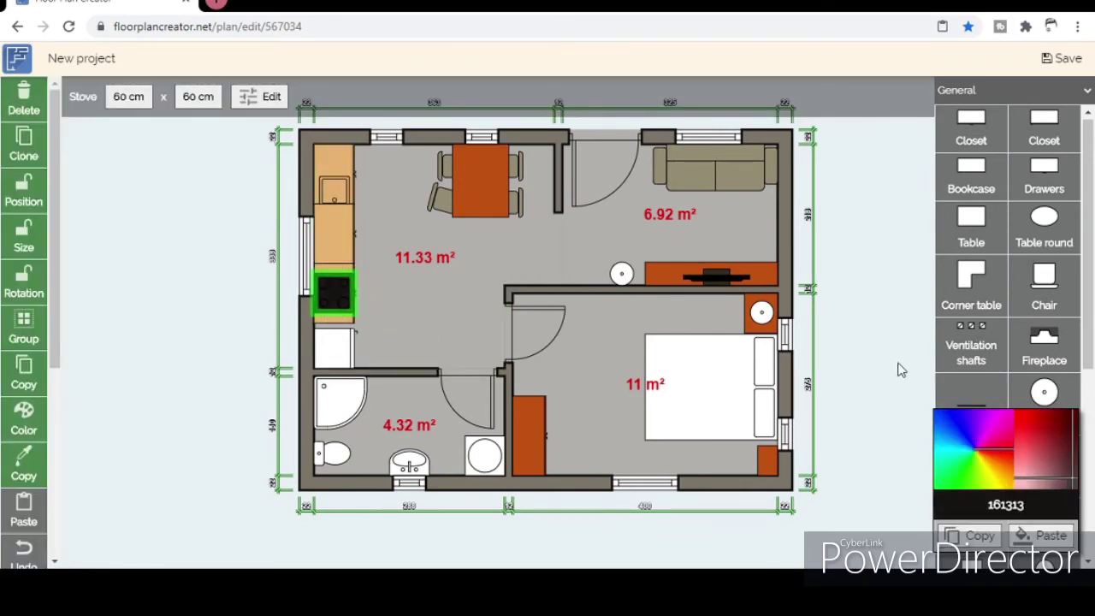
{"action": "left_click", "coordinate": [899, 367]}
Group the fridge, shower, toilet, sink and washing machine and color them grey-teal 859995.
{"action": "left_click", "coordinate": [334, 347]}
{"action": "left_click", "coordinate": [24, 373]}
{"action": "left_click", "coordinate": [340, 402]}
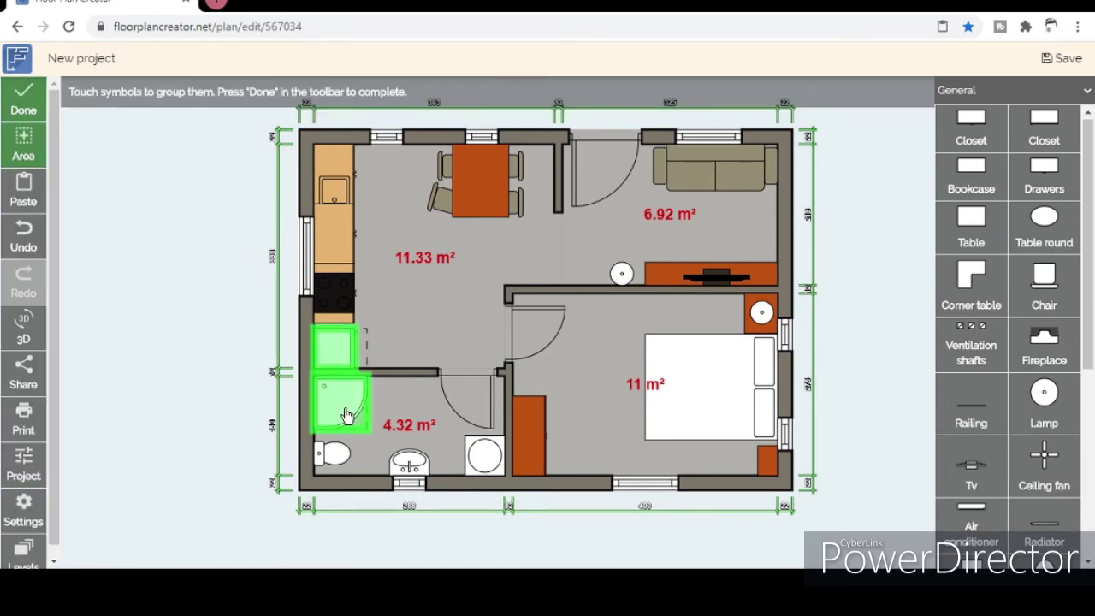
{"action": "left_click", "coordinate": [333, 454]}
{"action": "left_click", "coordinate": [409, 463]}
{"action": "left_click", "coordinate": [484, 456]}
{"action": "left_click", "coordinate": [26, 111]}
{"action": "left_click", "coordinate": [27, 466]}
{"action": "left_click", "coordinate": [990, 466]}
{"action": "left_click", "coordinate": [1039, 479]}
{"action": "left_click_drag", "start_coordinate": [1039, 479], "coordinate": [1043, 485]}
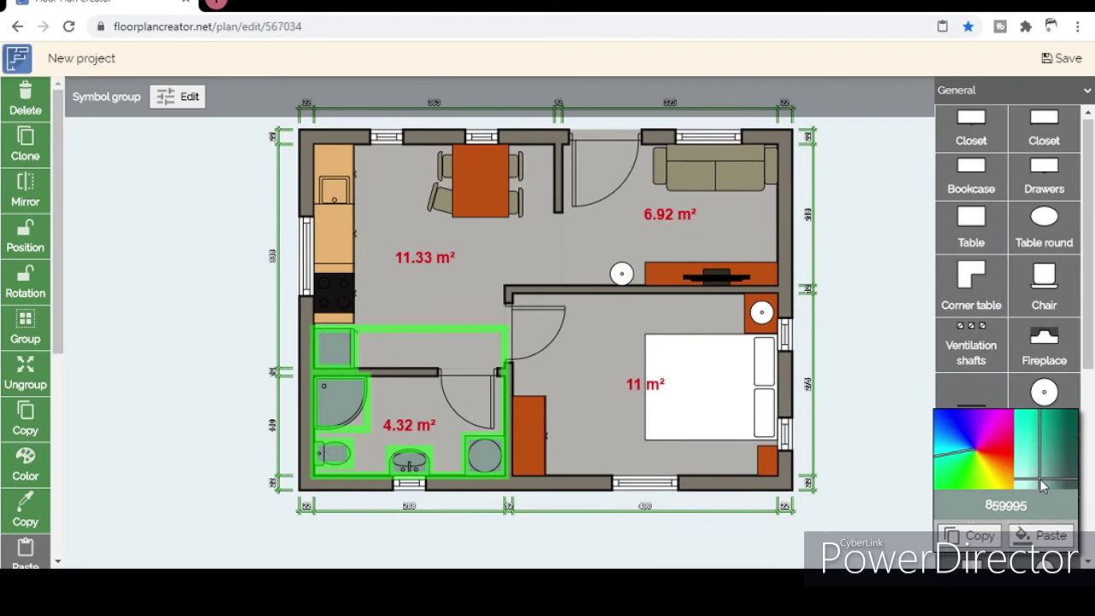
{"action": "left_click", "coordinate": [736, 314]}
Color the bedside lamp gold C2A867 and copy that color to the living room lamp.
{"action": "left_click", "coordinate": [746, 312]}
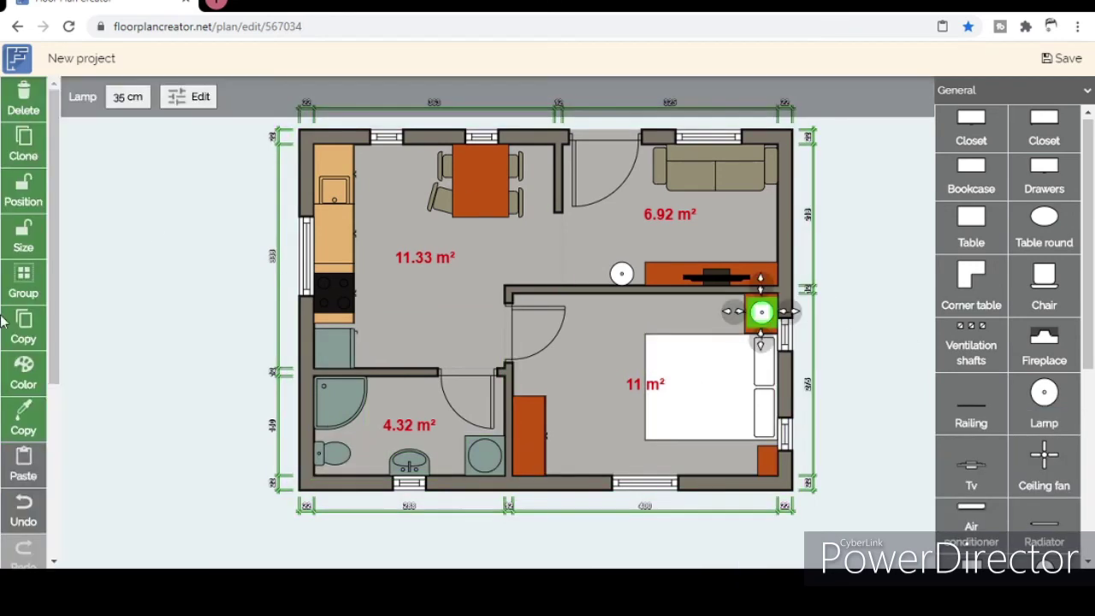
{"action": "left_click", "coordinate": [1015, 471]}
{"action": "left_click", "coordinate": [1031, 462]}
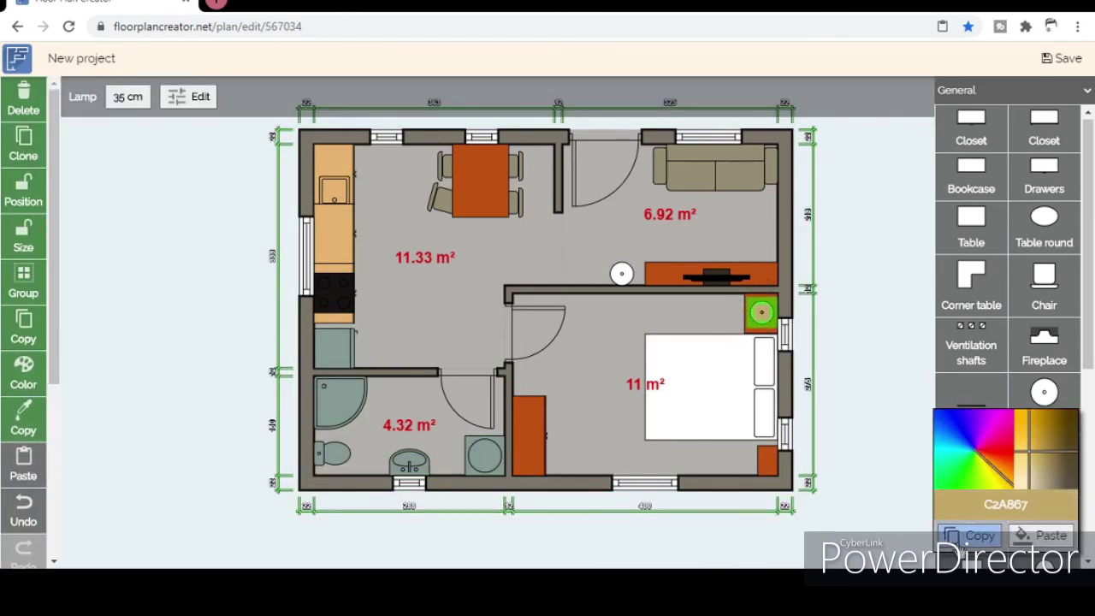
{"action": "left_click", "coordinate": [25, 428]}
{"action": "left_click", "coordinate": [23, 110]}
Make the bed a muted blue with magenta pillows.
{"action": "left_click", "coordinate": [676, 407]}
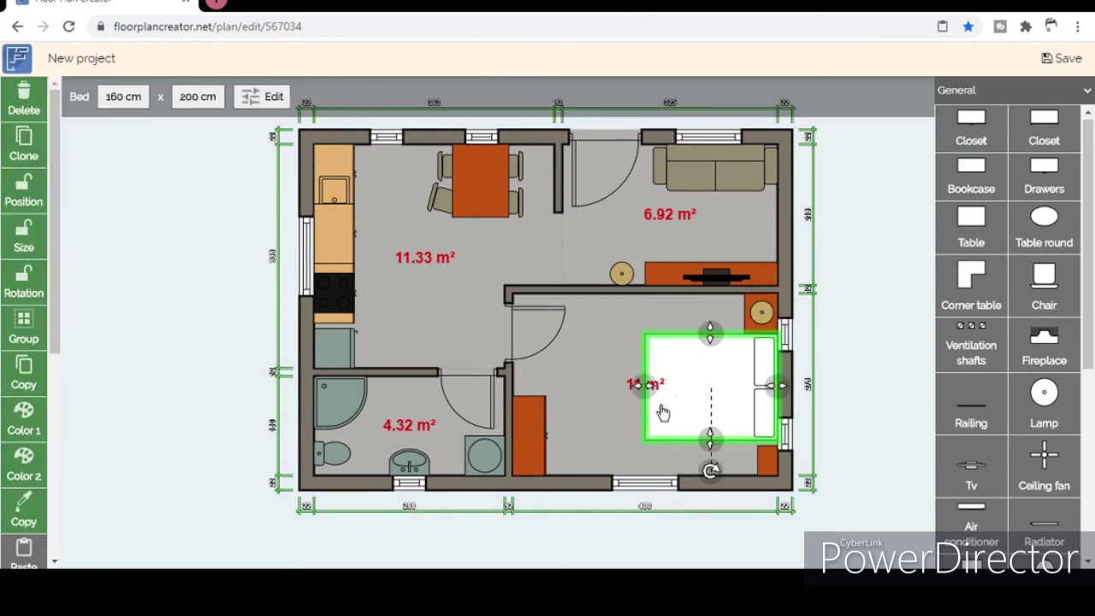
{"action": "left_click", "coordinate": [24, 419]}
{"action": "left_click", "coordinate": [955, 437]}
{"action": "left_click", "coordinate": [1025, 461]}
{"action": "left_click", "coordinate": [1032, 470]}
{"action": "left_click", "coordinate": [24, 462]}
{"action": "mouse_move", "coordinate": [992, 432]}
{"action": "left_mouse_down"}
{"action": "mouse_move", "coordinate": [1034, 435]}
{"action": "mouse_move", "coordinate": [1029, 447]}
{"action": "left_mouse_up"}
{"action": "left_click", "coordinate": [814, 345]}
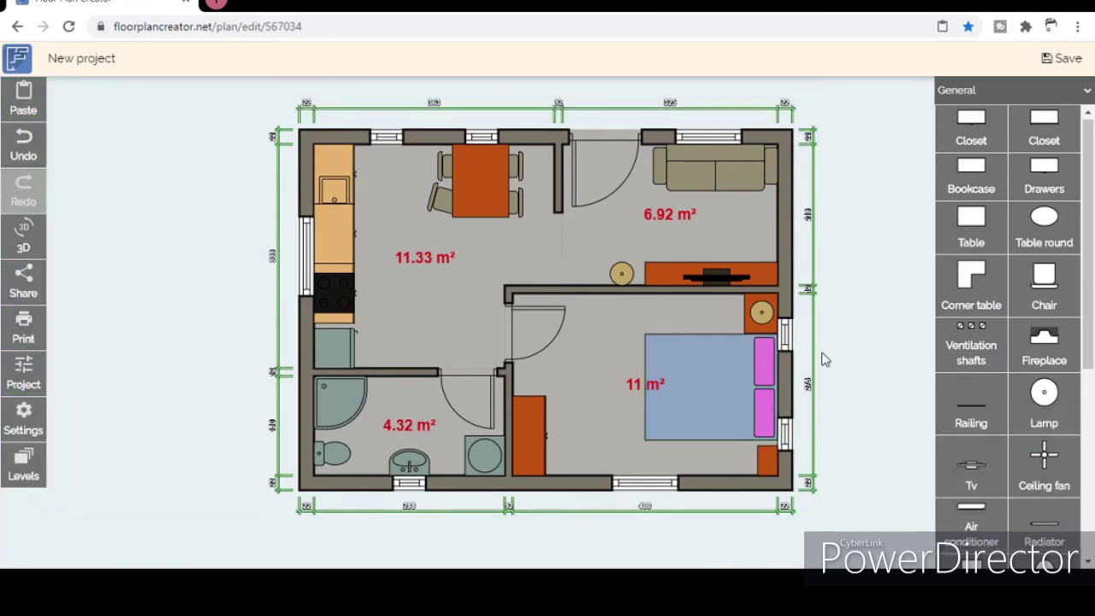
{"action": "left_click", "coordinate": [23, 235]}
{"action": "mouse_move", "coordinate": [435, 315]}
{"action": "left_mouse_down"}
{"action": "mouse_move", "coordinate": [496, 300]}
{"action": "mouse_move", "coordinate": [530, 261]}
{"action": "mouse_move", "coordinate": [333, 279]}
{"action": "mouse_move", "coordinate": [560, 298]}
{"action": "mouse_move", "coordinate": [453, 243]}
{"action": "mouse_move", "coordinate": [553, 244]}
{"action": "left_mouse_up"}
{"action": "scroll", "coordinate": [496, 300], "scroll_direction": "up", "scroll_amount": 5}
{"action": "scroll", "coordinate": [518, 263], "scroll_direction": "down", "scroll_amount": 3}
{"action": "scroll", "coordinate": [482, 313], "scroll_direction": "up", "scroll_amount": 5}
{"action": "scroll", "coordinate": [505, 326], "scroll_direction": "down", "scroll_amount": 5}
{"action": "scroll", "coordinate": [504, 325], "scroll_direction": "up", "scroll_amount": 2}
{"action": "scroll", "coordinate": [453, 243], "scroll_direction": "up", "scroll_amount": 4}
{"action": "scroll", "coordinate": [452, 241], "scroll_direction": "down", "scroll_amount": 4}
{"action": "scroll", "coordinate": [487, 316], "scroll_direction": "up", "scroll_amount": 4}
{"action": "scroll", "coordinate": [487, 317], "scroll_direction": "up", "scroll_amount": 3}
{"action": "scroll", "coordinate": [557, 300], "scroll_direction": "down", "scroll_amount": 5}
{"action": "scroll", "coordinate": [546, 345], "scroll_direction": "down", "scroll_amount": 2}
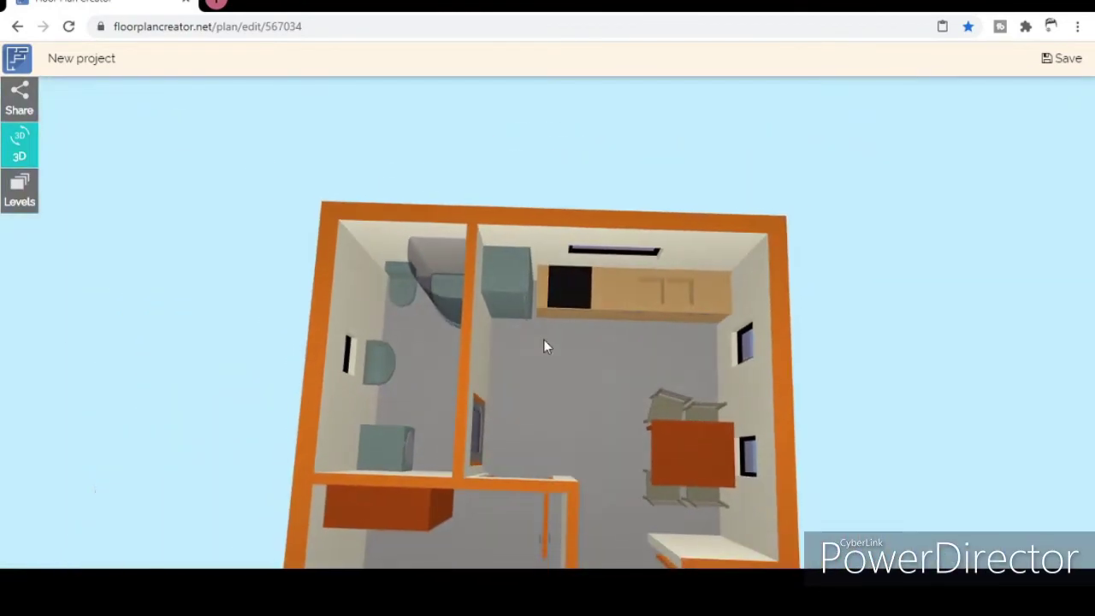
{"action": "scroll", "coordinate": [546, 345], "scroll_direction": "up", "scroll_amount": 3}
{"action": "left_click_drag", "start_coordinate": [587, 299], "coordinate": [439, 299]}
{"action": "scroll", "coordinate": [464, 342], "scroll_direction": "down", "scroll_amount": 4}
{"action": "mouse_move", "coordinate": [465, 343]}
{"action": "left_mouse_down"}
{"action": "mouse_move", "coordinate": [613, 257]}
{"action": "mouse_move", "coordinate": [368, 371]}
{"action": "left_mouse_up"}
{"action": "scroll", "coordinate": [465, 311], "scroll_direction": "up", "scroll_amount": 3}
{"action": "scroll", "coordinate": [428, 313], "scroll_direction": "down", "scroll_amount": 2}
{"action": "scroll", "coordinate": [426, 308], "scroll_direction": "down", "scroll_amount": 2}
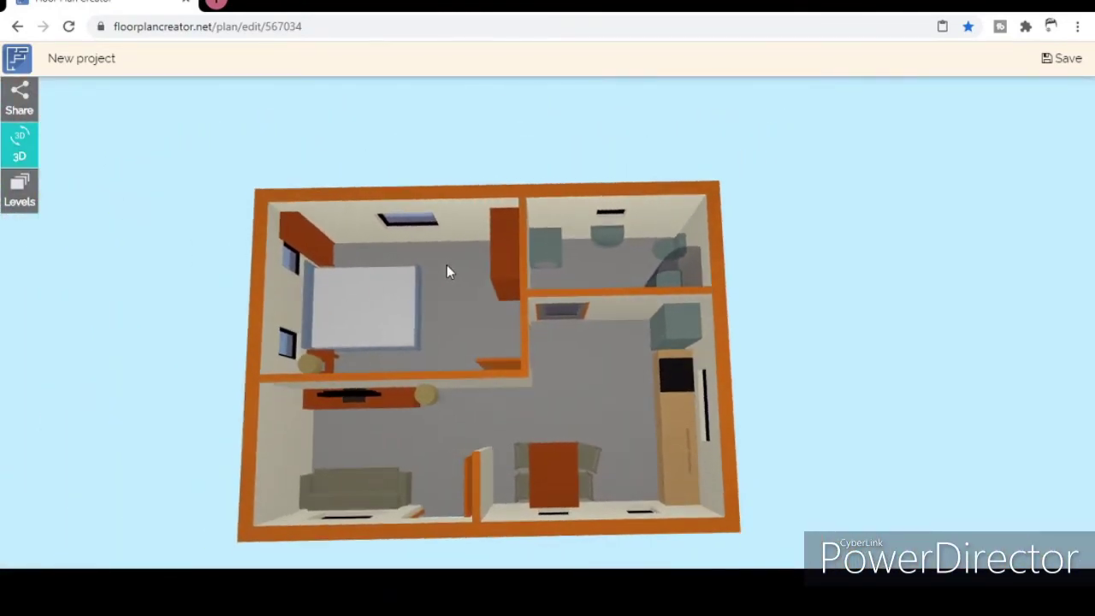
{"action": "left_click", "coordinate": [19, 146]}
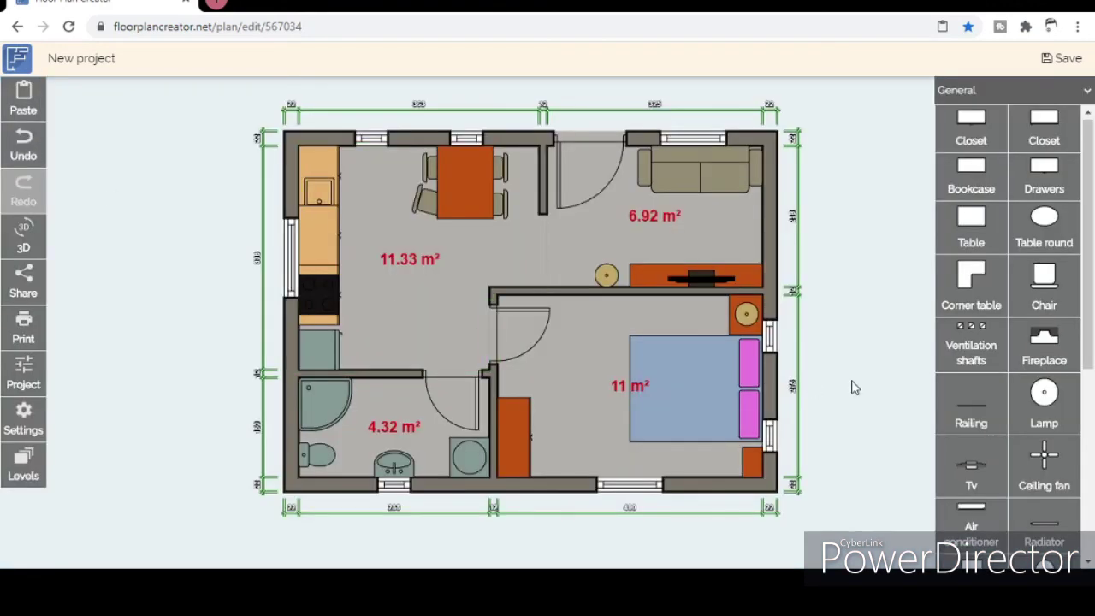
{"action": "left_click", "coordinate": [39, 238]}
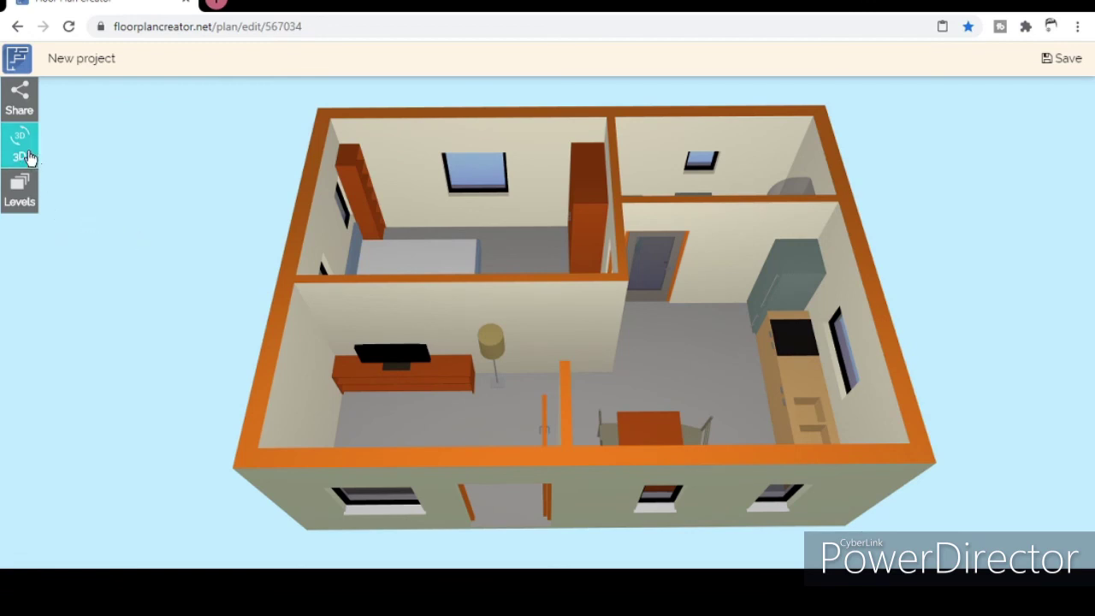
{"action": "left_click", "coordinate": [28, 156]}
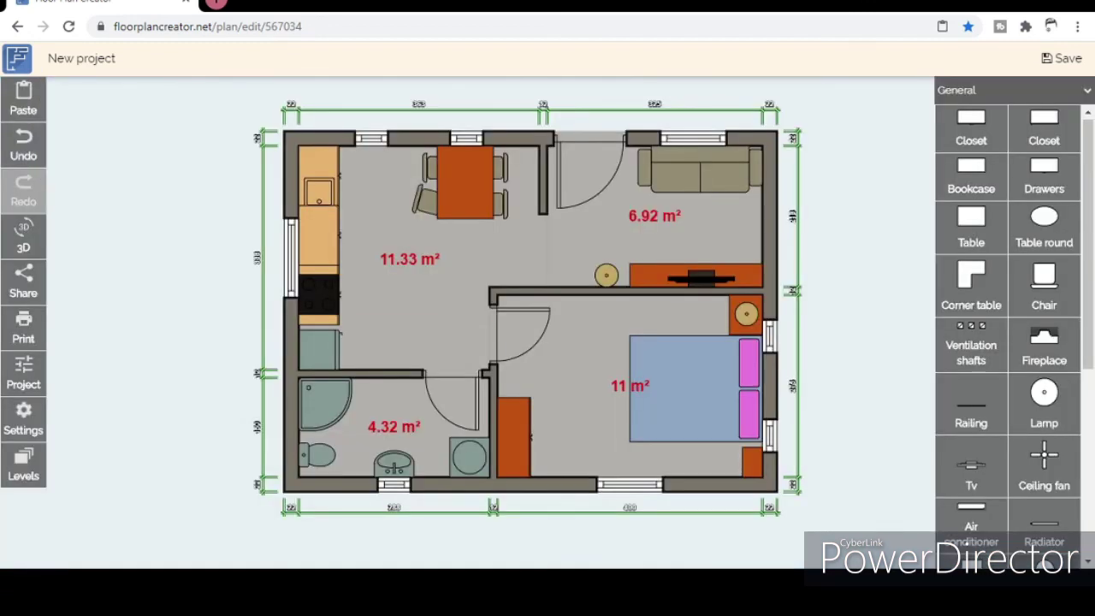